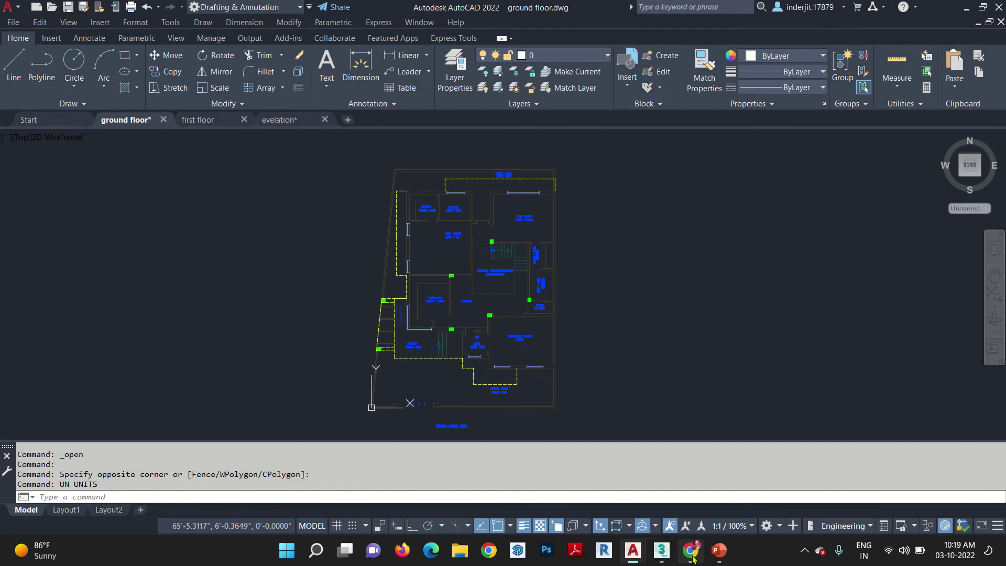
Step: Confirm the AutoCAD drawing units (UN) are Engineering in inches, then switch to 3ds Max
type("UN")
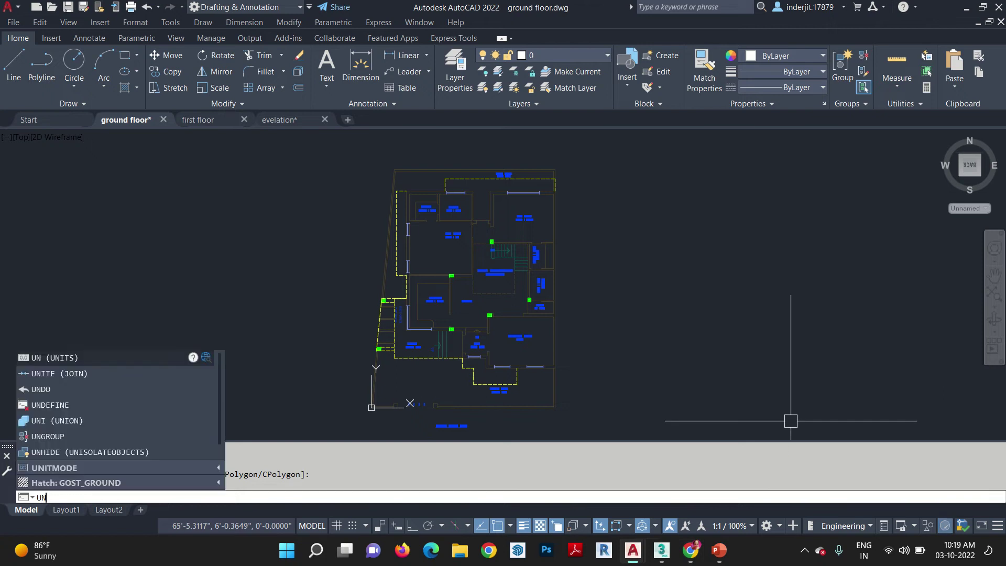
key("Return")
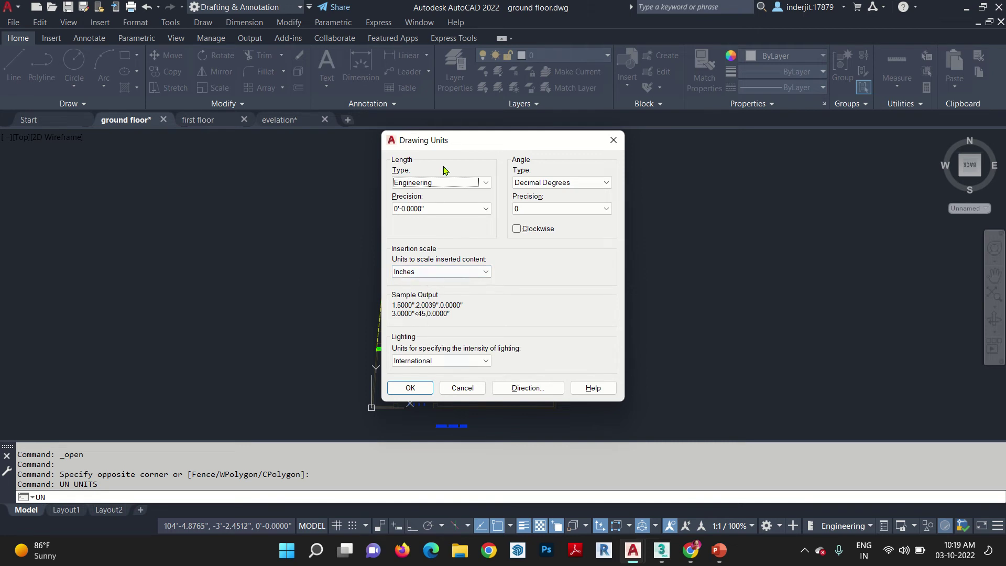
left_click(613, 140)
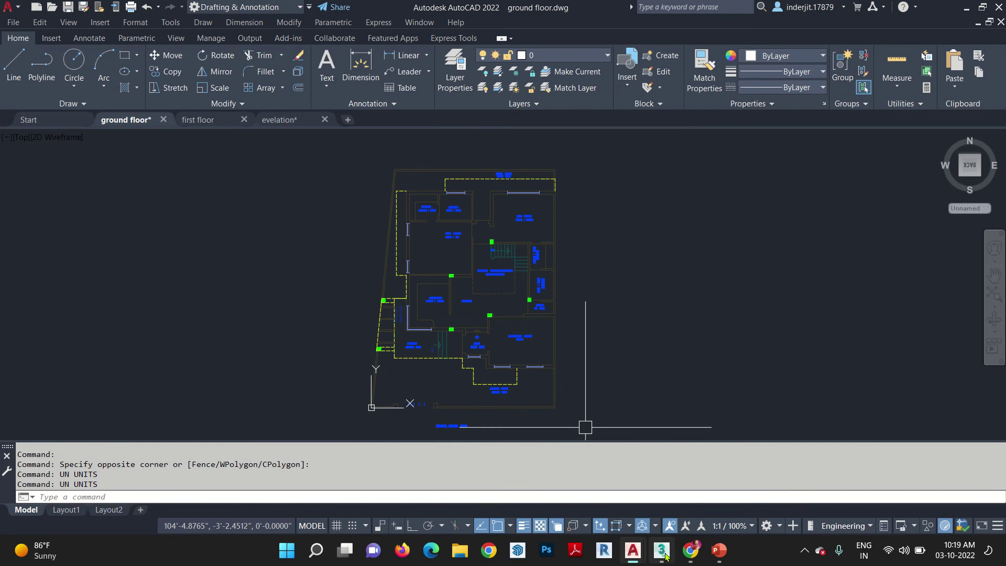
left_click(662, 550)
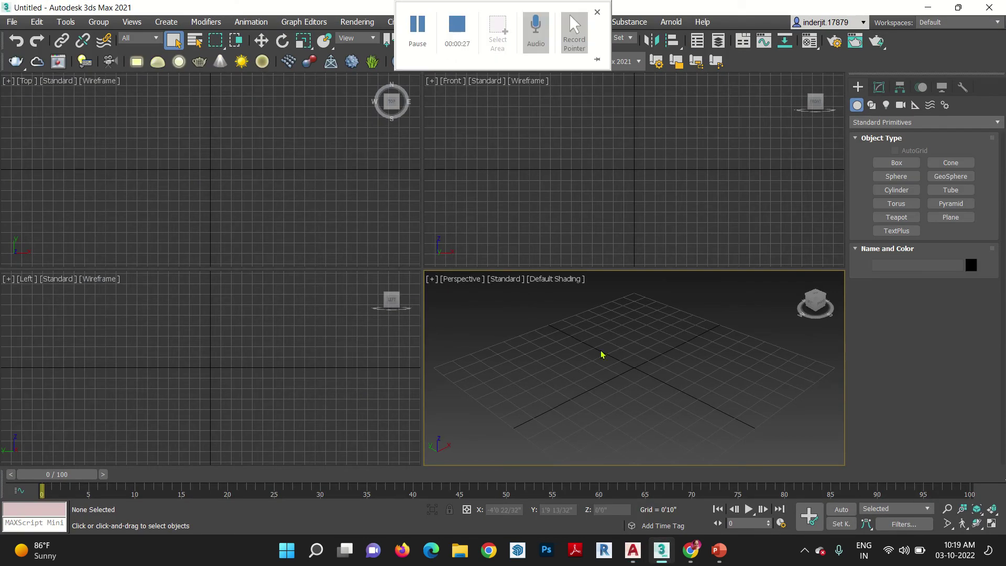
Step: Set scene units to US Standard feet with 1/32 fractional inches and the system unit to 1.0 inch
left_click(441, 25)
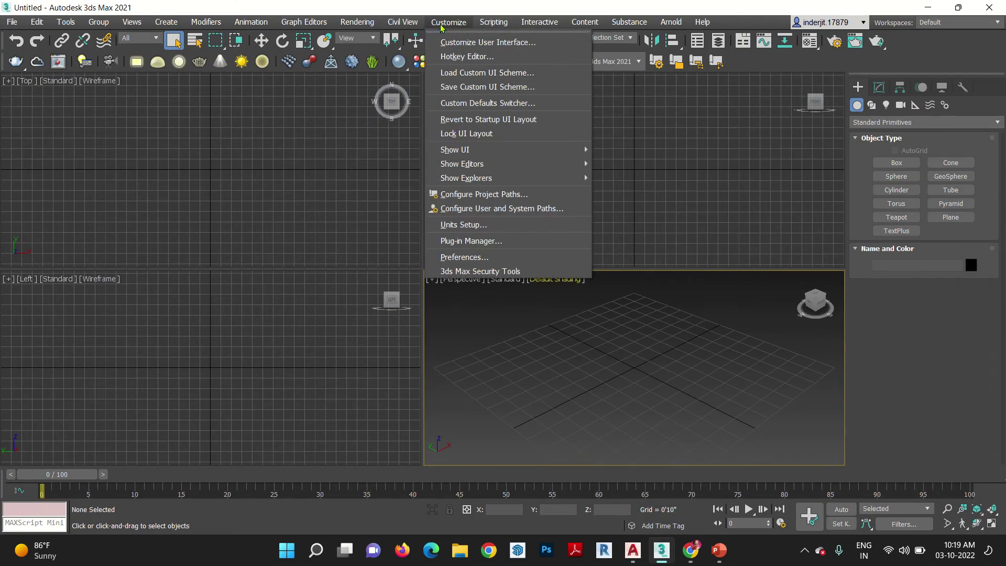
left_click(475, 224)
left_click_drag(507, 144, 542, 113)
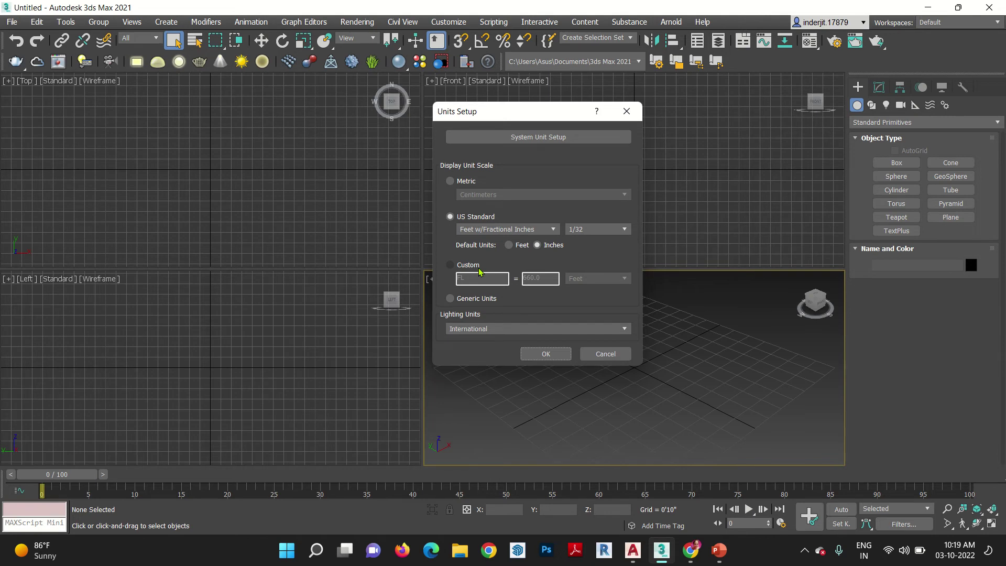
left_click(530, 142)
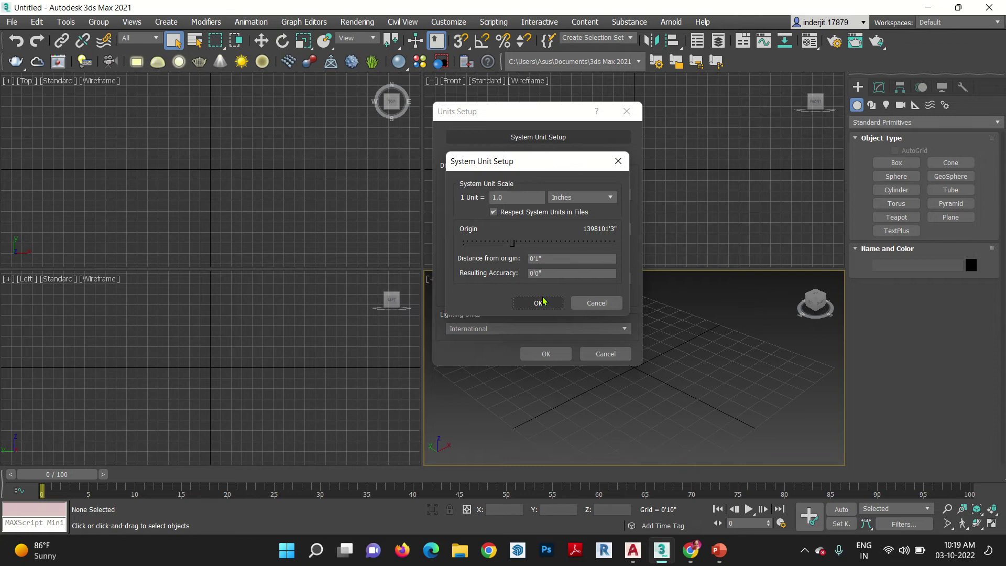
left_click(530, 308)
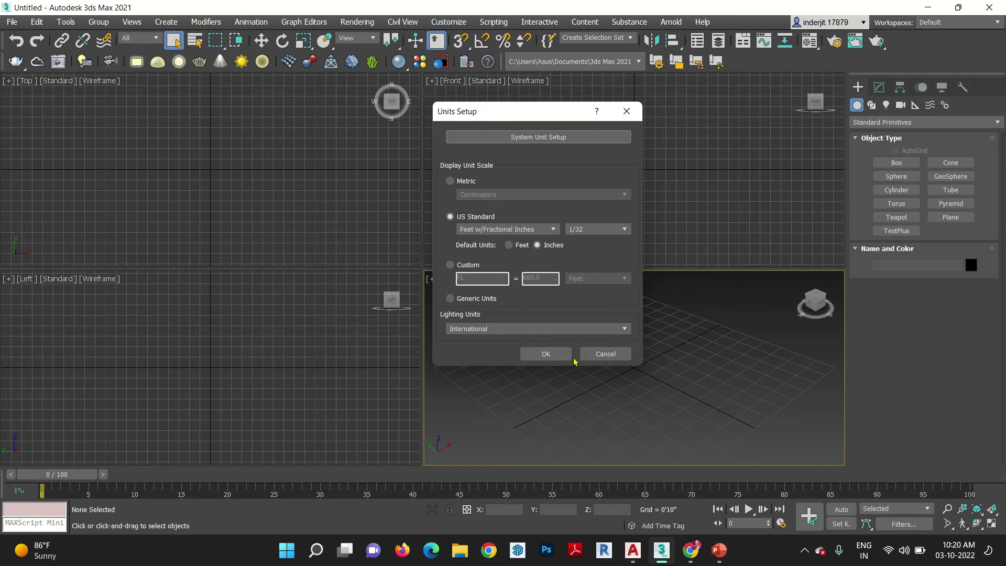
left_click(549, 355)
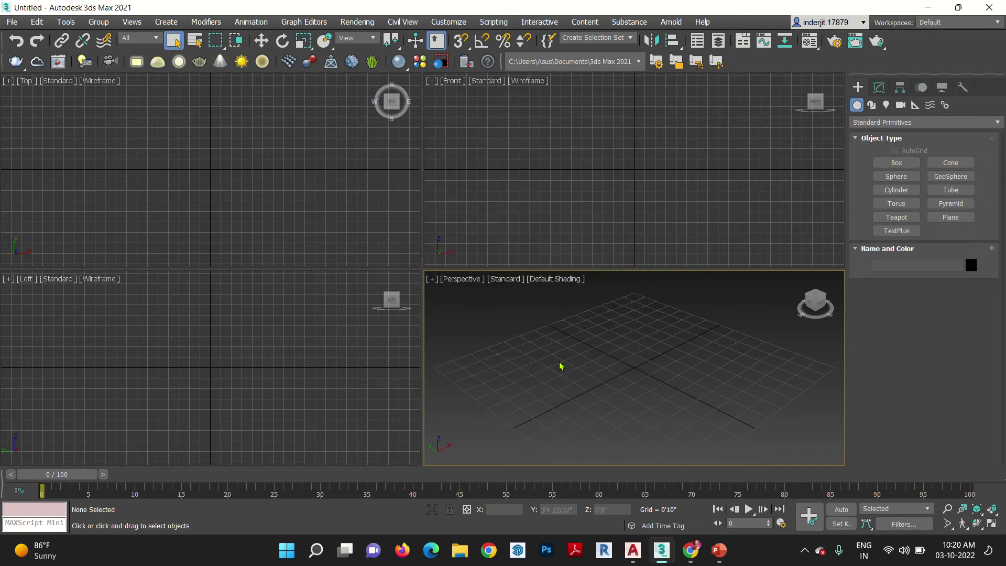
Step: Start a file import and browse to the New Volume (E:) drive
left_click(12, 23)
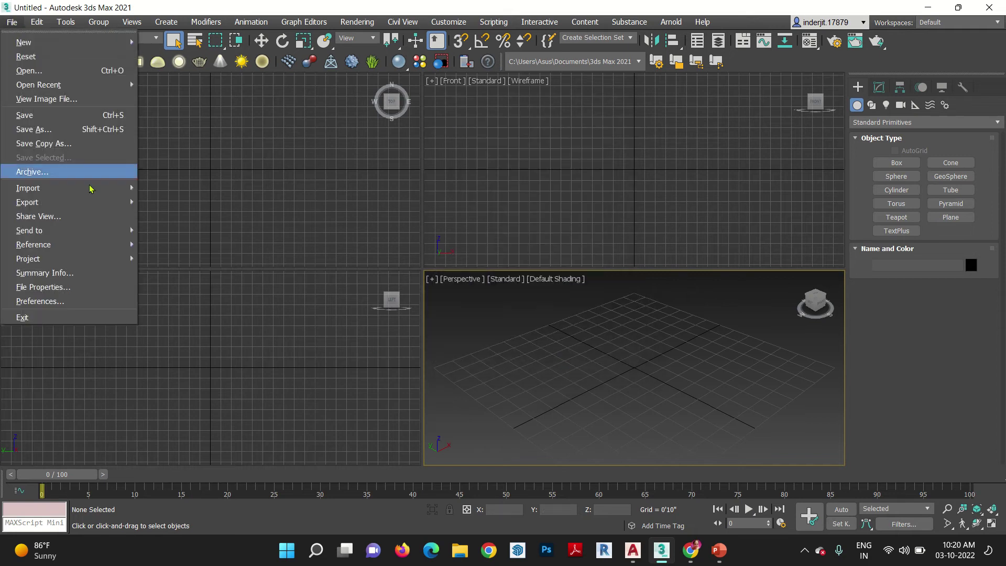
mouse_move(102, 189)
left_click(180, 193)
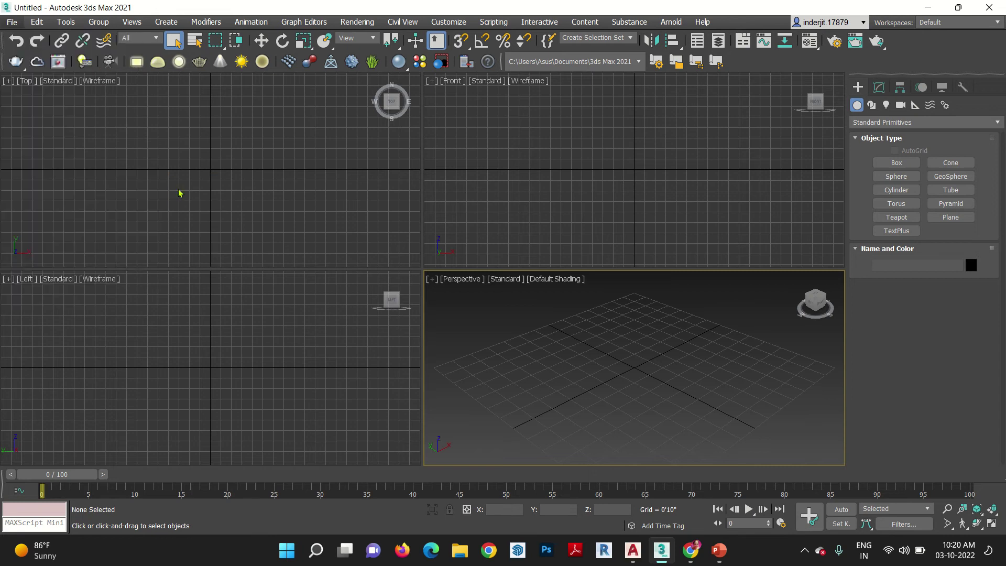
left_click(145, 72)
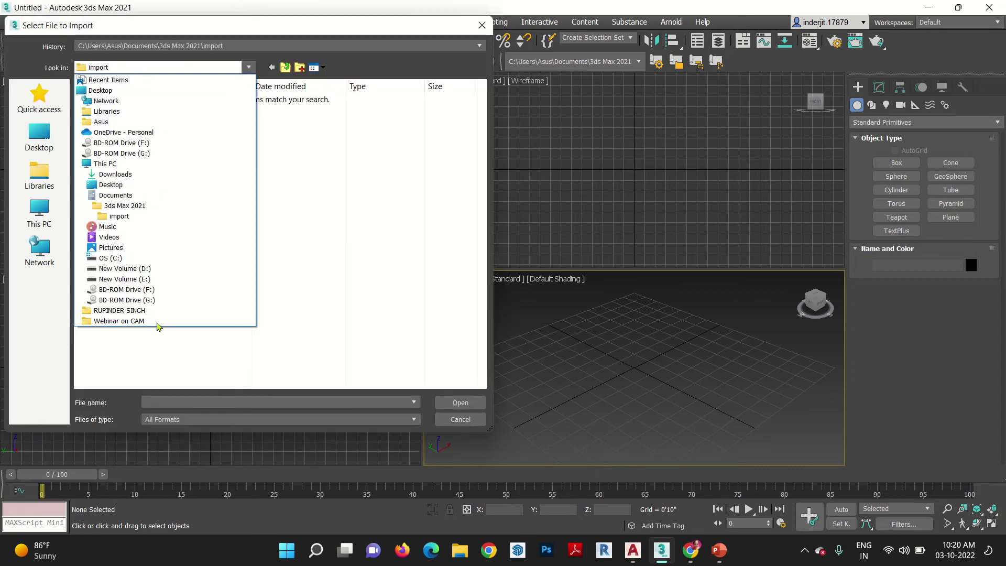
left_click(122, 289)
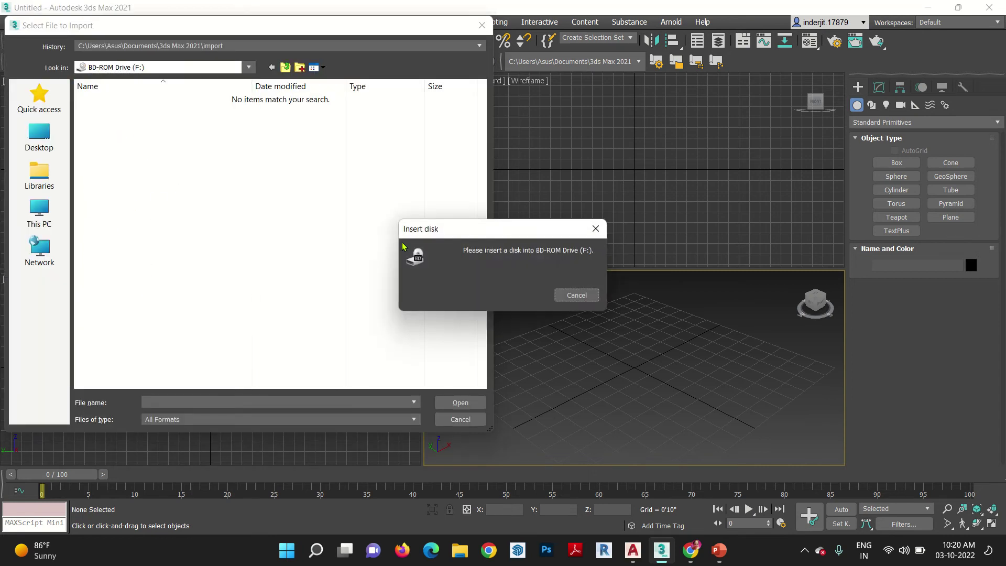
left_click(583, 296)
left_click(159, 72)
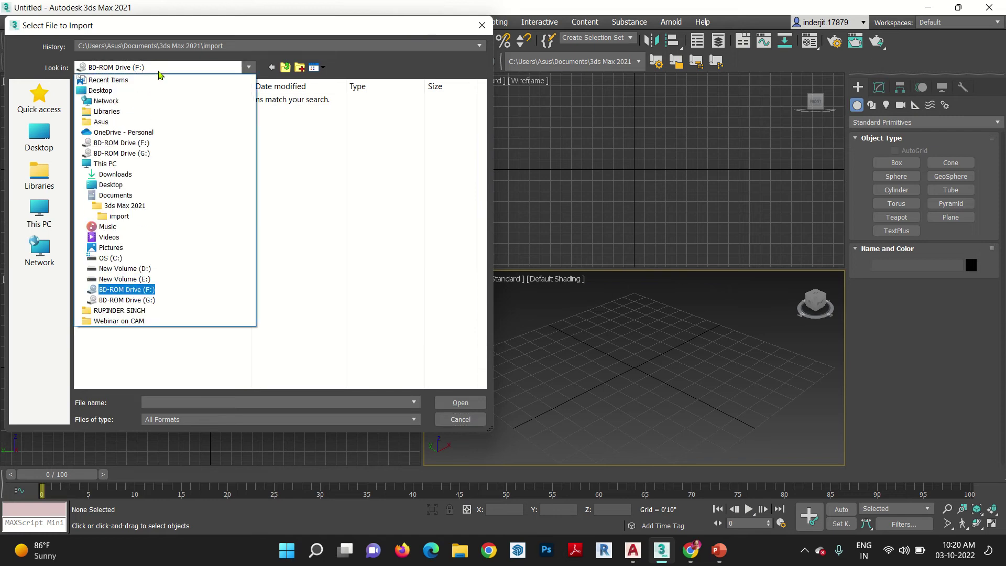
left_click(131, 279)
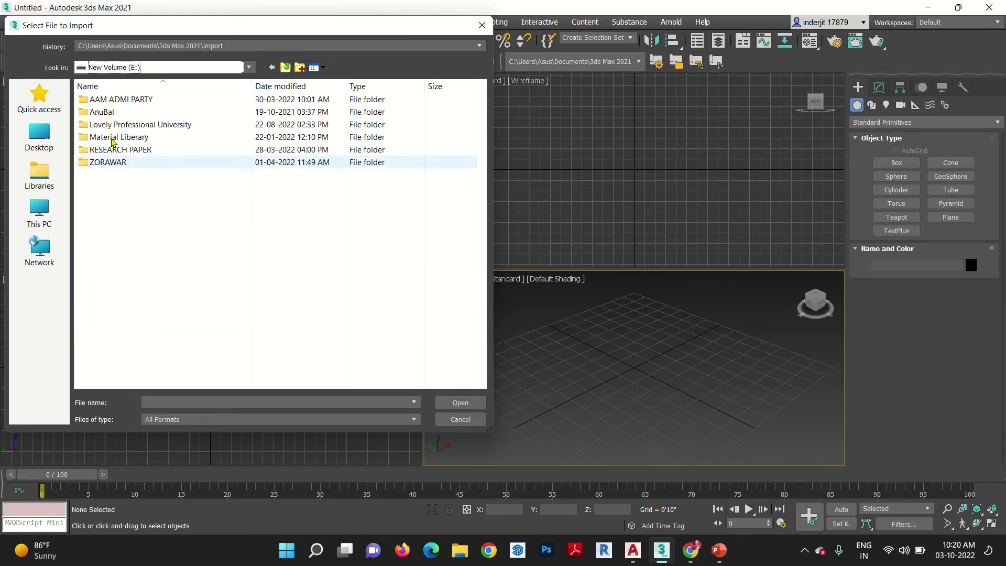
Step: Import ground floor.dwg from the ARC063 Projects folder with default import options
double_click(112, 126)
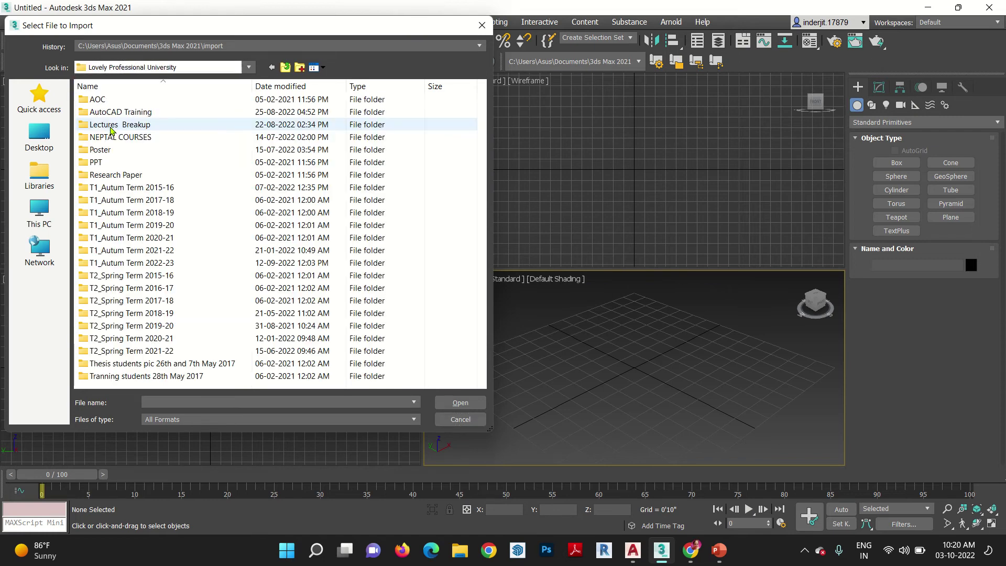
double_click(126, 262)
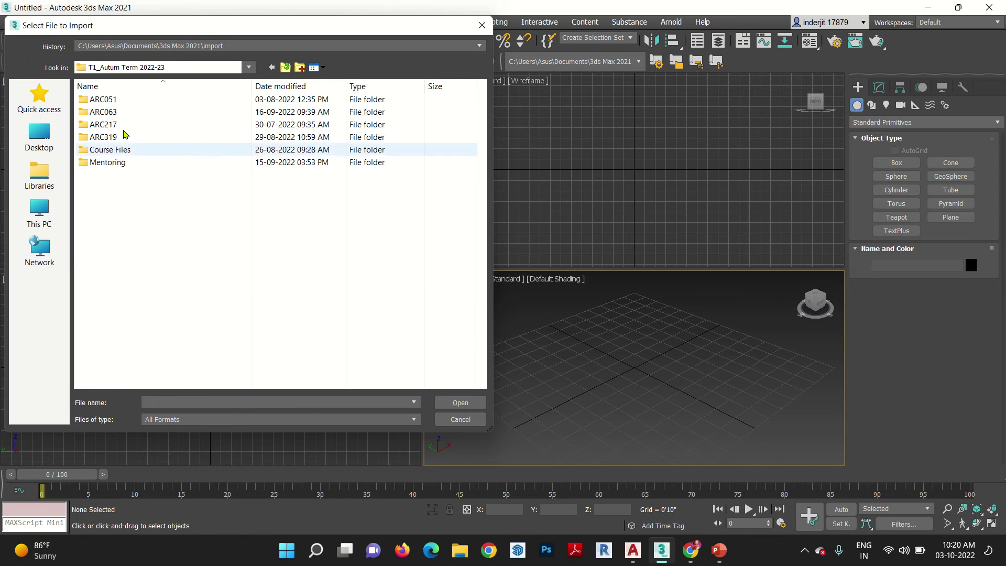
double_click(117, 111)
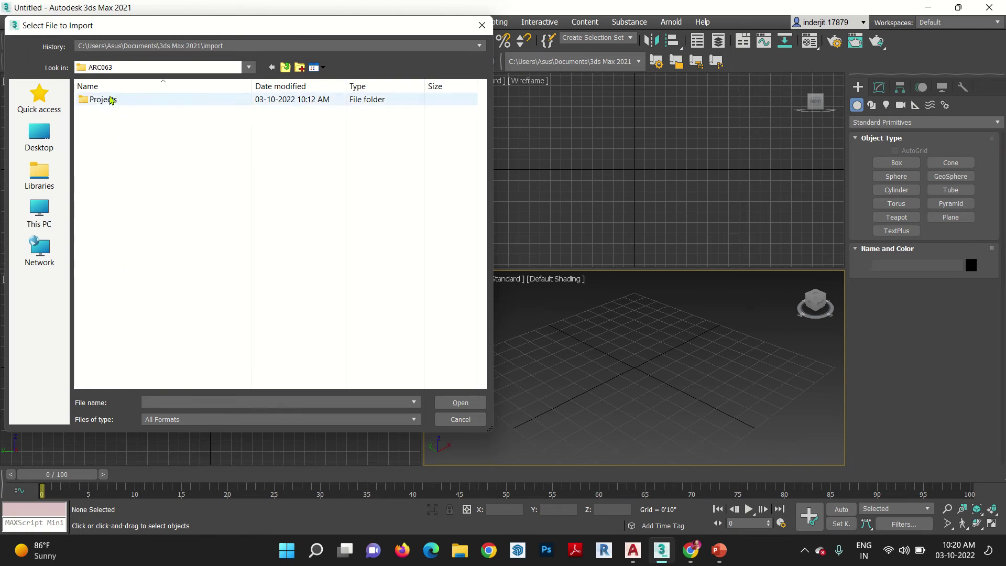
double_click(105, 101)
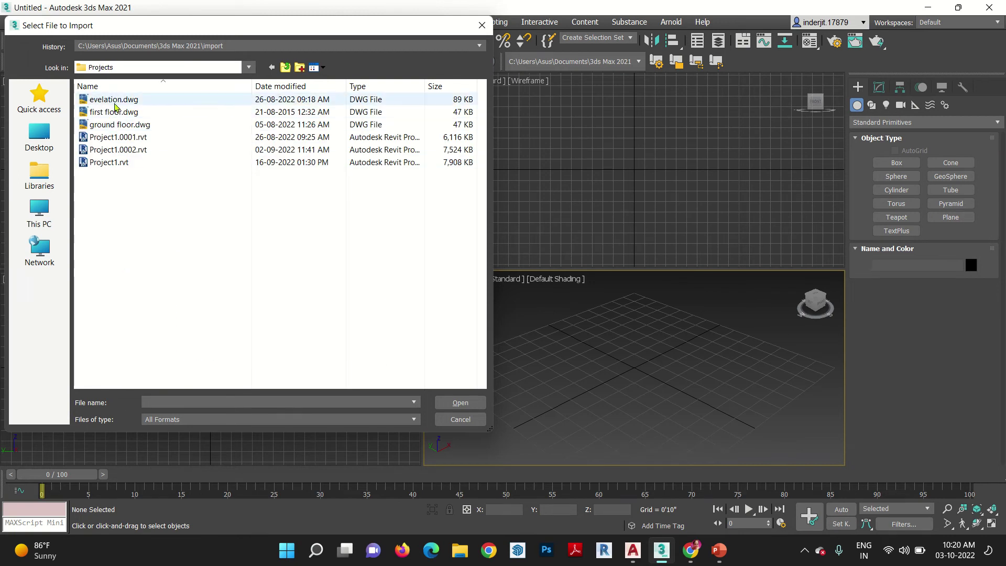
left_click(119, 124)
left_click(454, 404)
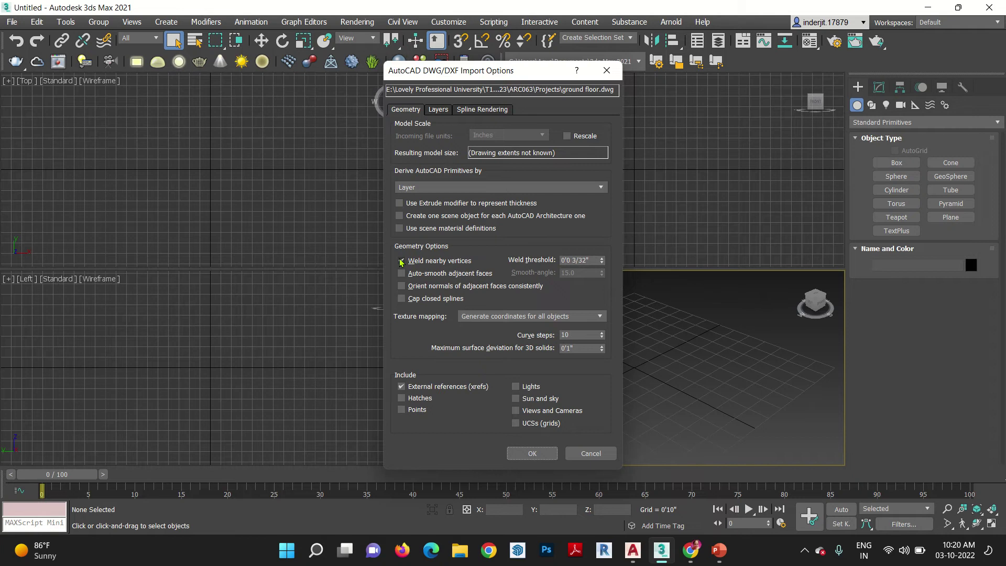
left_click(532, 454)
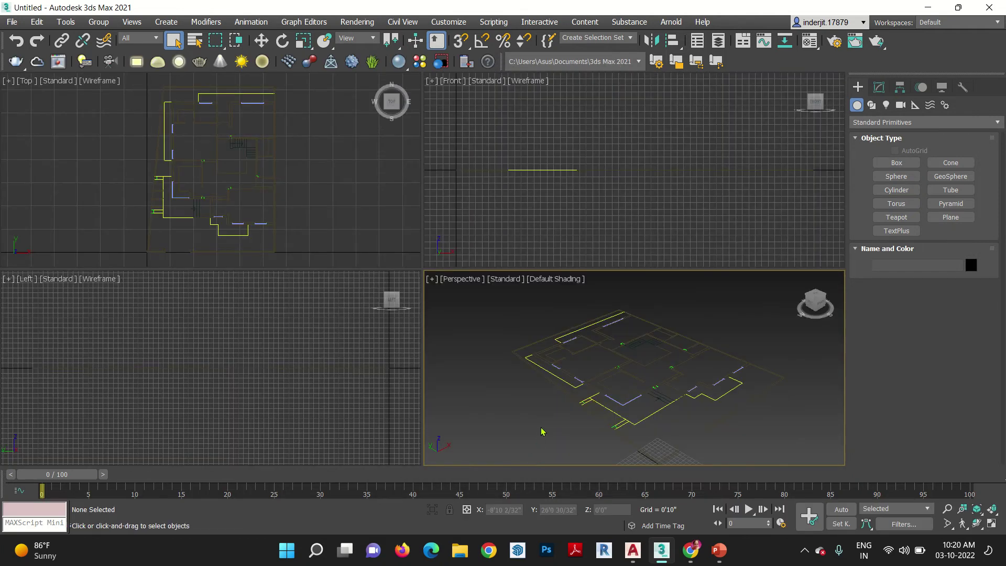
Step: Maximize the Perspective view and color all five floor-plan shapes dark blue
key("alt+w")
scroll(542, 393, "up", 5)
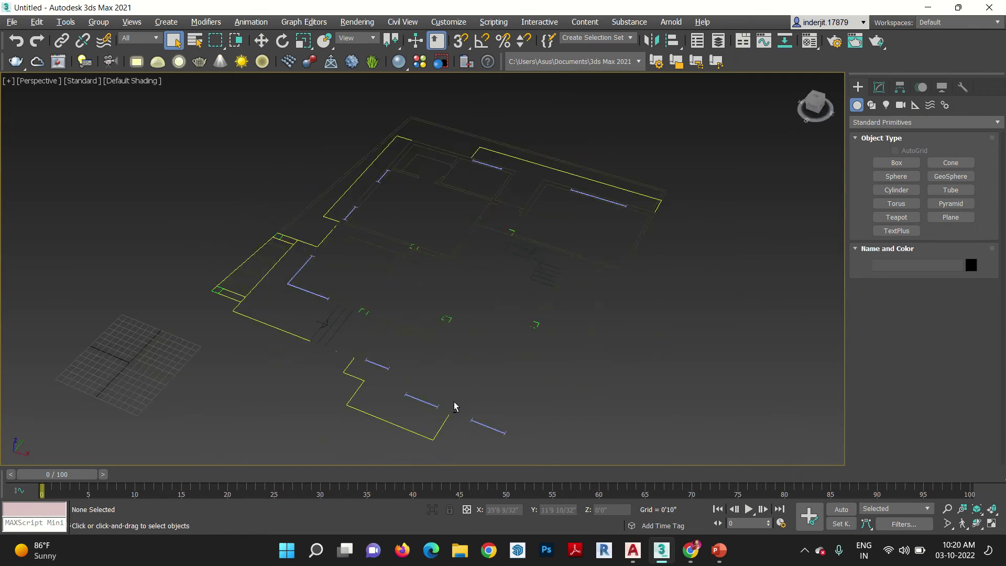
scroll(519, 398, "down", 8)
left_click_drag(559, 367, 333, 208)
left_click(972, 266)
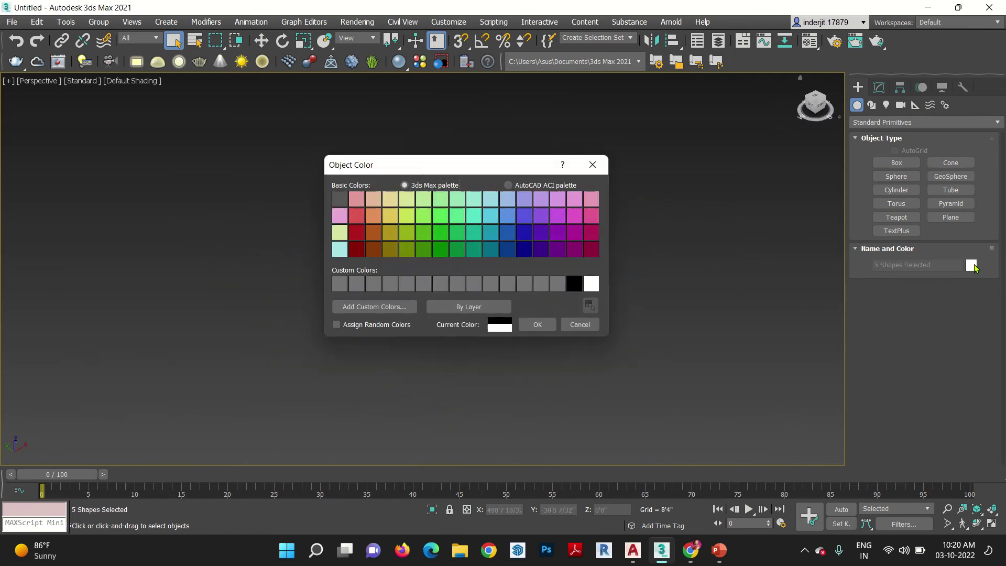
left_click(524, 249)
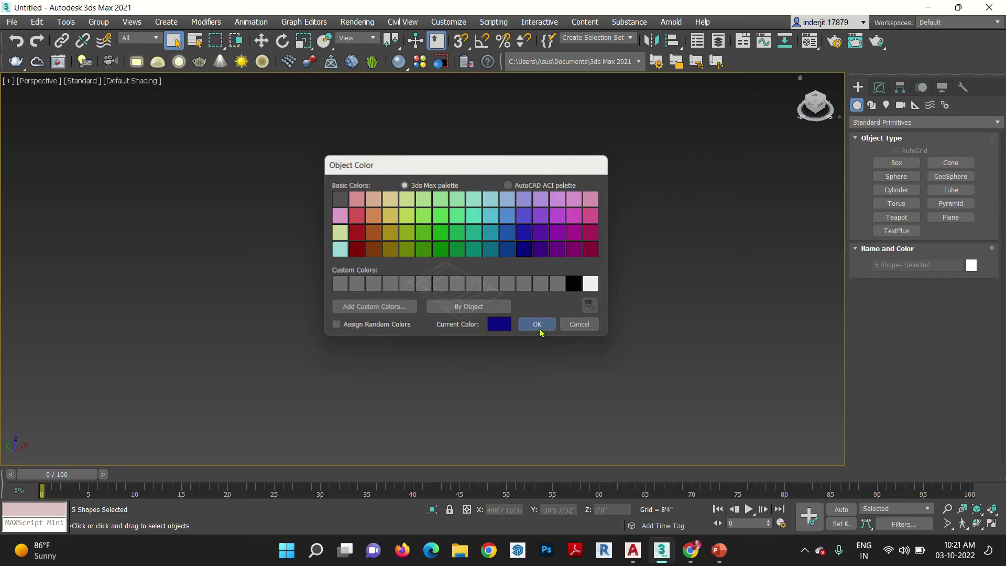
left_click(538, 324)
left_click(411, 325)
Step: Orbit the view to inspect the flat floor-plan linework
scroll(411, 325, "up", 8)
middle_click_drag(565, 366, 599, 332, "alt")
scroll(514, 366, "down", 10)
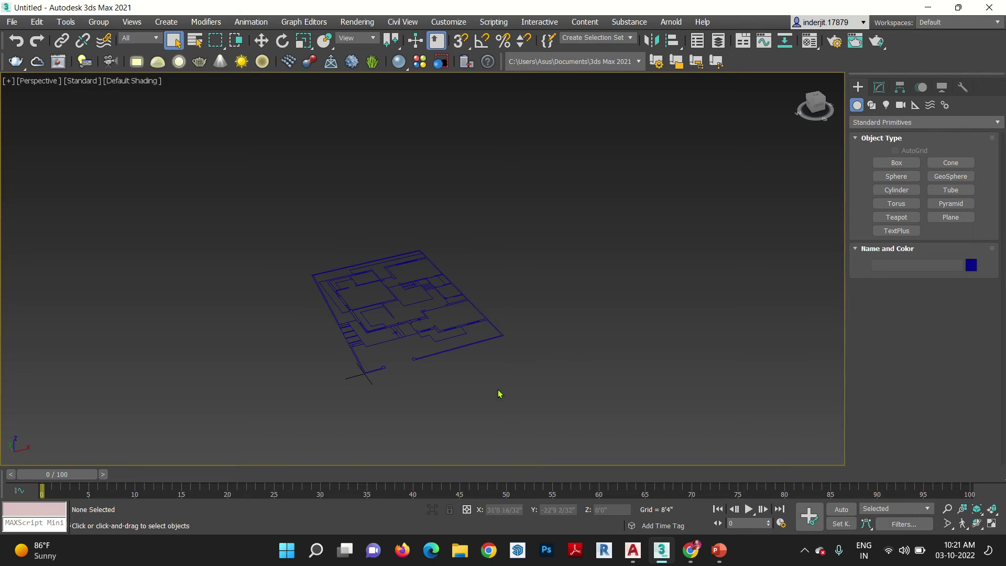
middle_click_drag(499, 394, 520, 400, "alt")
scroll(522, 399, "up", 6)
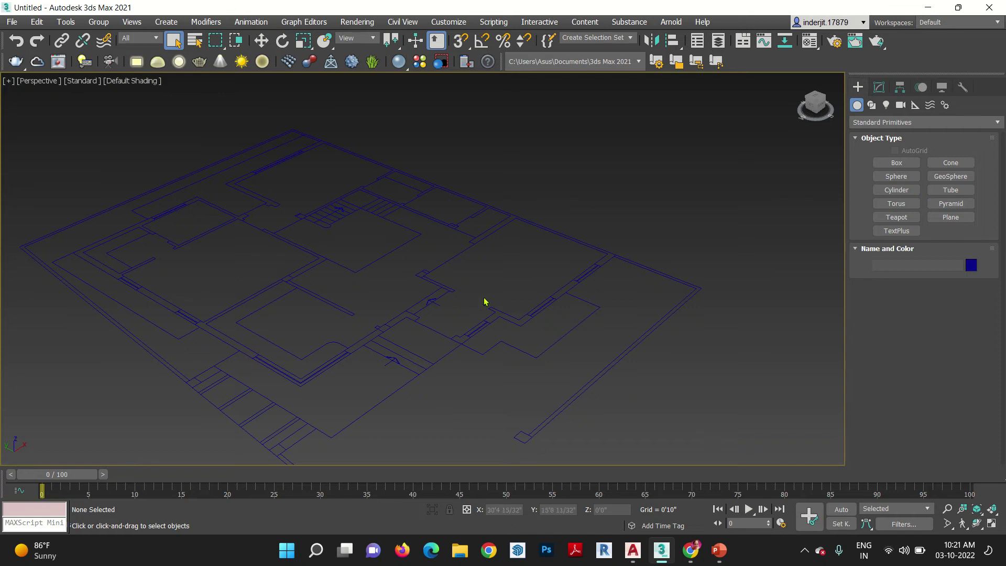
middle_click_drag(473, 349, 568, 318)
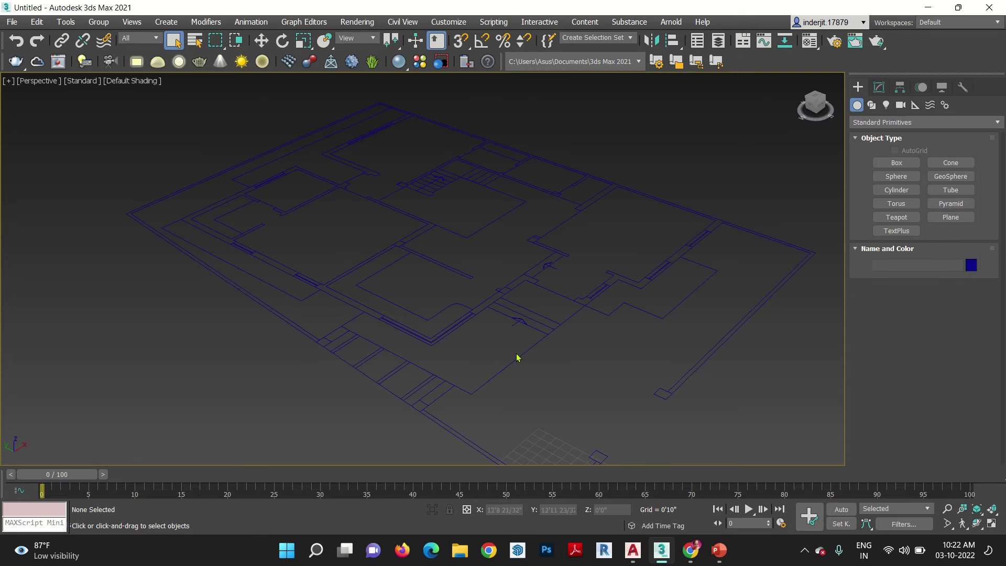
Step: Start a Box and turn on snapping, reviewing the snap settings
middle_click_drag(561, 341, 527, 362, "alt")
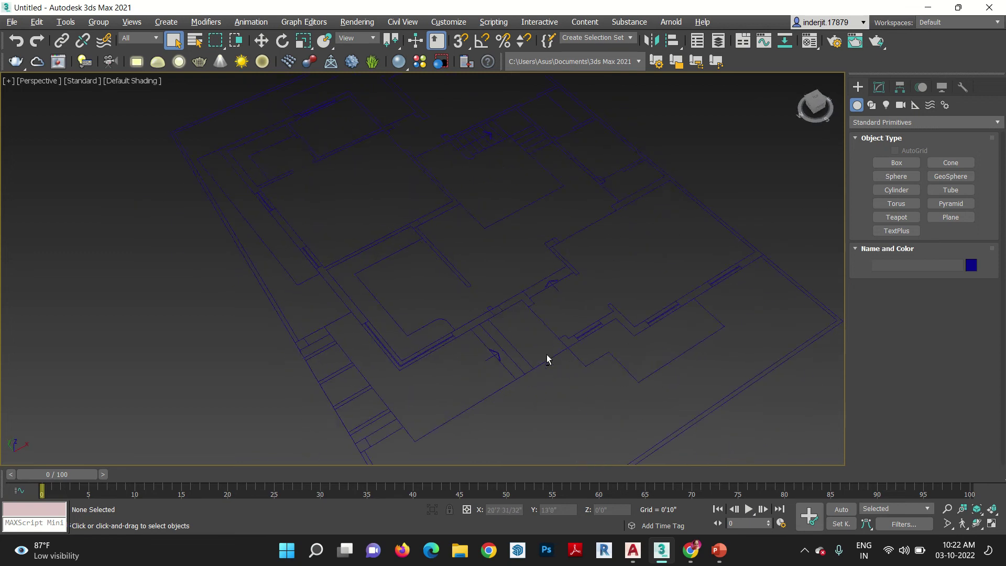
scroll(539, 340, "up", 3)
left_click(896, 162)
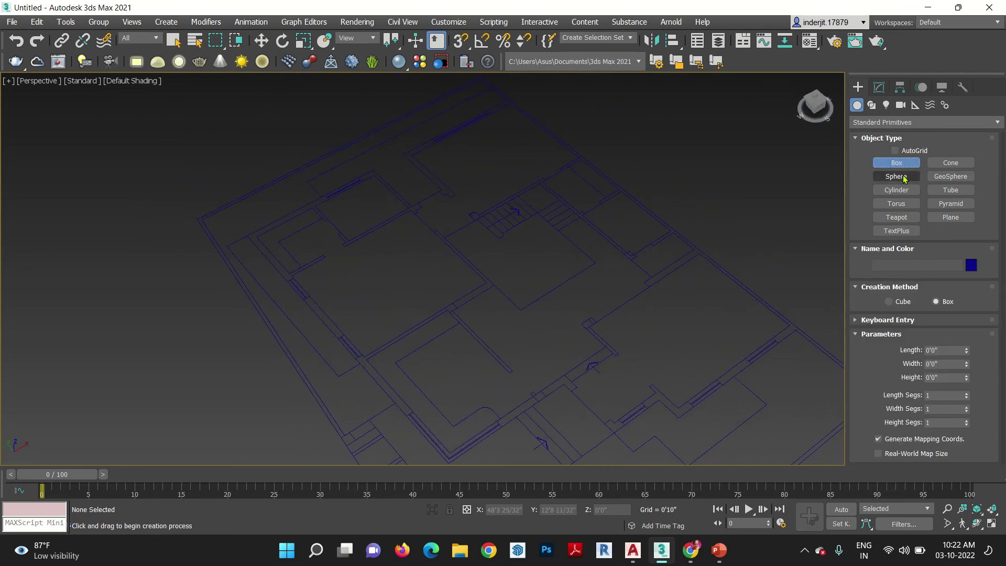
left_click(460, 41)
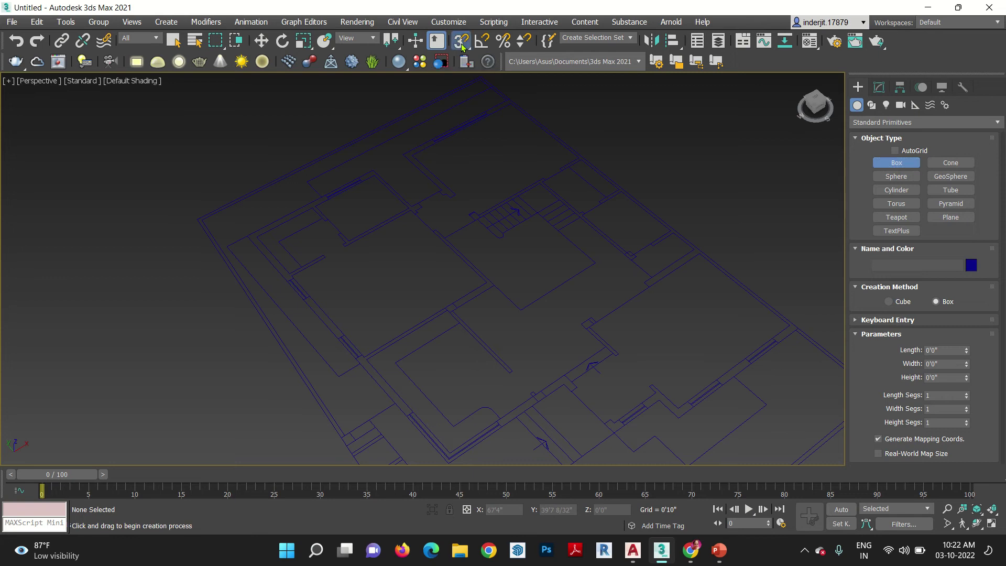
right_click(462, 46)
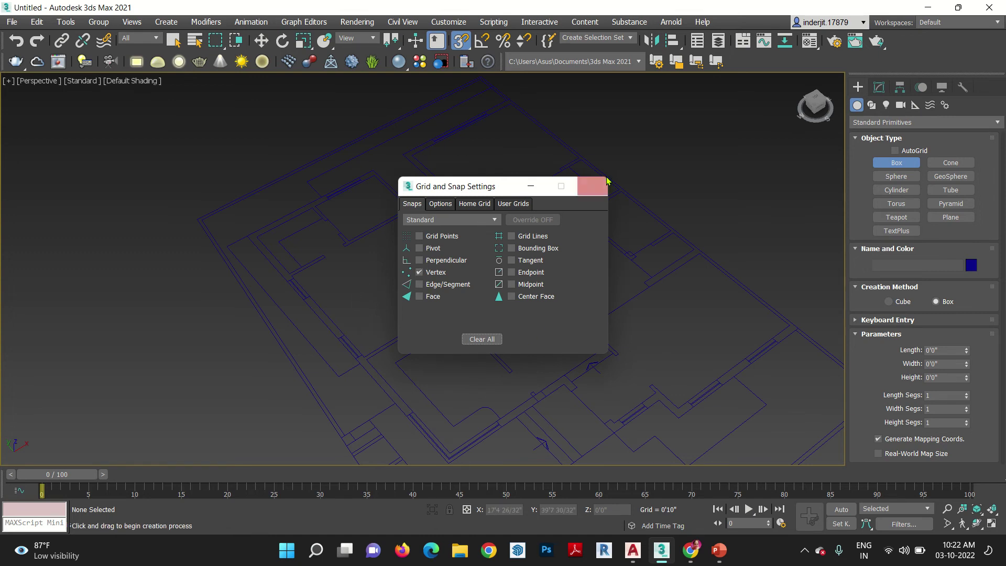
left_click(592, 187)
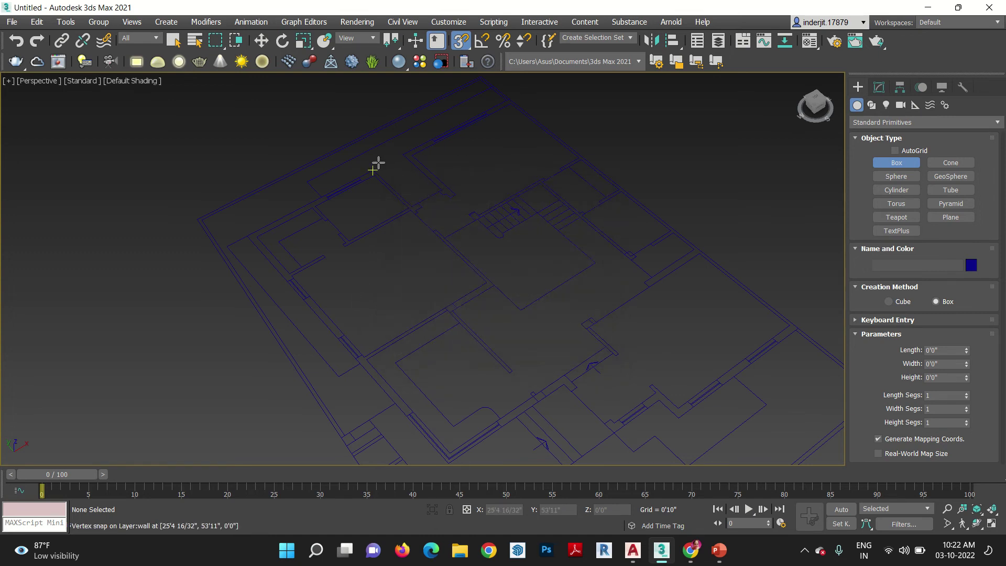
Step: Draw Box001 along the upper wall line: 0'9" thick, 15'10 16/32" wide, 10'10" high
left_click_drag(378, 169, 258, 242)
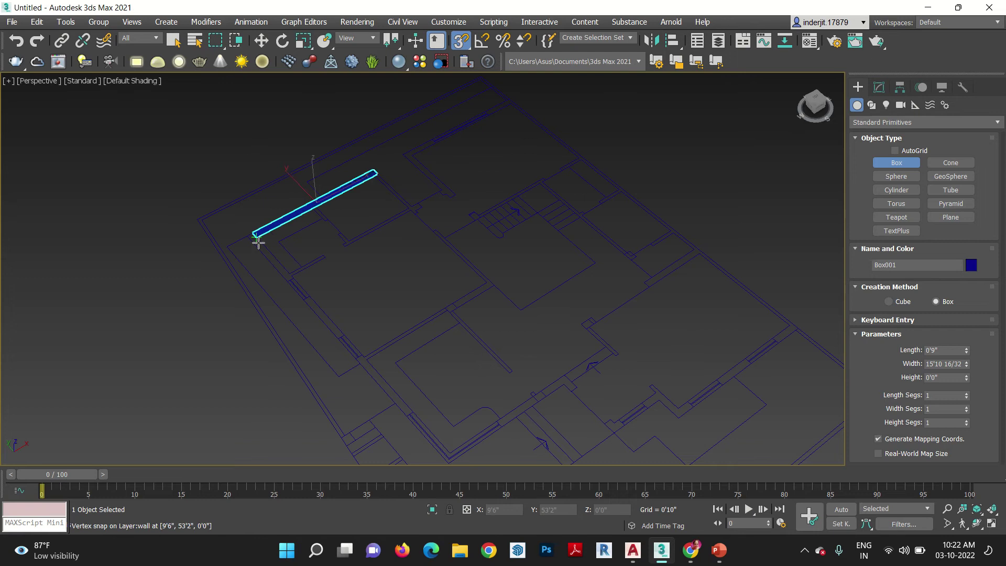
left_click(253, 147)
right_click(254, 152)
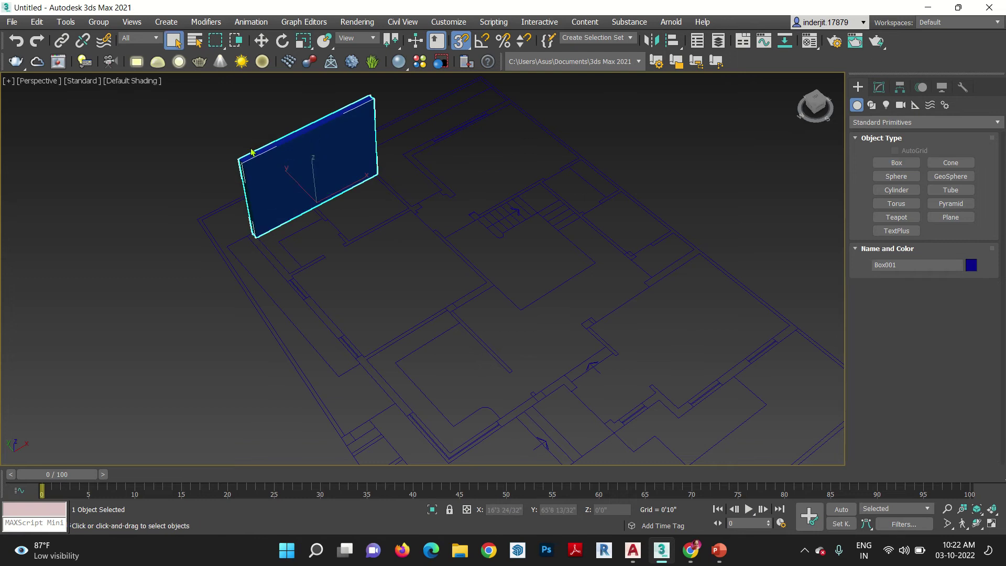
left_click(879, 88)
double_click(944, 283)
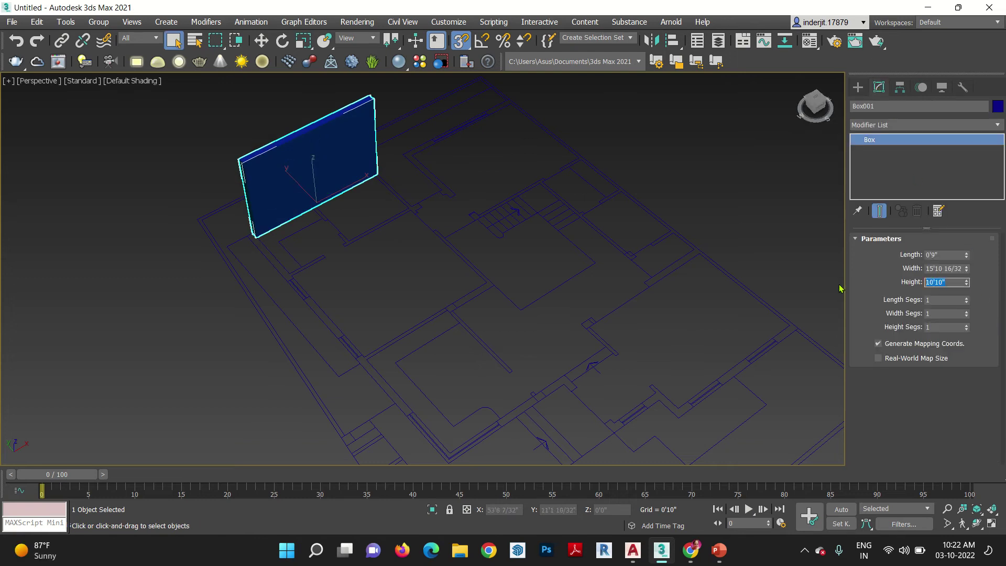
Step: Measure the evelation.dwg front elevation height with DIST (13'-6"), then return to 3ds Max
left_click(639, 549)
left_click(734, 478)
middle_click_drag(585, 348, 574, 345)
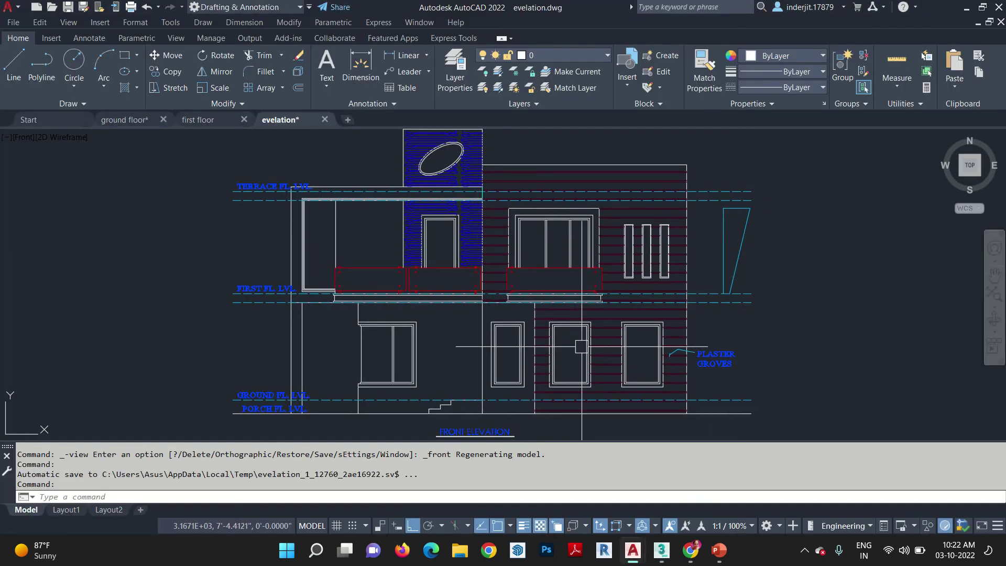
type("DI")
key("Return")
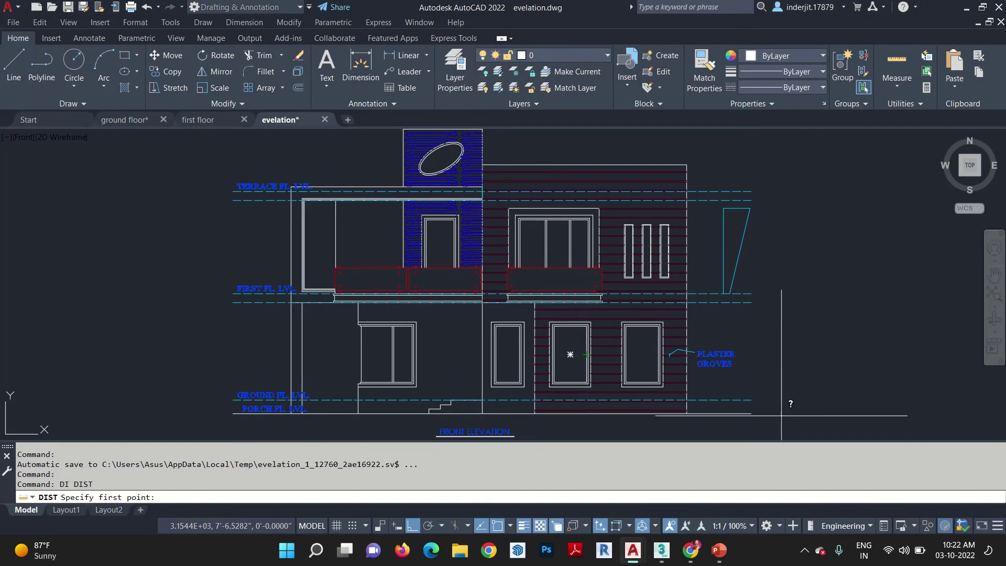
left_click(751, 413)
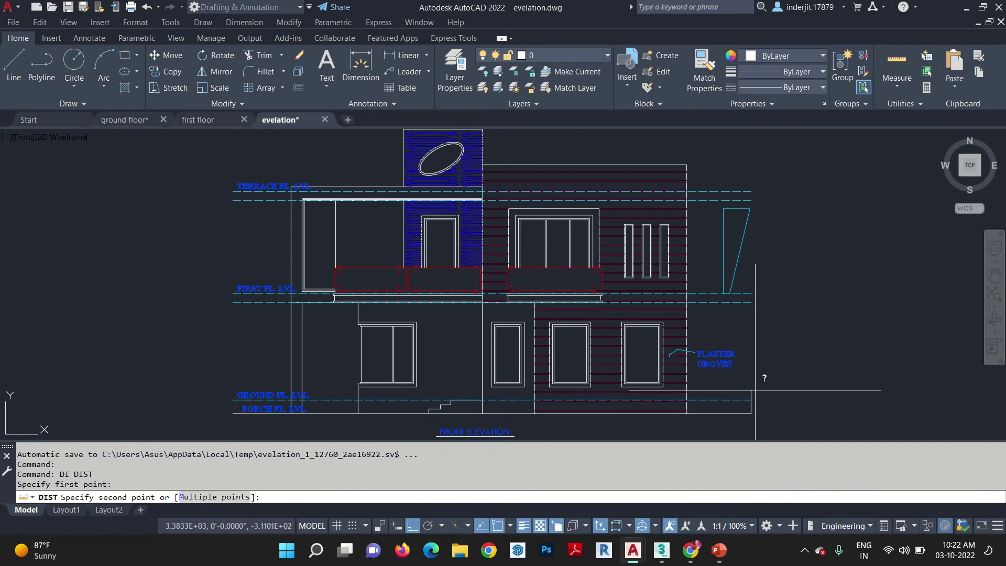
left_click(750, 292)
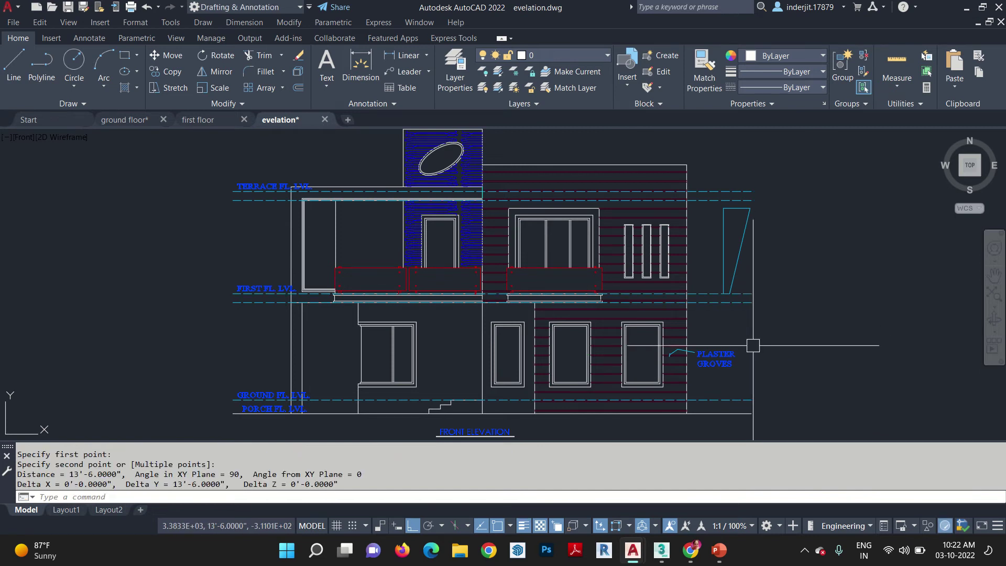
key("alt+Tab")
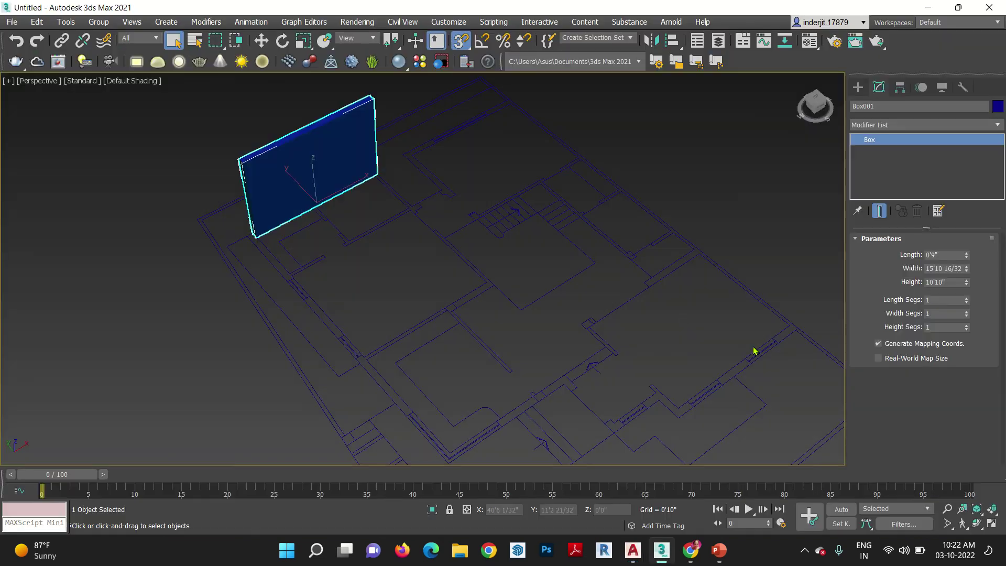
Step: Raise Box001's height to 13'6", then delete the test box
double_click(954, 281)
type("13'6\"")
key("Return")
middle_click_drag(544, 388, 322, 302, "alt")
key("w")
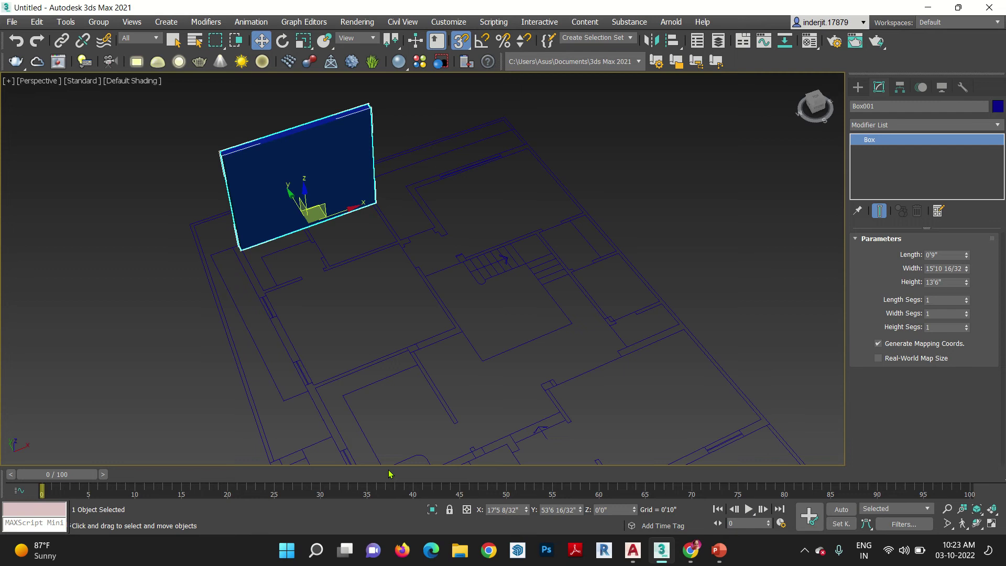
key("Delete")
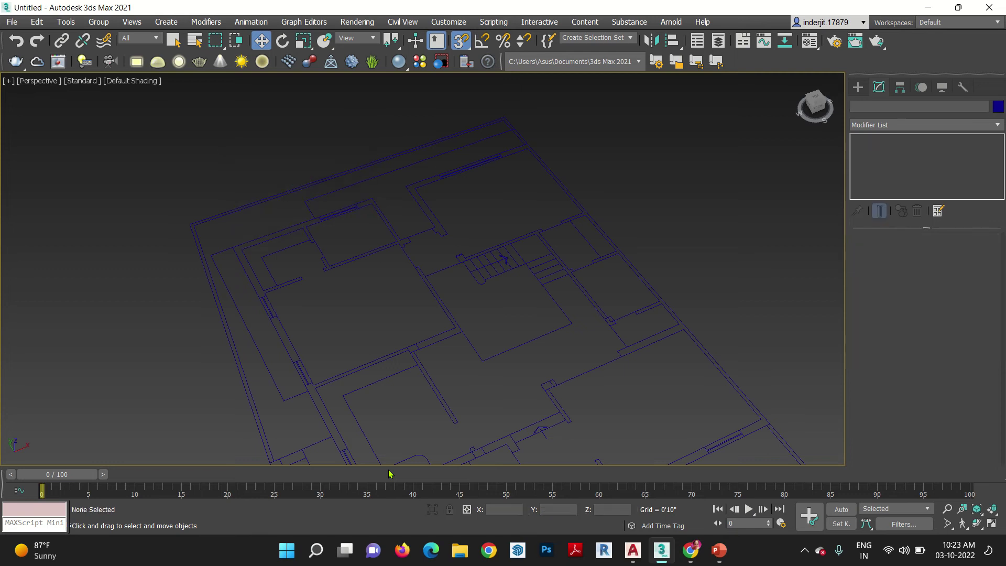
Step: Start an AEC Extended Wall with 0'9" width and 13'6" height
left_click(860, 87)
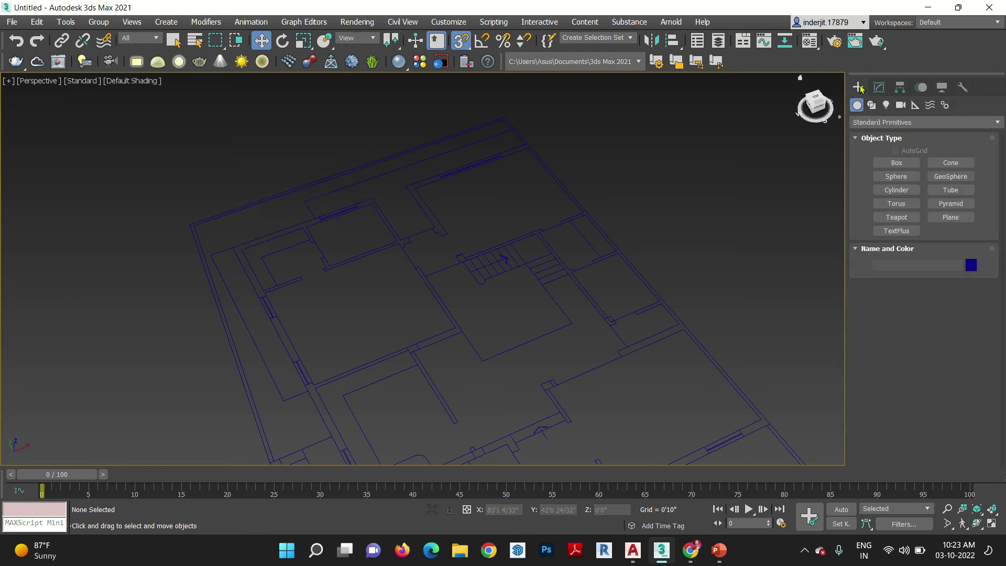
left_click(870, 123)
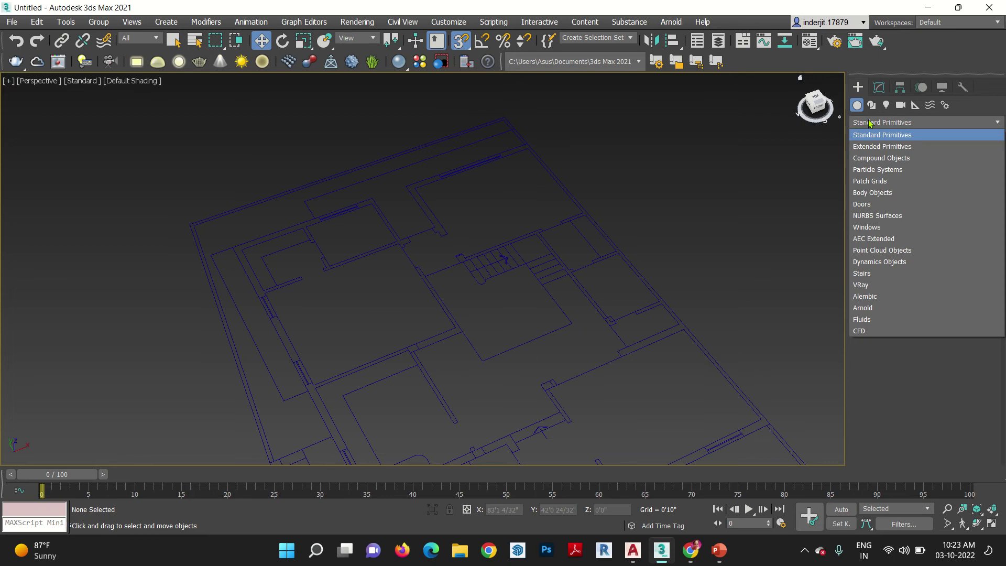
left_click(879, 239)
left_click(896, 177)
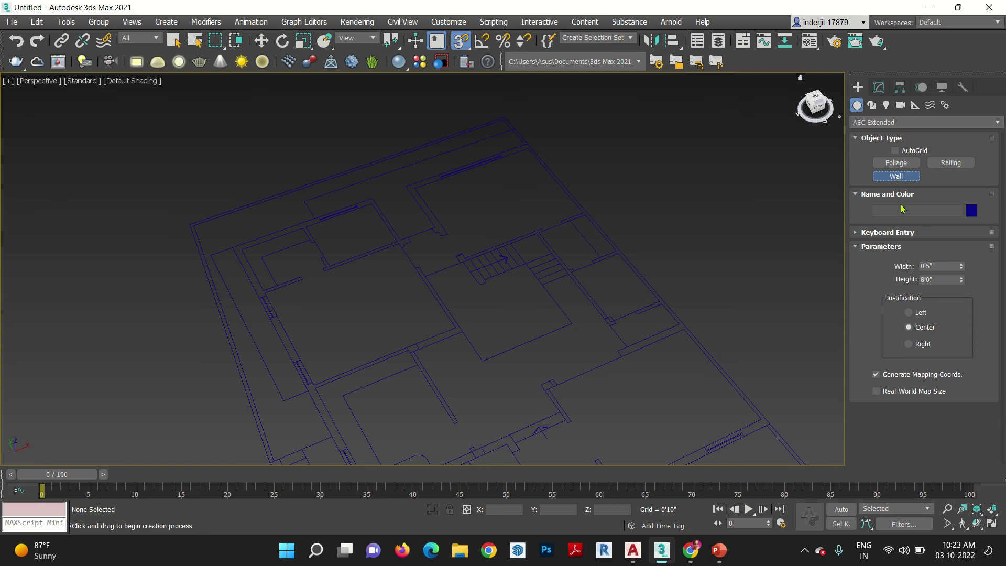
left_click(936, 264)
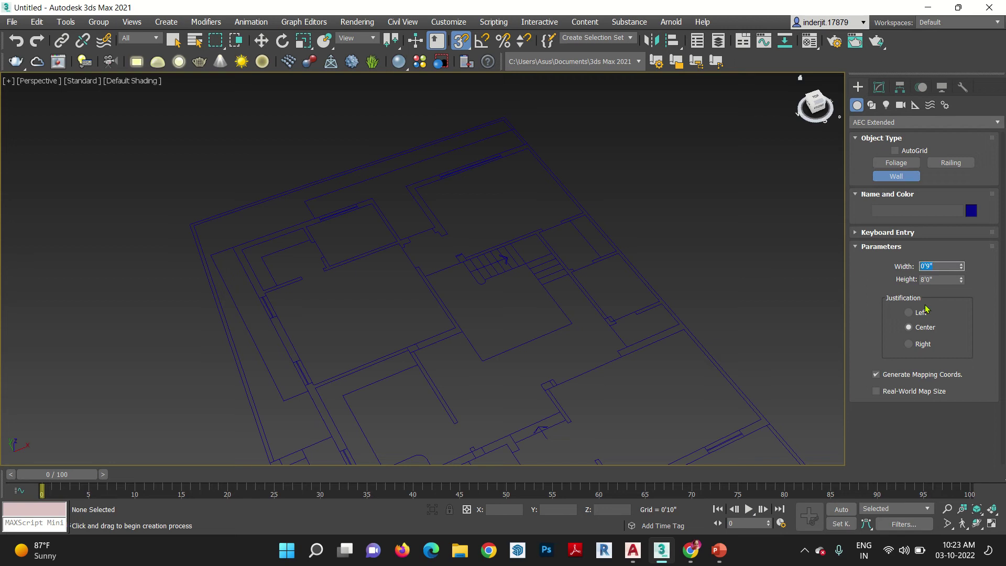
left_click(940, 280)
Step: Set wall justification to Right and trace Wall001 along the plan's outer outline
left_click(912, 350)
scroll(343, 220, "up", 6)
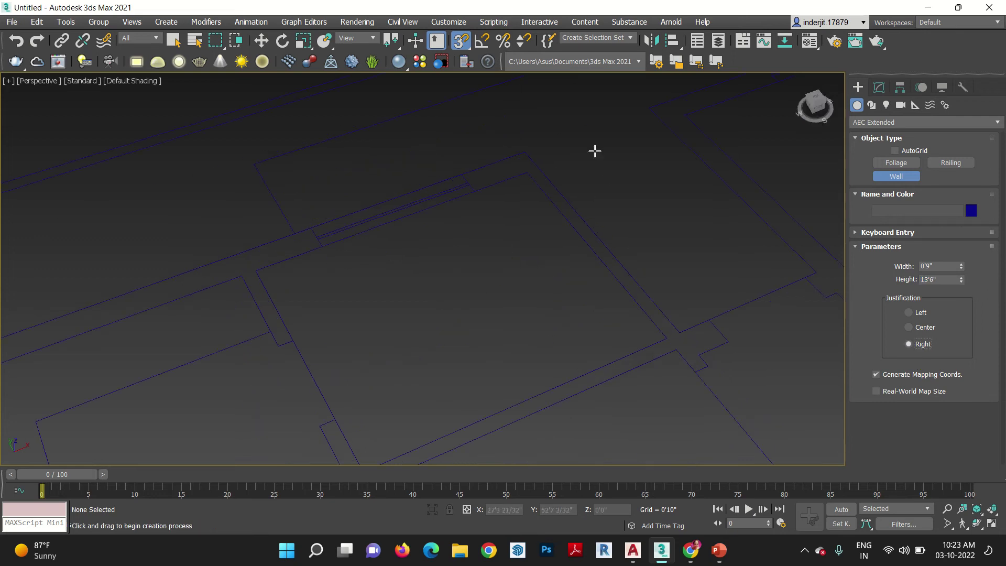
left_click(527, 150)
middle_click_drag(375, 231, 565, 142)
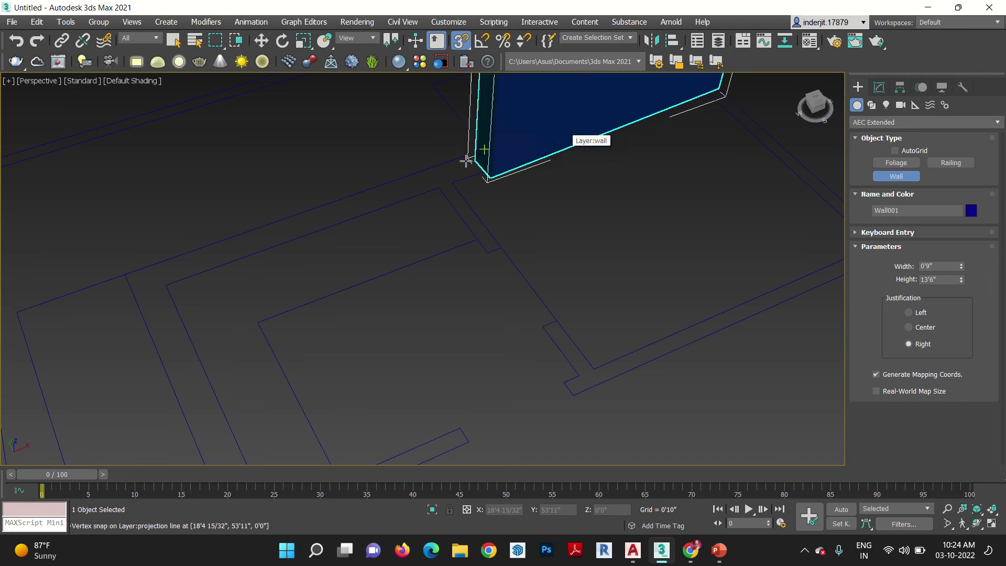
middle_click_drag(431, 164, 337, 191)
middle_click_drag(209, 218, 195, 237)
left_click(195, 237)
scroll(193, 202, "down", 5)
scroll(293, 435, "up", 5)
scroll(291, 422, "down", 3)
scroll(269, 357, "up", 3)
left_click(275, 359)
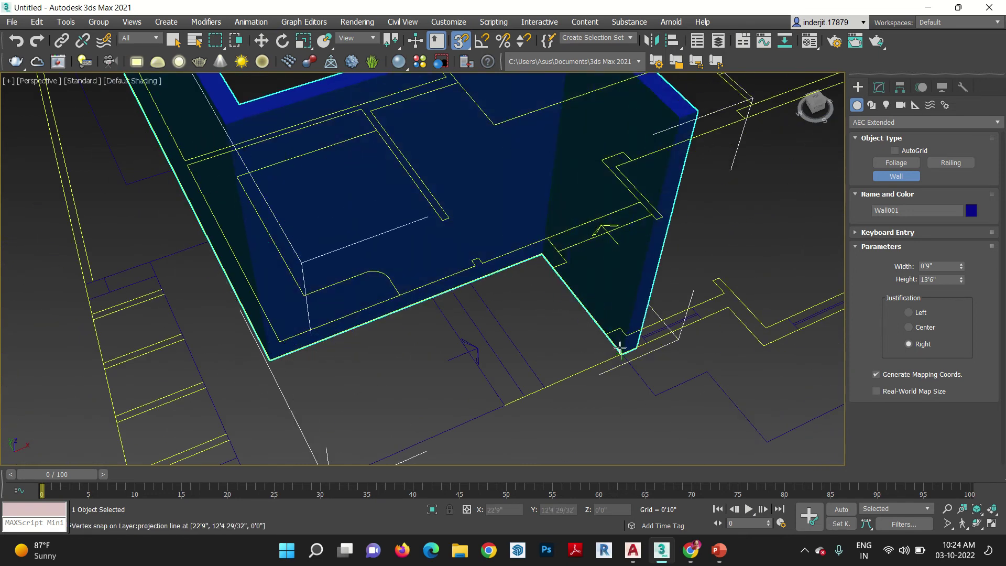
left_click(759, 340)
scroll(559, 343, "up", 4)
right_click(684, 212)
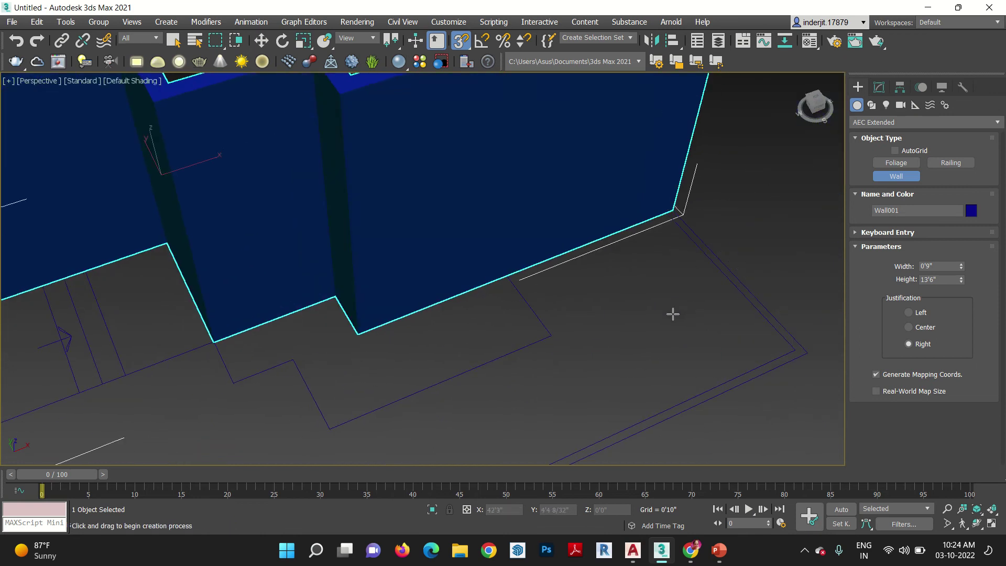
Step: Trace Wall002 through four snapped corners on another part of the plan outline
scroll(646, 314, "up", 10)
scroll(447, 314, "down", 8)
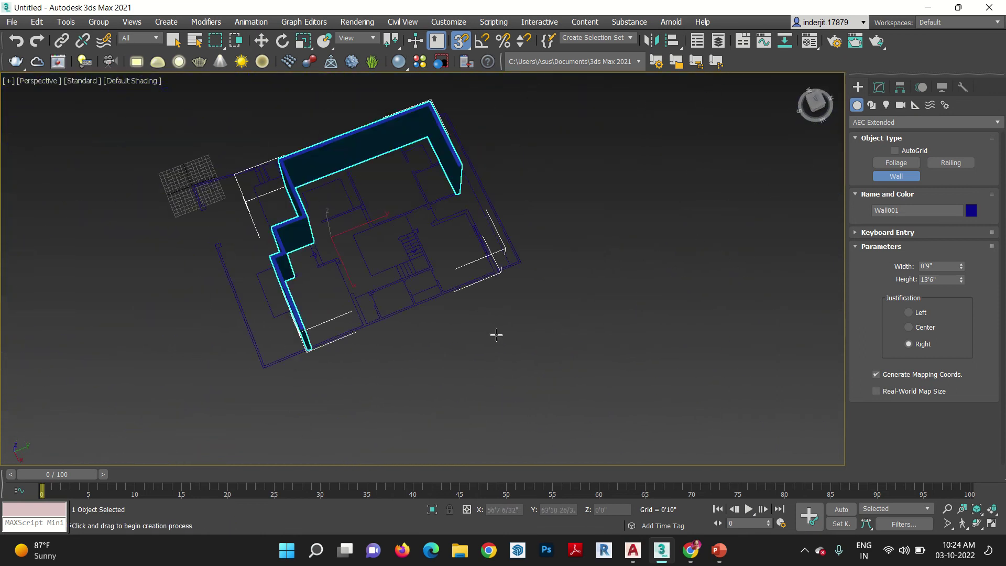
scroll(468, 266, "up", 6)
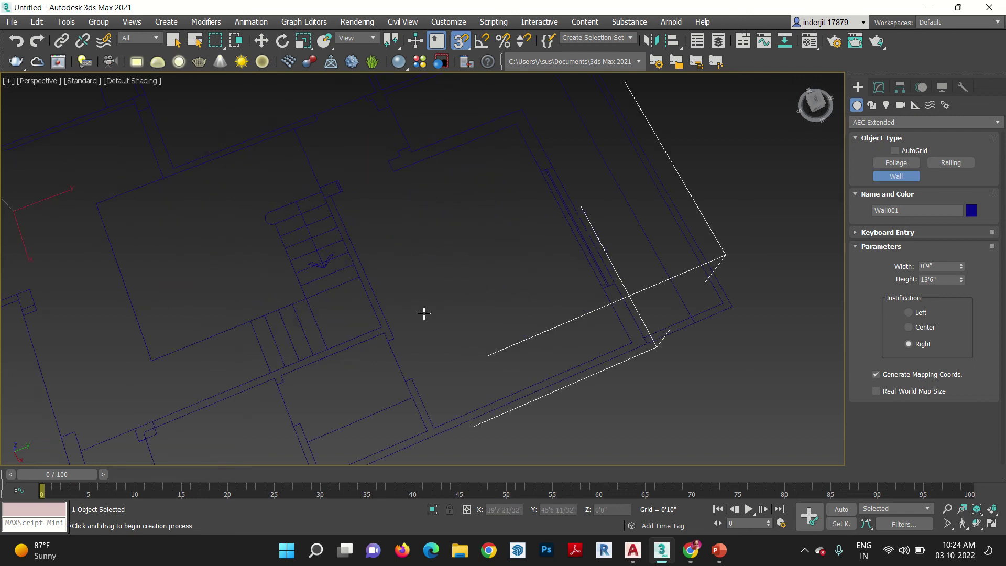
middle_click_drag(411, 319, 578, 479)
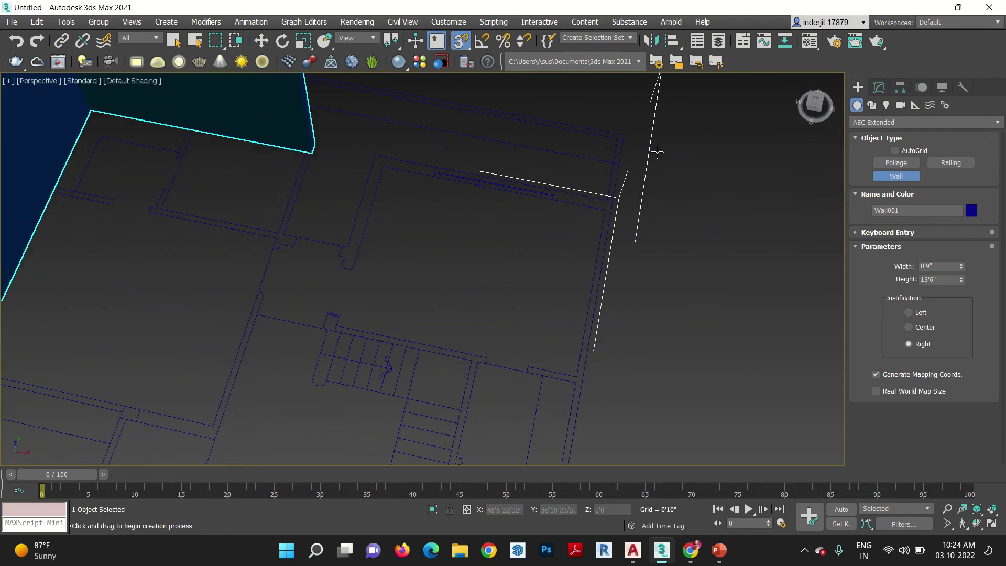
left_click(640, 157)
left_click(616, 202)
left_click(373, 160)
left_click(351, 246)
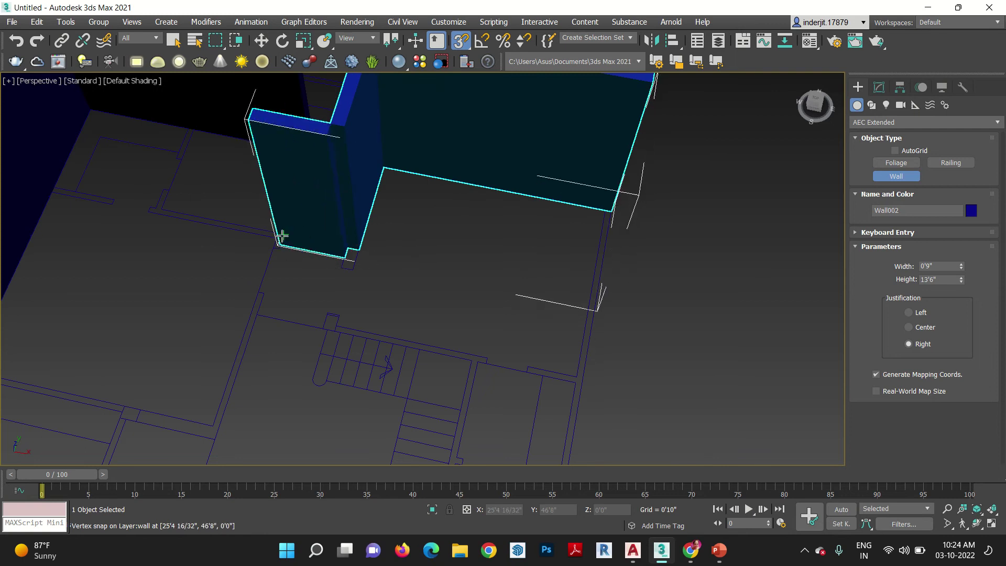
right_click(315, 239)
key("w")
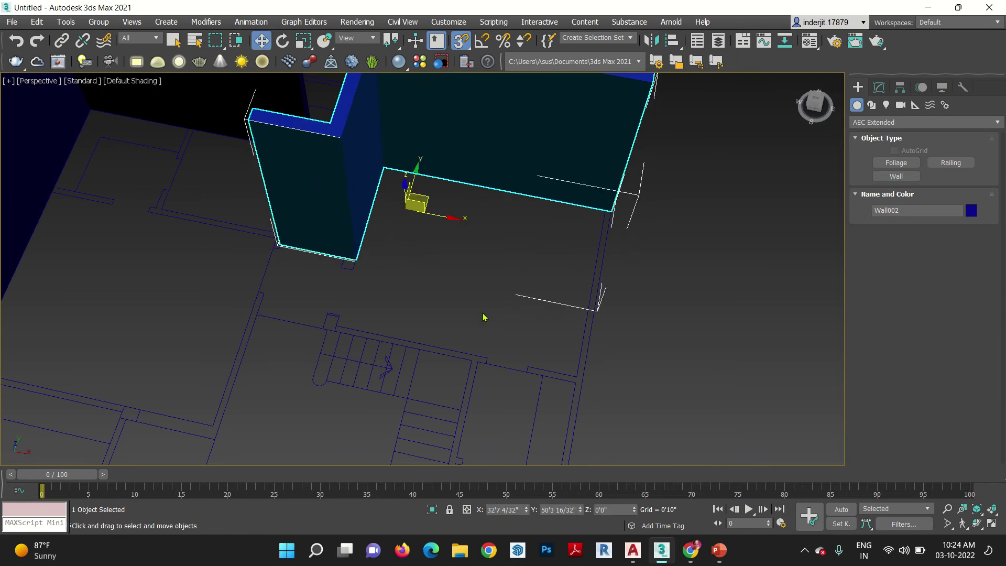
scroll(508, 348, "down", 6)
middle_click_drag(511, 366, 514, 331, "alt")
left_click(896, 176)
Step: Change the wall width to 4.5 inches and finish Wall003
key("Tab")
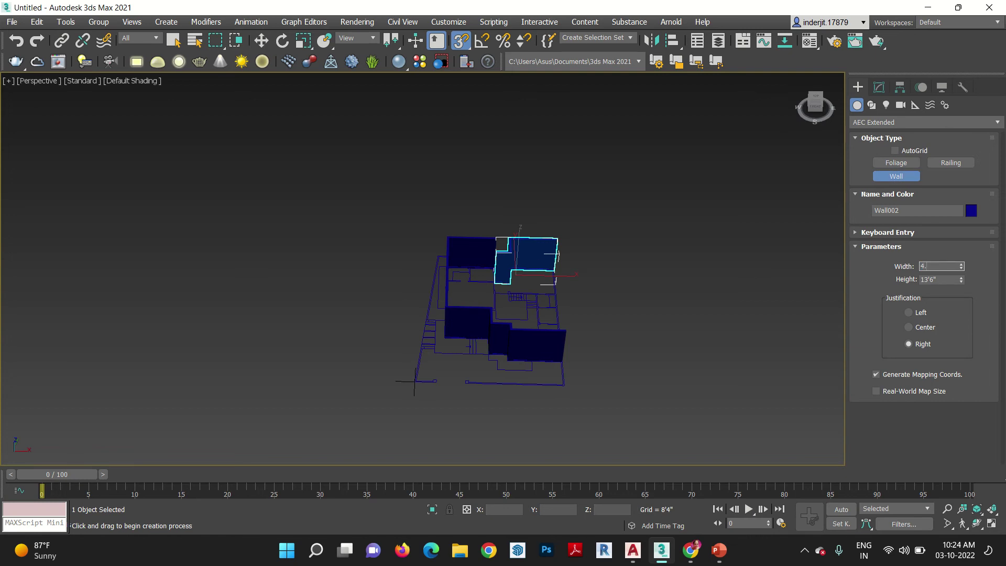
type("4.5")
key("Return")
scroll(551, 309, "up", 6)
middle_click_drag(626, 406, 456, 171, "alt")
right_click(444, 164)
scroll(472, 210, "up", 6)
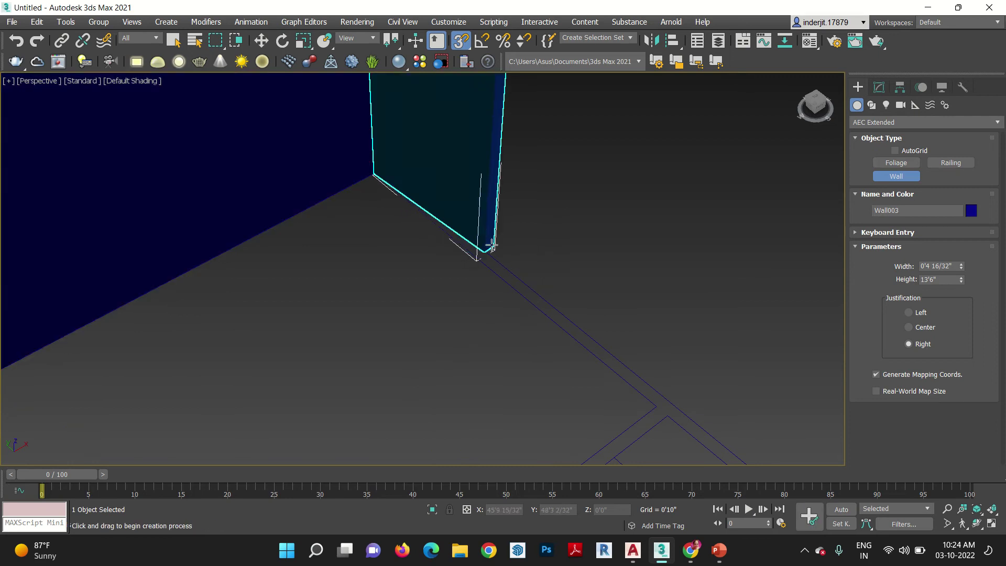
scroll(467, 225, "down", 8)
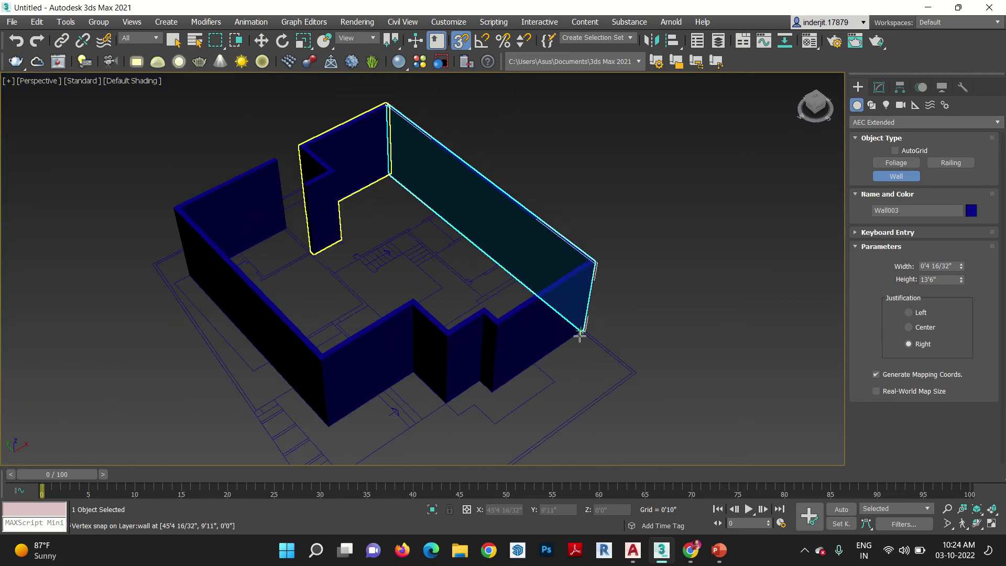
left_click(596, 336)
right_click(596, 335)
middle_click_drag(597, 336, 476, 331, "alt")
Step: Draw Wall004 from the snapped corner, ending against Wall001
scroll(397, 269, "up", 8)
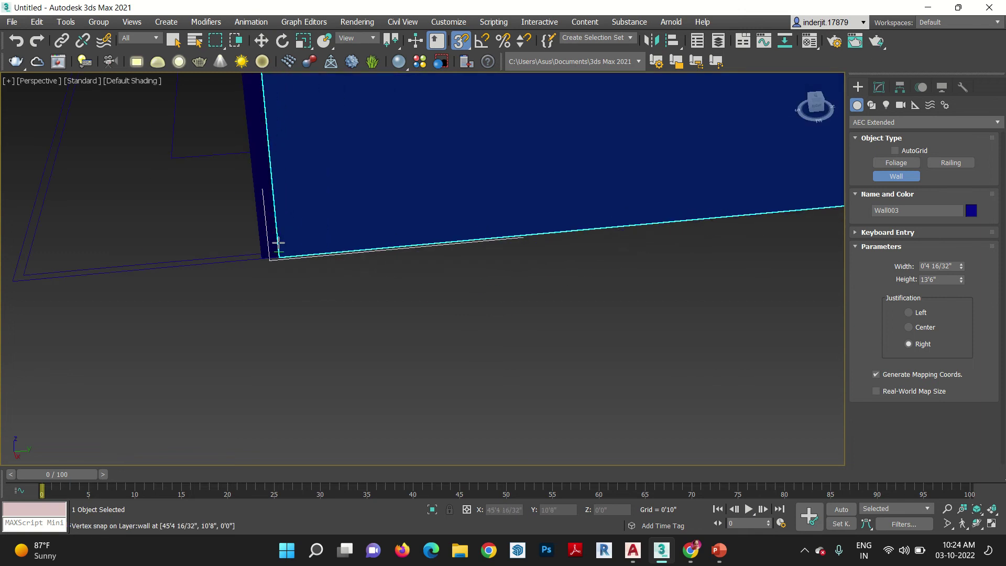
scroll(279, 242, "down", 3)
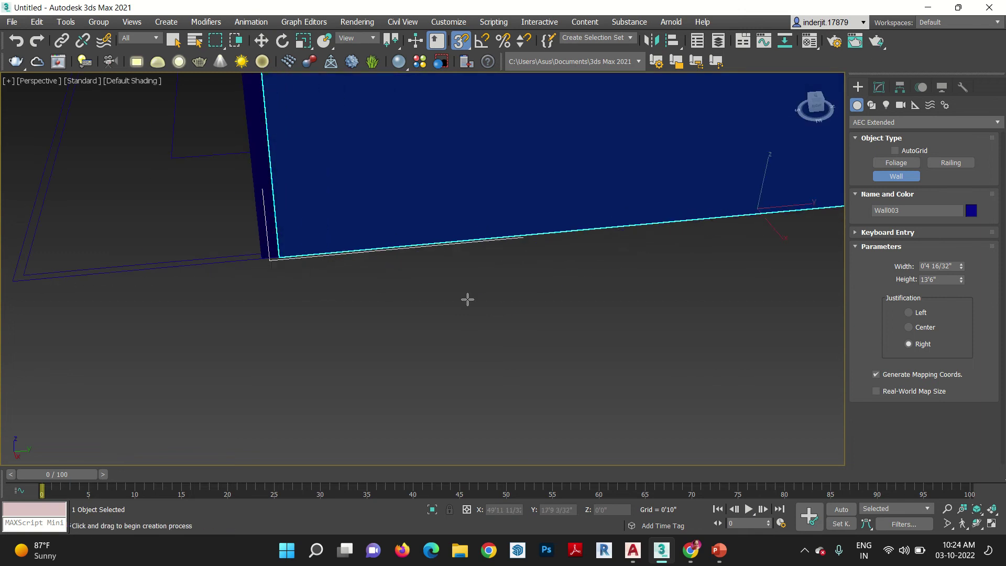
scroll(467, 299, "down", 6)
middle_click_drag(697, 269, 355, 325, "alt")
middle_click_drag(409, 392, 426, 357, "alt")
scroll(348, 328, "up", 6)
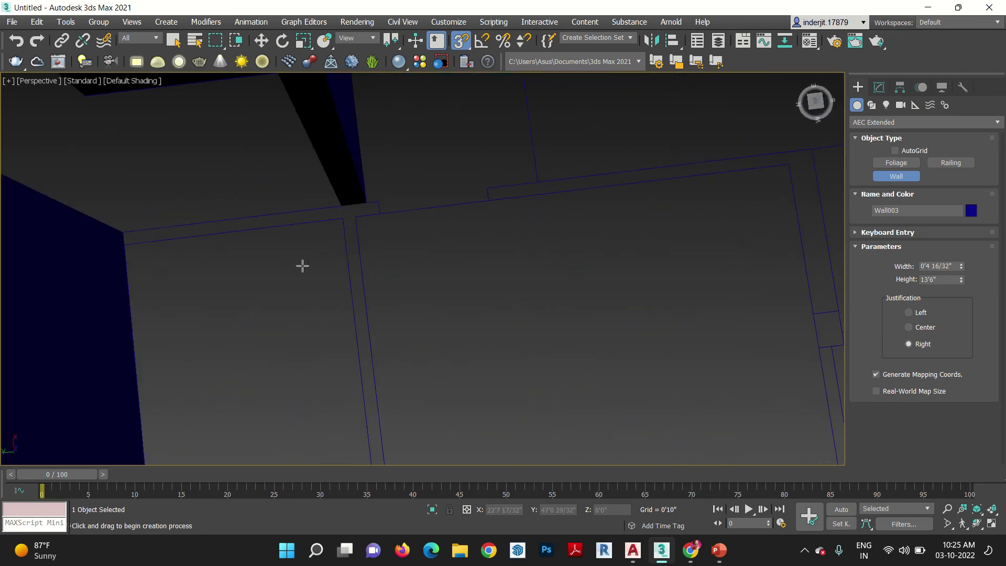
left_click(125, 244)
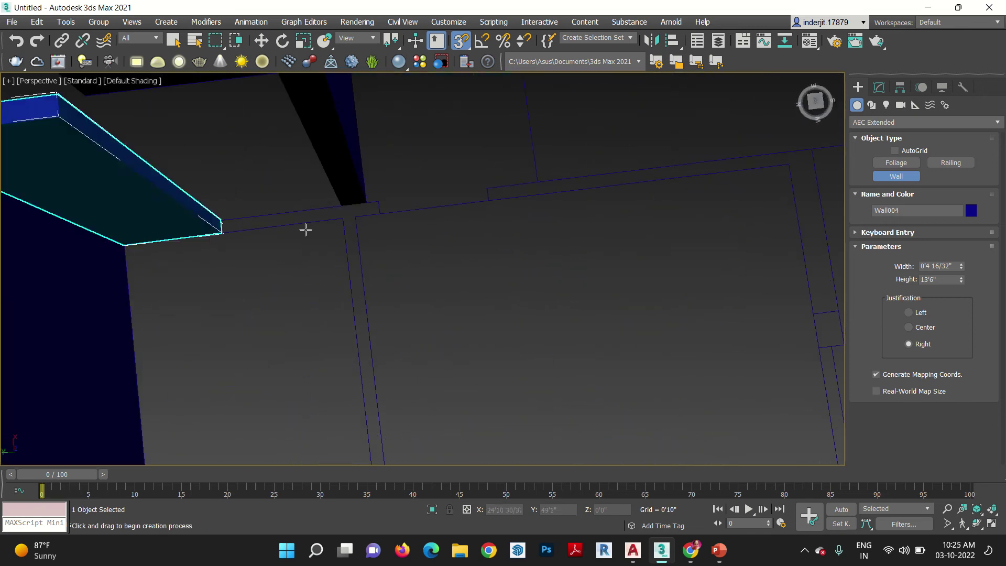
right_click(368, 207)
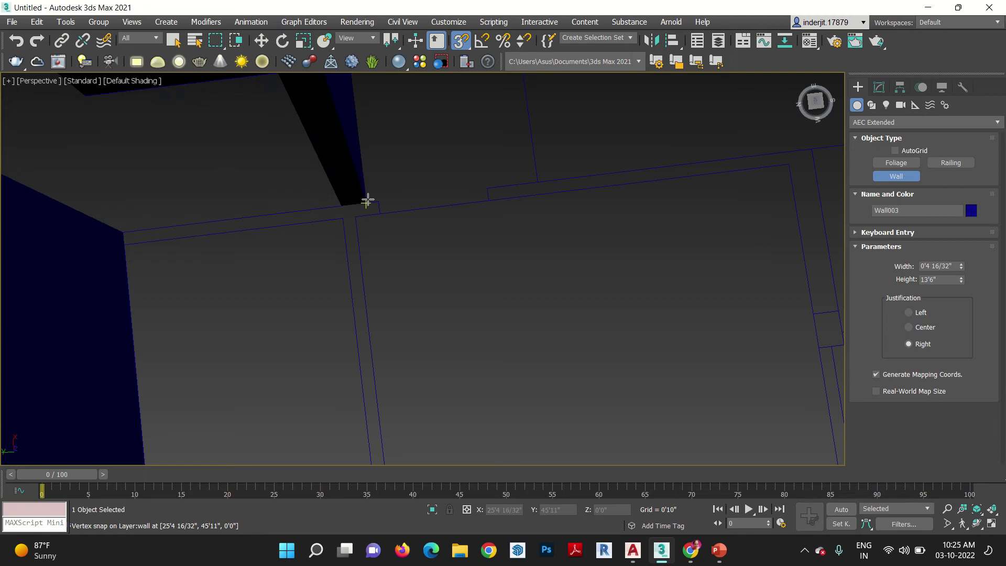
left_click(367, 202)
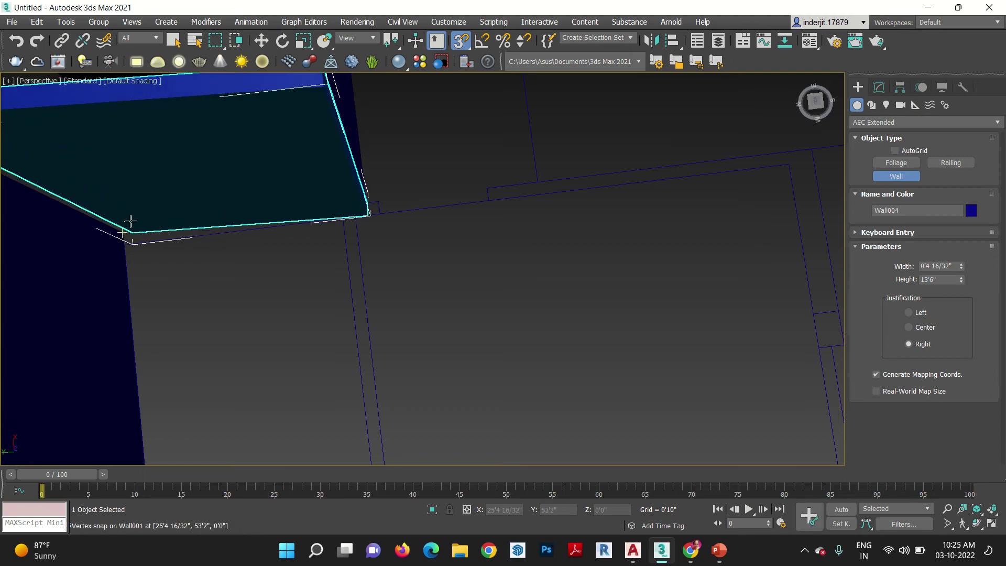
left_click(118, 231)
right_click(278, 292)
key("w")
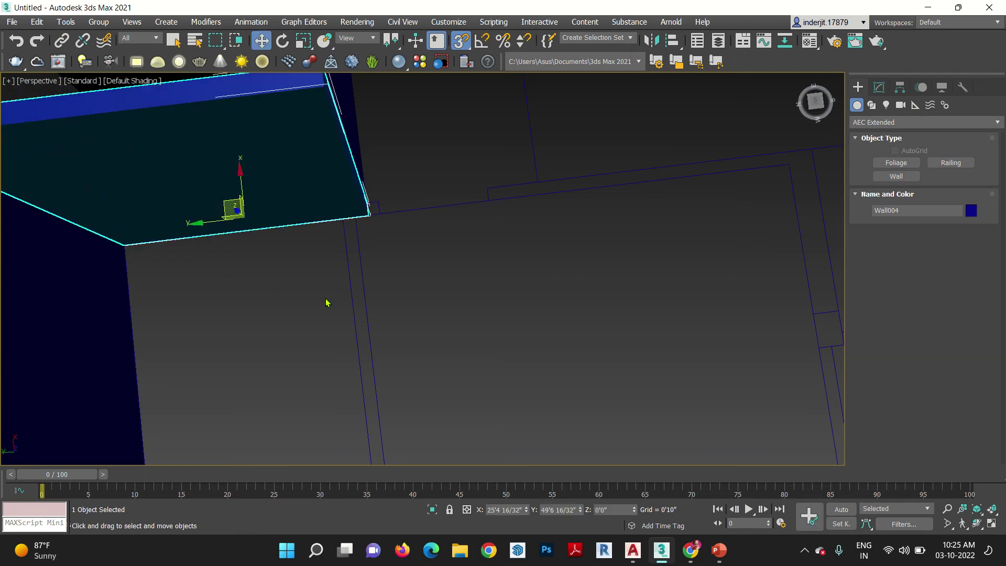
scroll(454, 311, "down", 5)
scroll(454, 311, "down", 3)
middle_click_drag(454, 313, 416, 355, "alt")
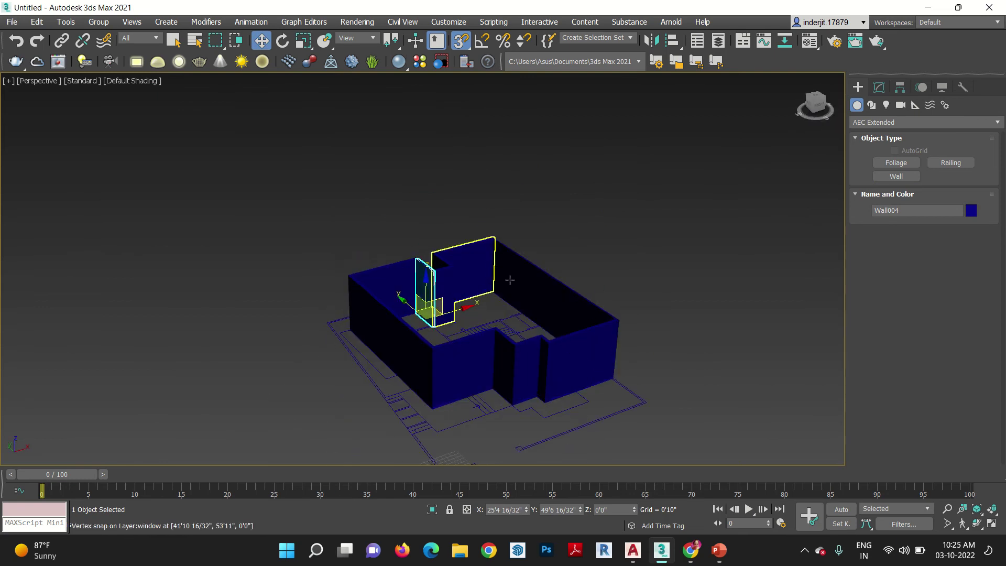
Step: Orbit around the building in Perspective and attempt to select the four walls
left_click(674, 245)
middle_click_drag(590, 317, 518, 302)
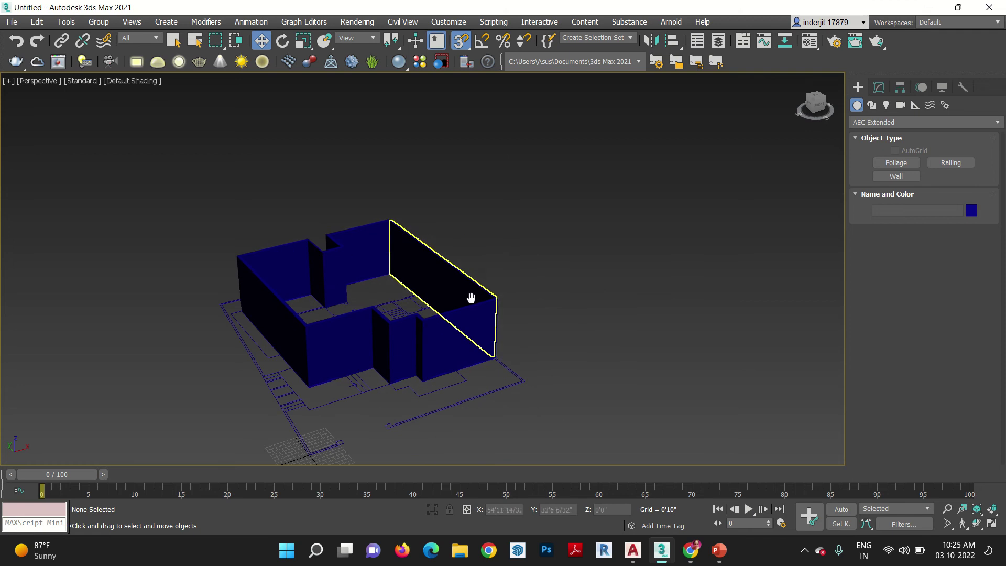
key("s")
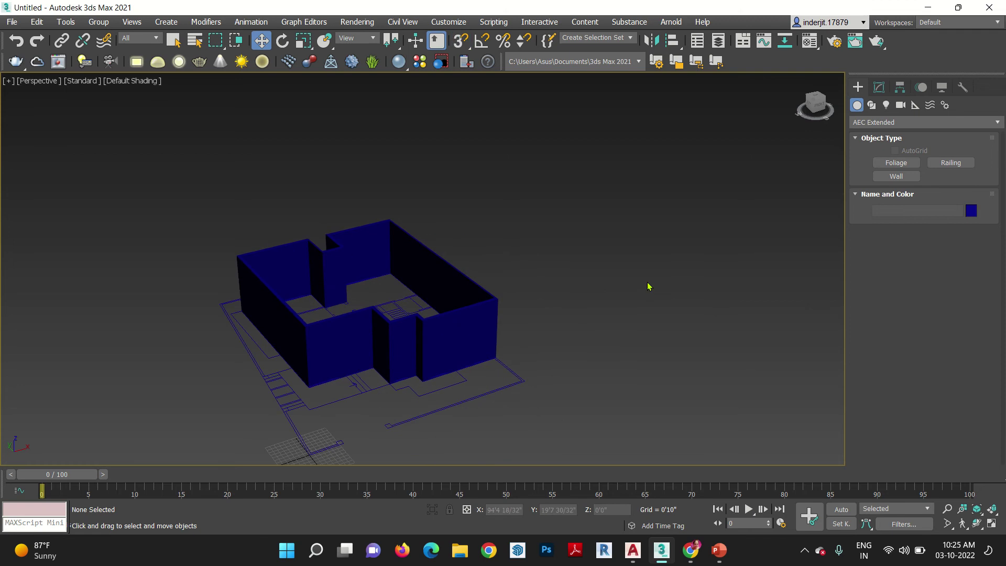
key("s")
key("s")
middle_click_drag(624, 299, 583, 367, "alt")
middle_click_drag(489, 418, 508, 376, "alt")
middle_click_drag(382, 330, 442, 348, "alt")
left_click_drag(611, 145, 348, 209)
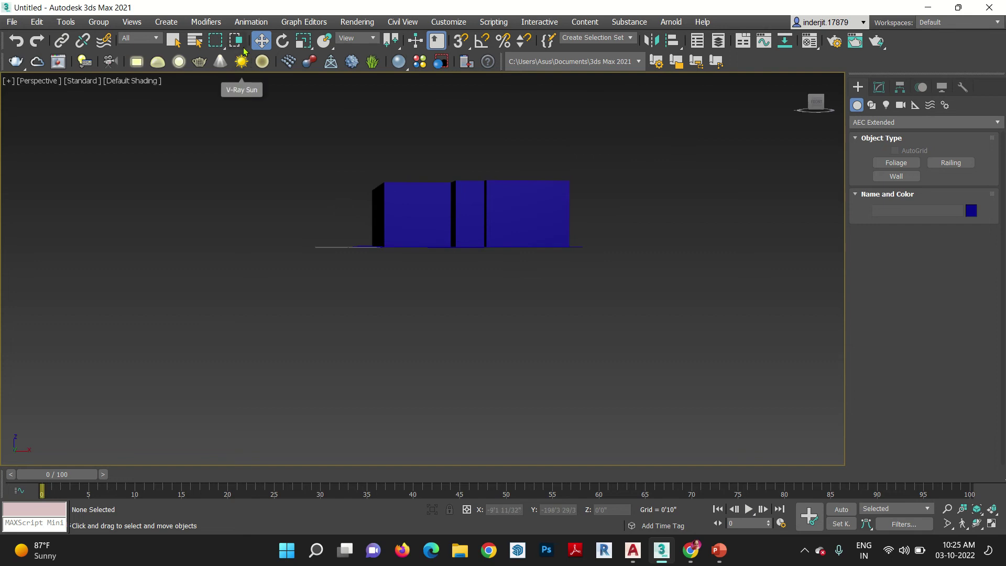
left_click_drag(627, 144, 344, 211)
right_click(340, 178)
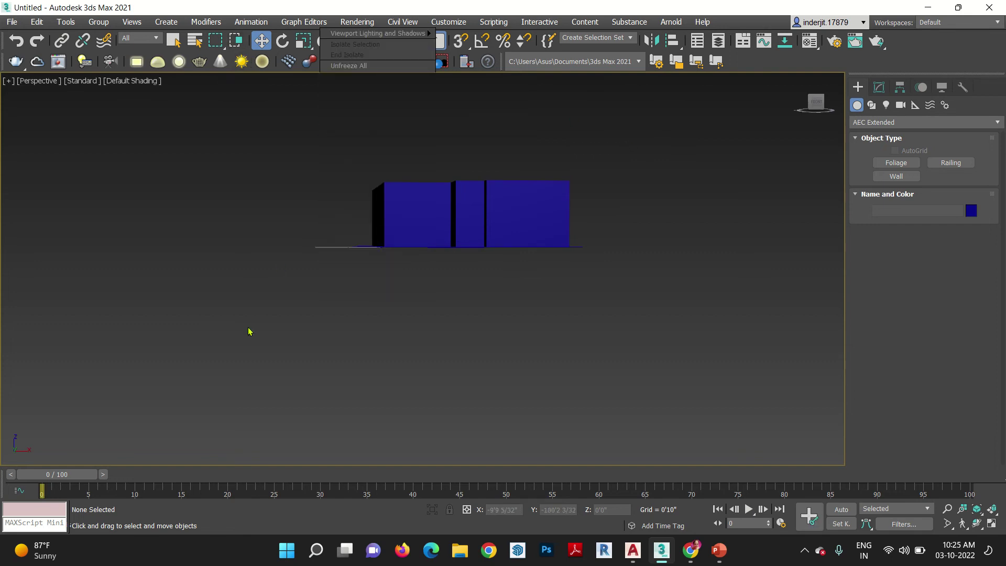
Step: In the Front view, crossing-select all four walls and move them right along X, off the plan
key("f")
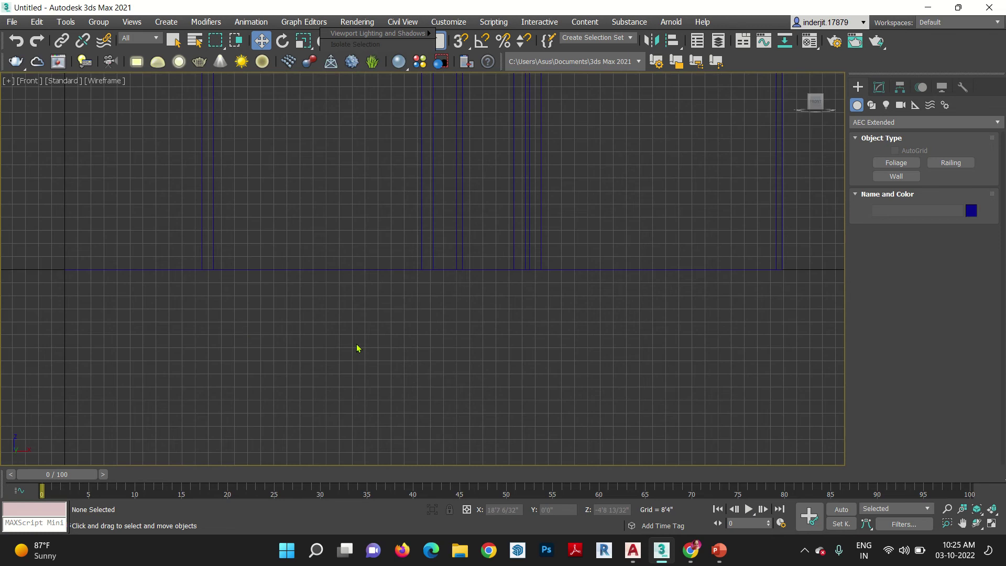
key("g")
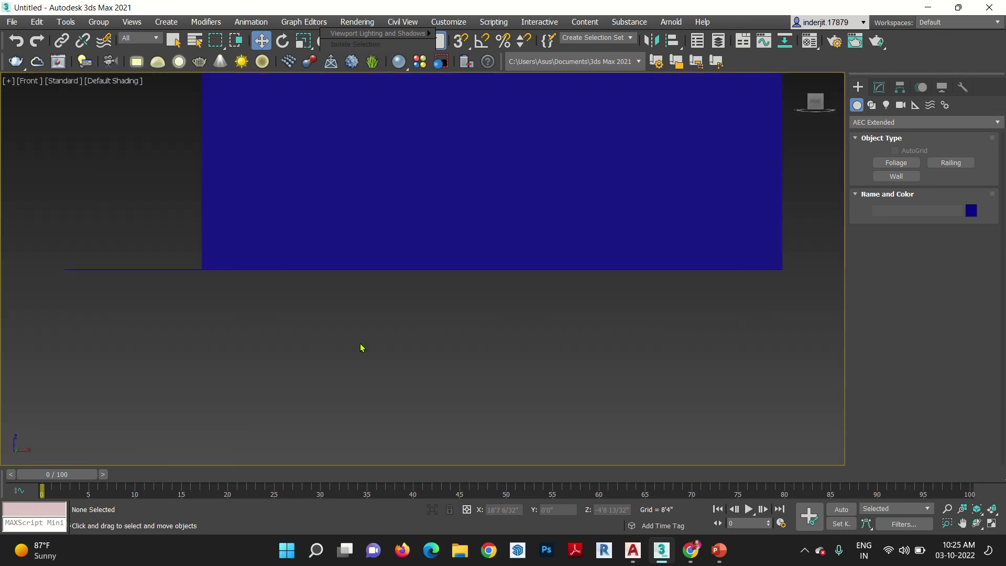
middle_click_drag(666, 328, 420, 407)
scroll(411, 315, "down", 5)
left_click_drag(495, 243, 263, 319)
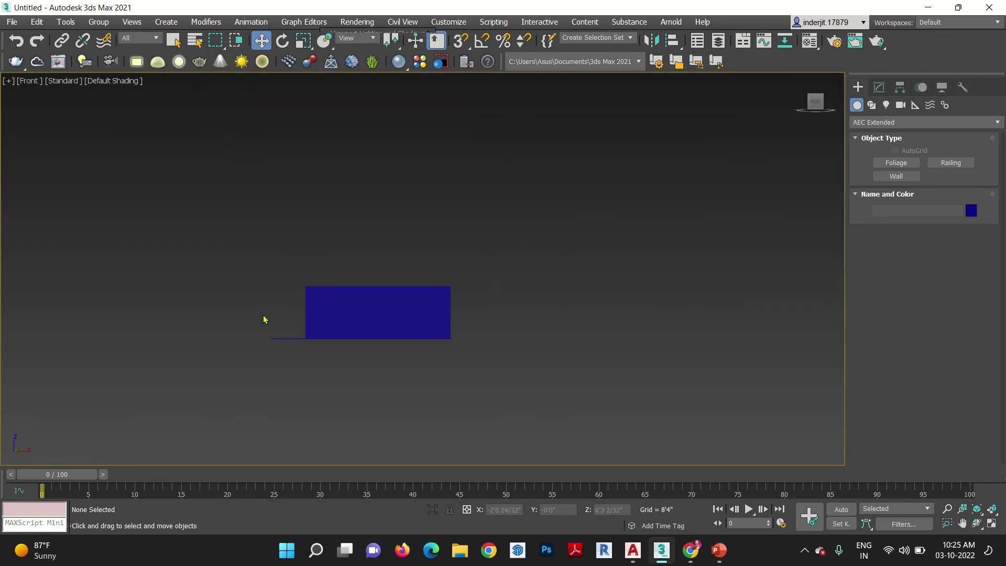
left_click(236, 42)
left_click_drag(531, 237, 215, 305)
left_click_drag(451, 310, 776, 339)
key("p")
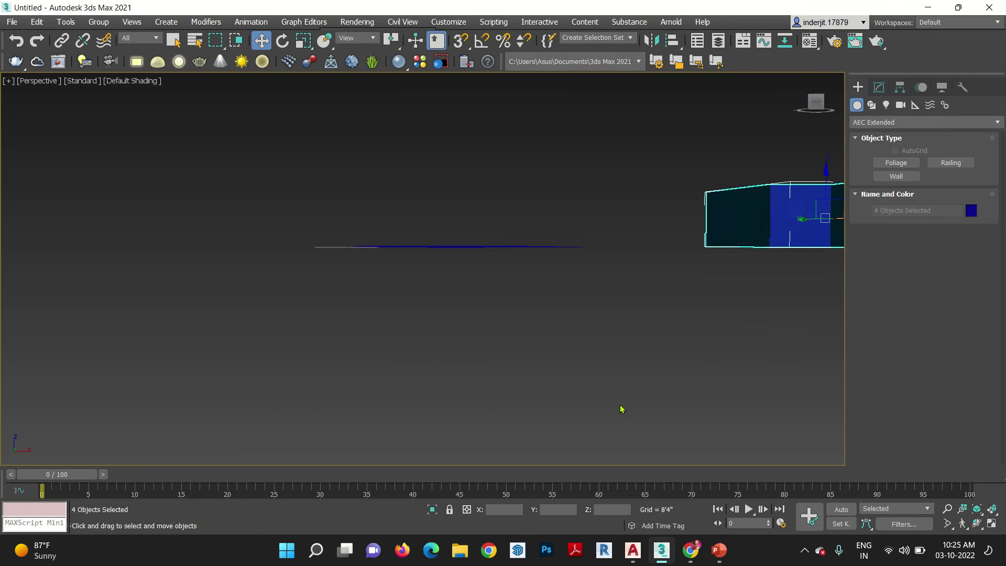
left_click(542, 393)
middle_click_drag(495, 359, 419, 388, "alt")
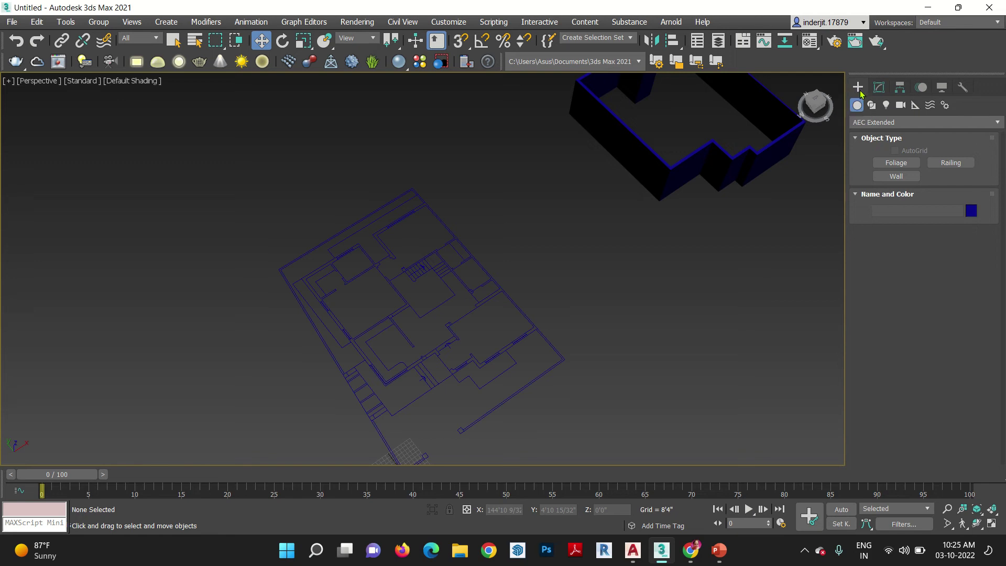
Step: Start a Line spline from Create > Shapes and switch the snap mode to 2.5D
left_click(866, 124)
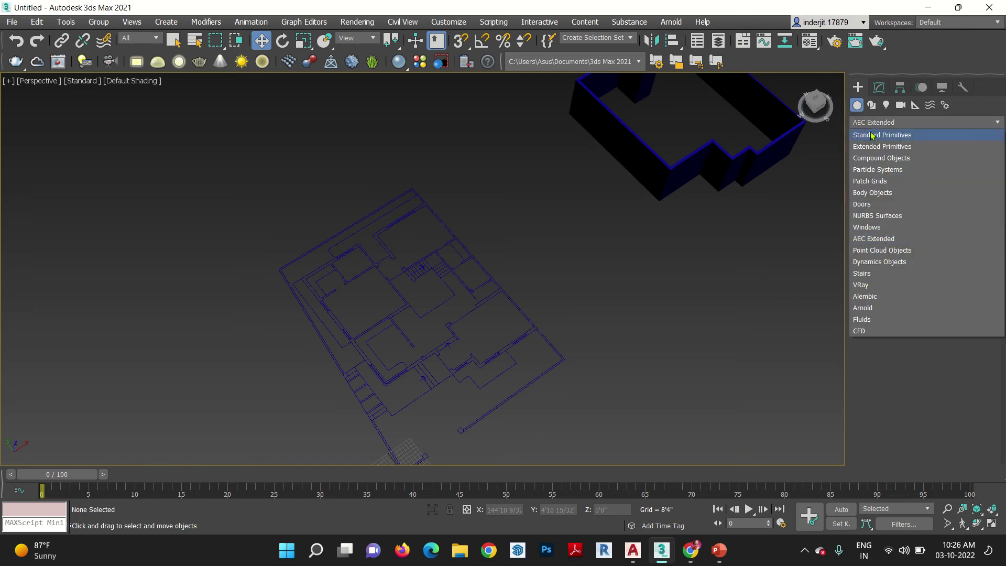
left_click(875, 136)
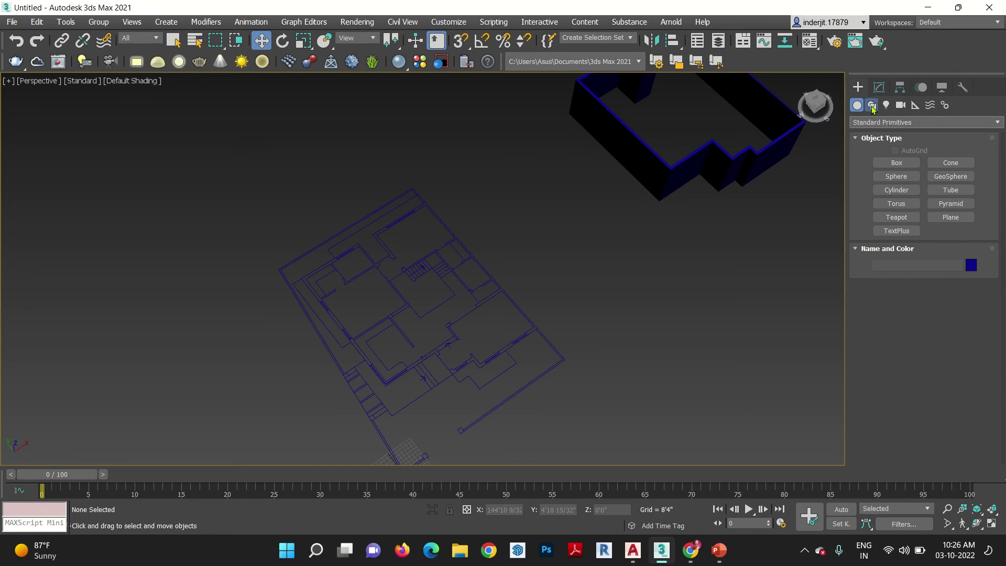
left_click(871, 105)
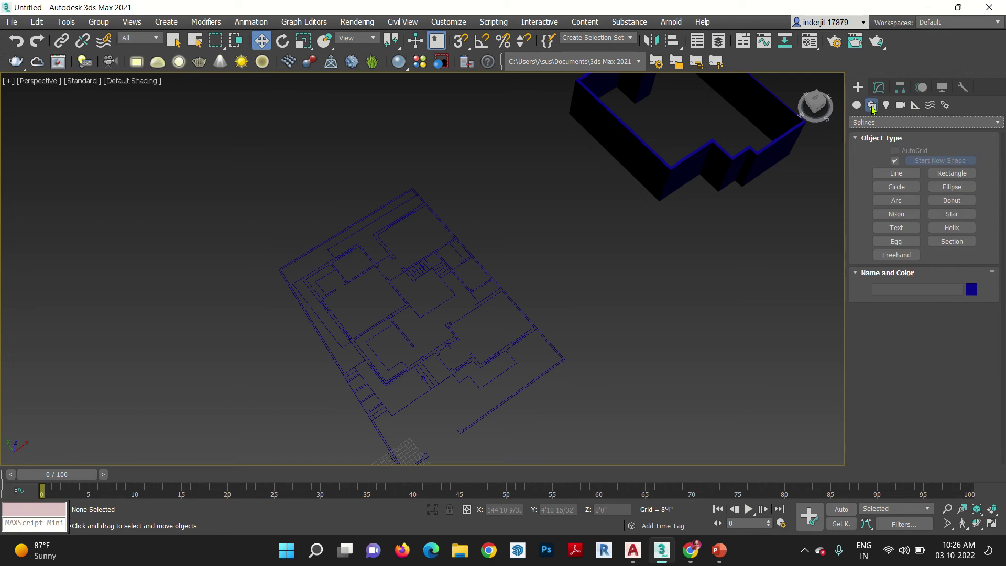
left_click(896, 173)
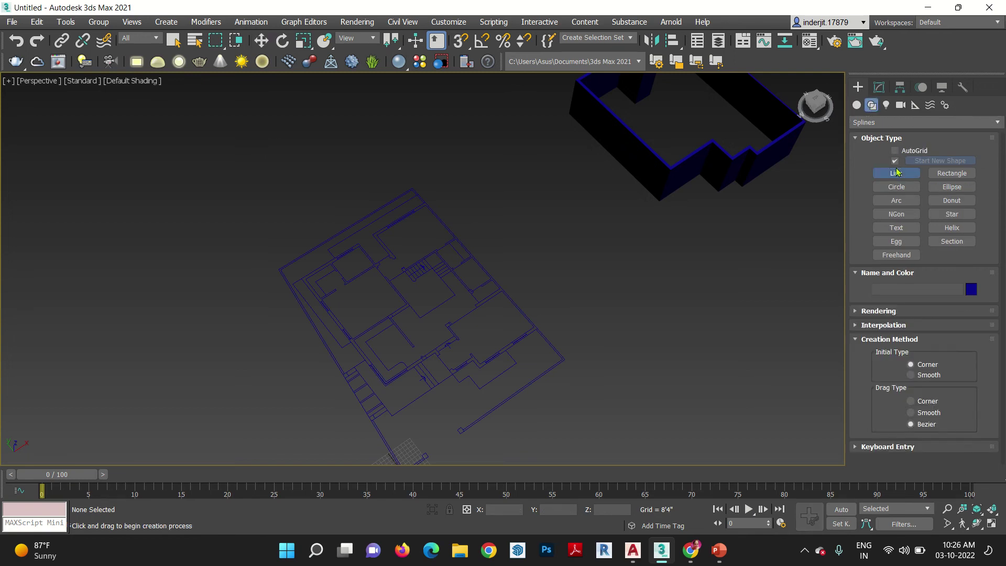
left_click_drag(464, 47, 464, 94)
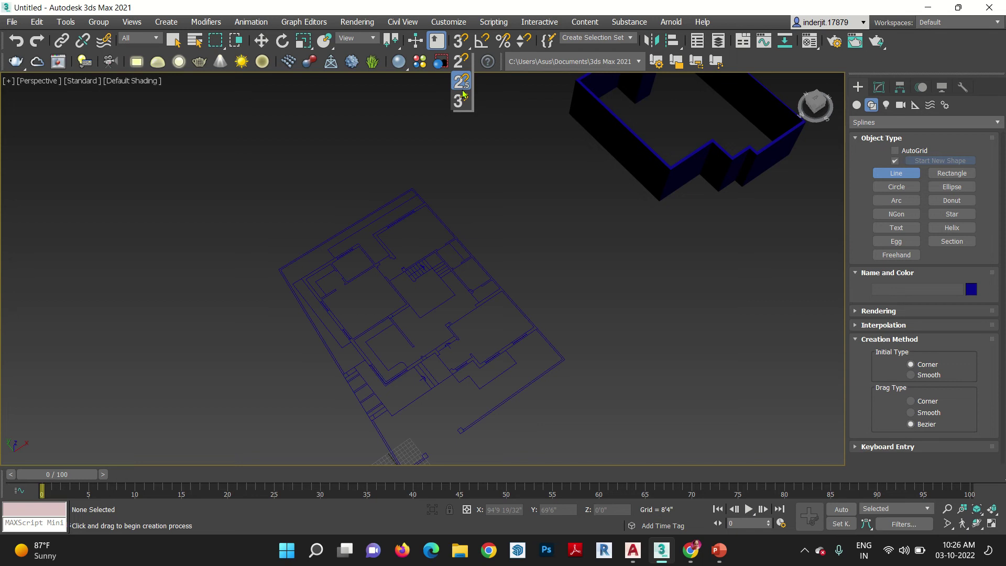
left_click_drag(463, 94, 457, 106)
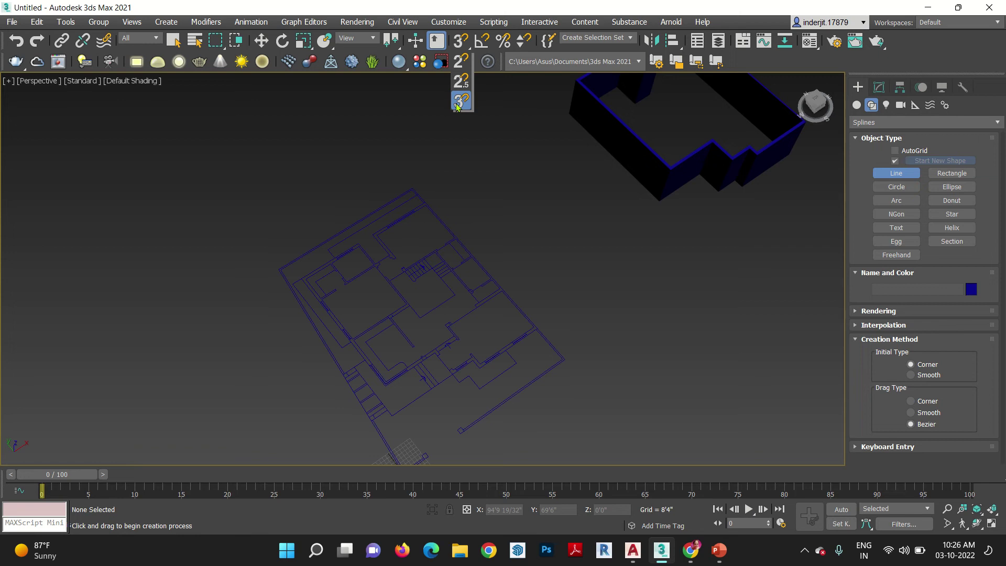
left_click_drag(457, 107, 466, 82)
Step: Place the first corners of the outer wall outline, switching to Top view with the grid hidden
scroll(474, 228, "up", 1)
scroll(322, 262, "up", 6)
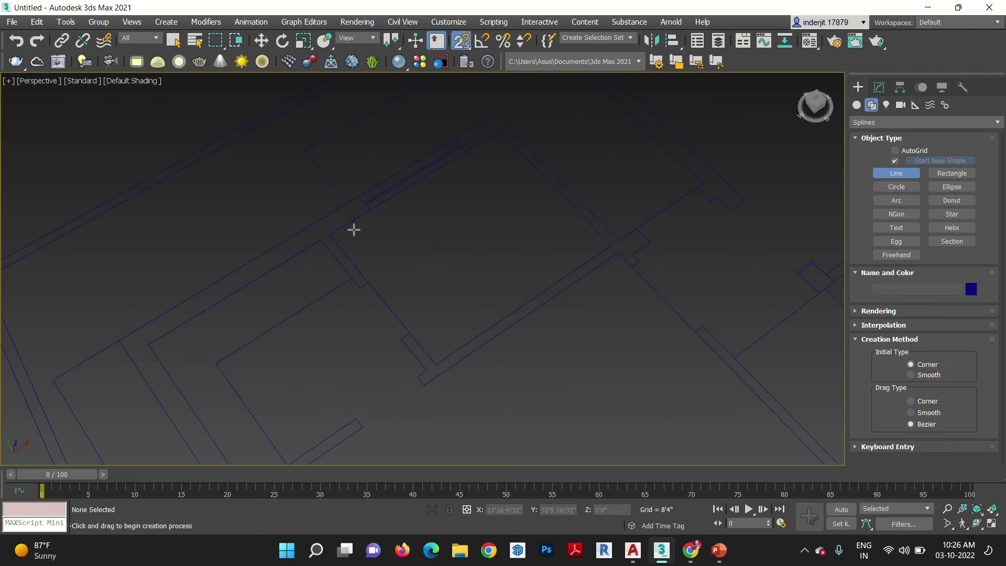
left_click(498, 103)
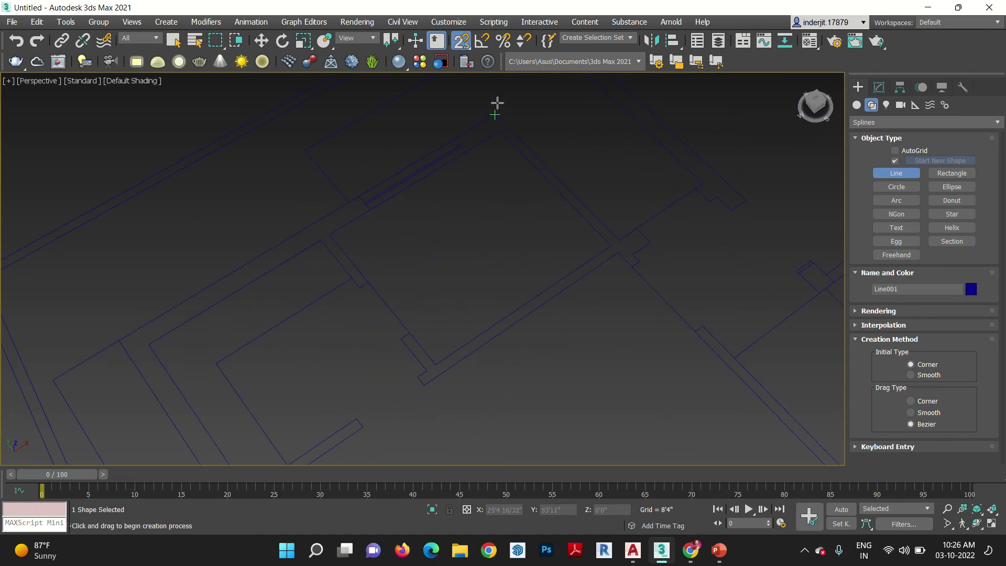
left_click(120, 340)
scroll(168, 105, "down", 6)
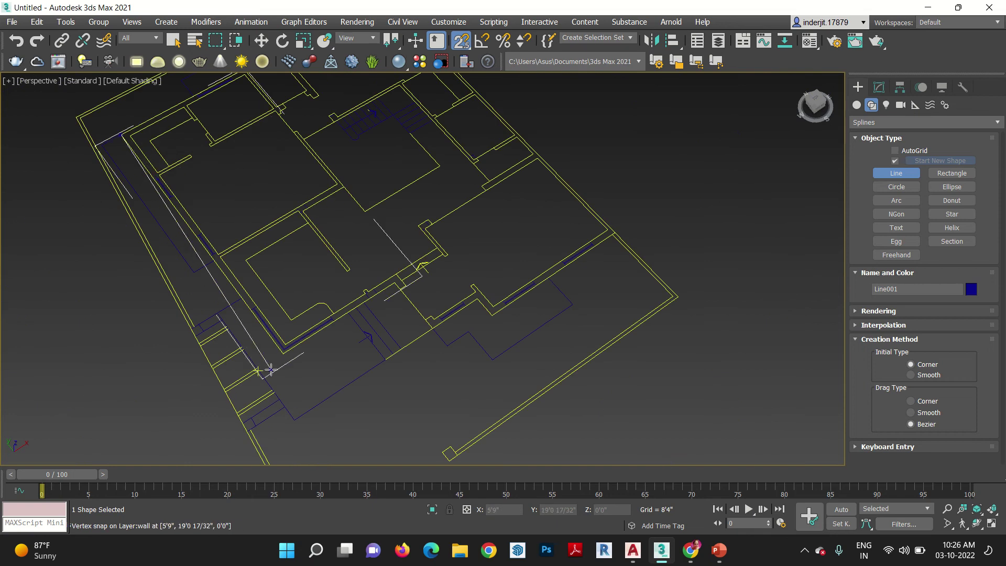
key("t")
key("g")
scroll(322, 255, "up", 4)
left_click(367, 396)
left_click(523, 396)
Step: Trace the remaining outer-wall corners, including the step and top notch, and close the spline
middle_click_drag(478, 376, 403, 198)
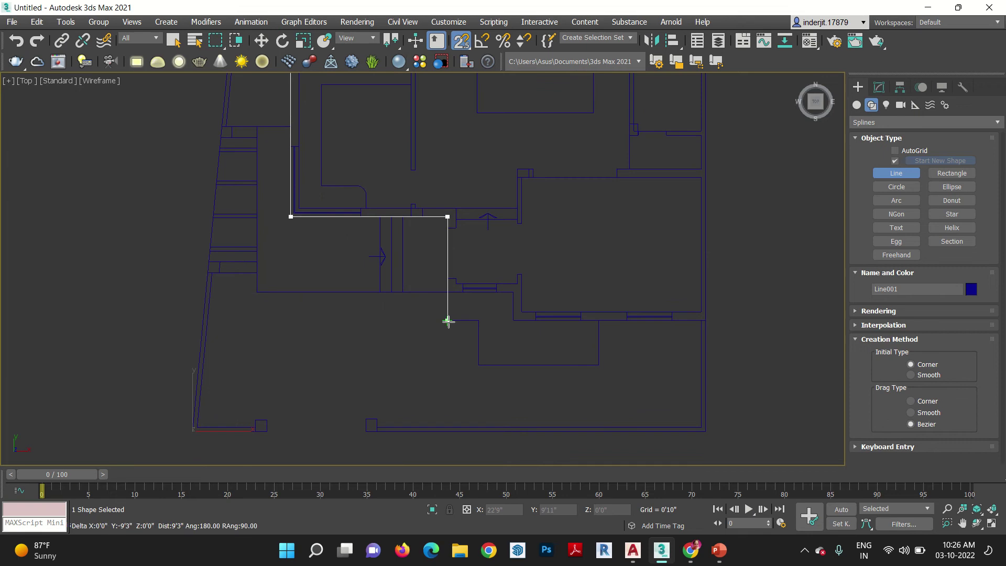
left_click(447, 292)
left_click(514, 292)
left_click(514, 320)
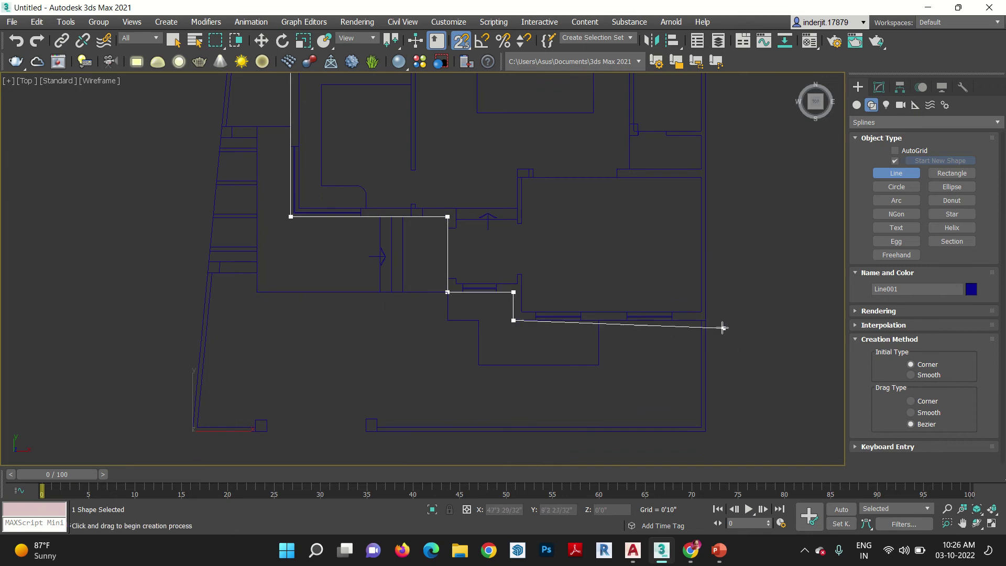
left_click(706, 320)
middle_click_drag(706, 320, 719, 366)
left_click(670, 186)
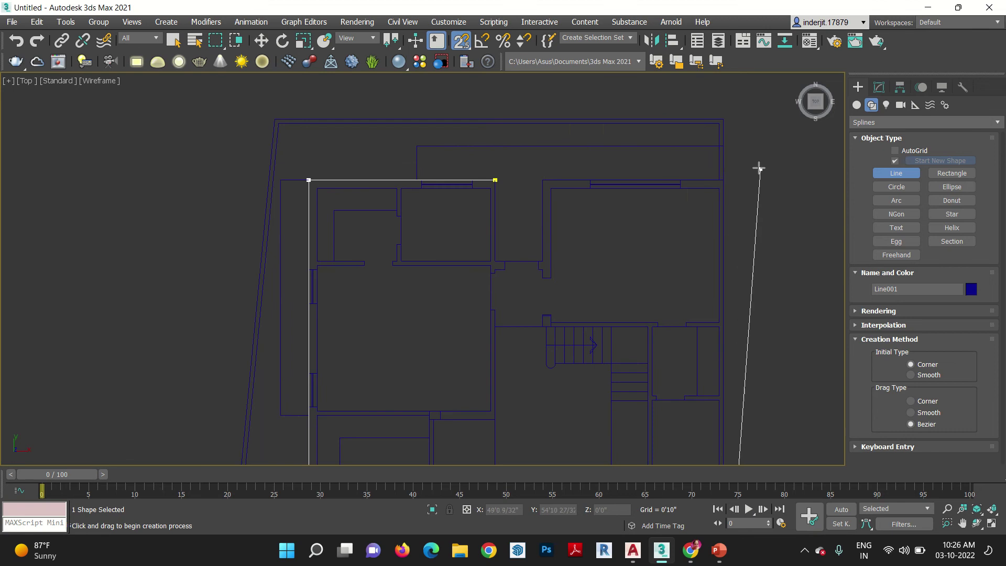
left_click(724, 180)
left_click(543, 180)
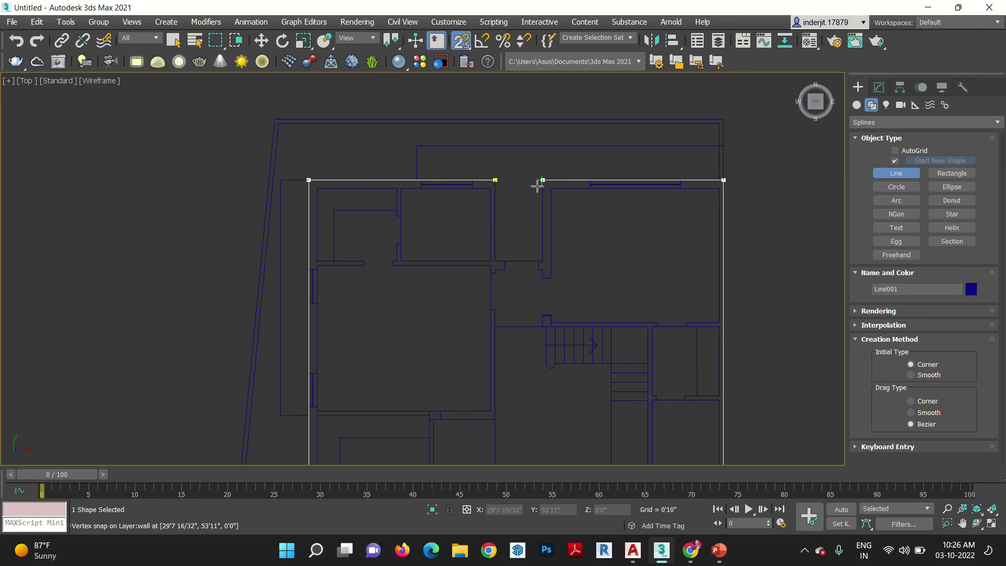
left_click(543, 261)
left_click(495, 261)
left_click(495, 180)
left_click(485, 283)
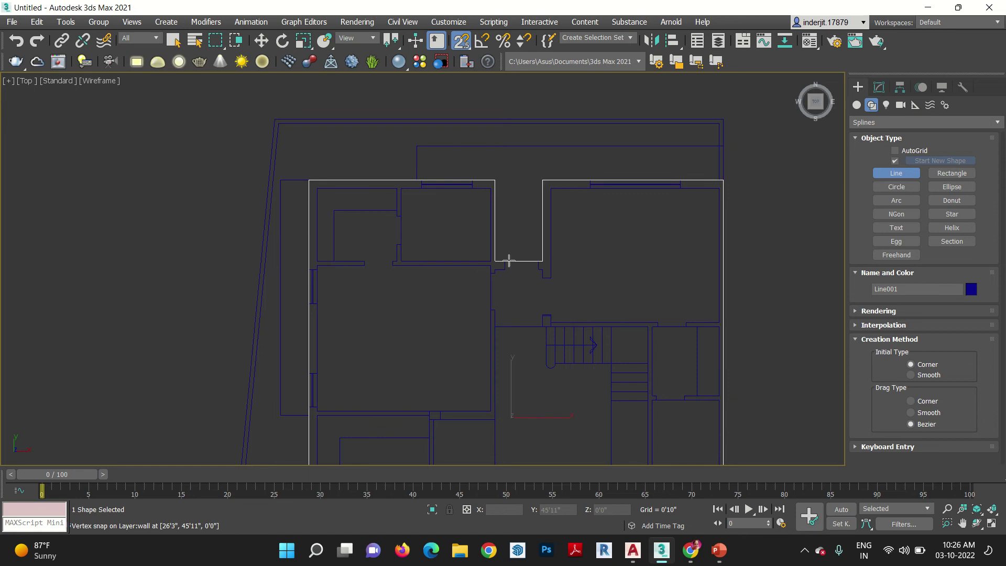
right_click(658, 186)
Step: Select Line001 at Spline sub-object level and apply a 9" Outline for the wall thickness
left_click(880, 88)
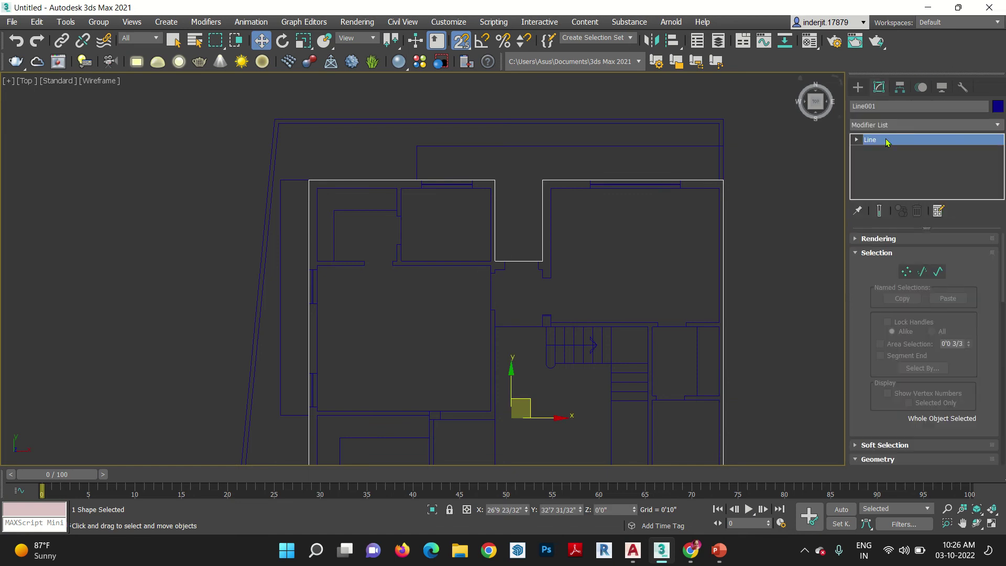
left_click(938, 271)
left_click(578, 180)
scroll(941, 402, "down", 5)
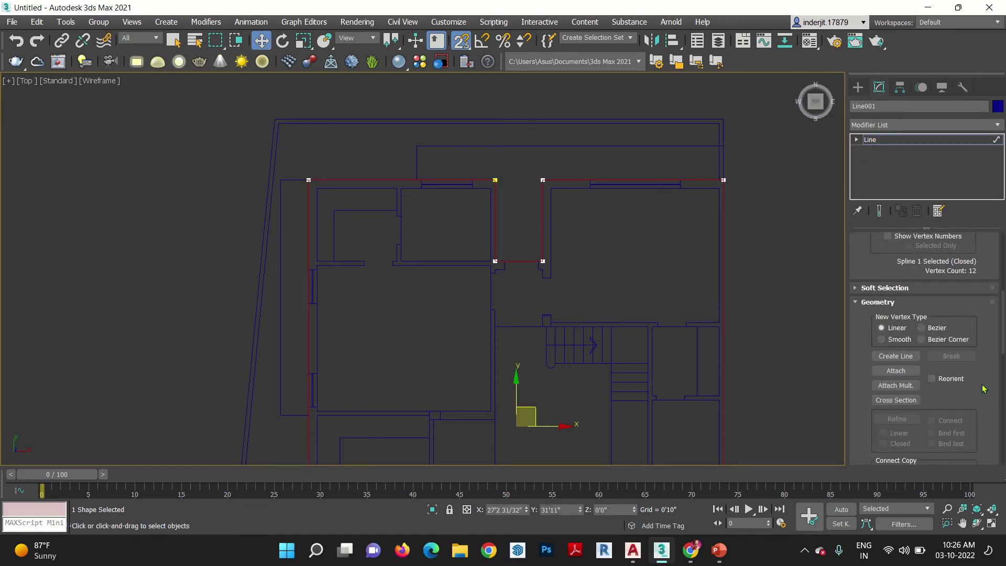
scroll(988, 399, "down", 3)
scroll(985, 399, "down", 10)
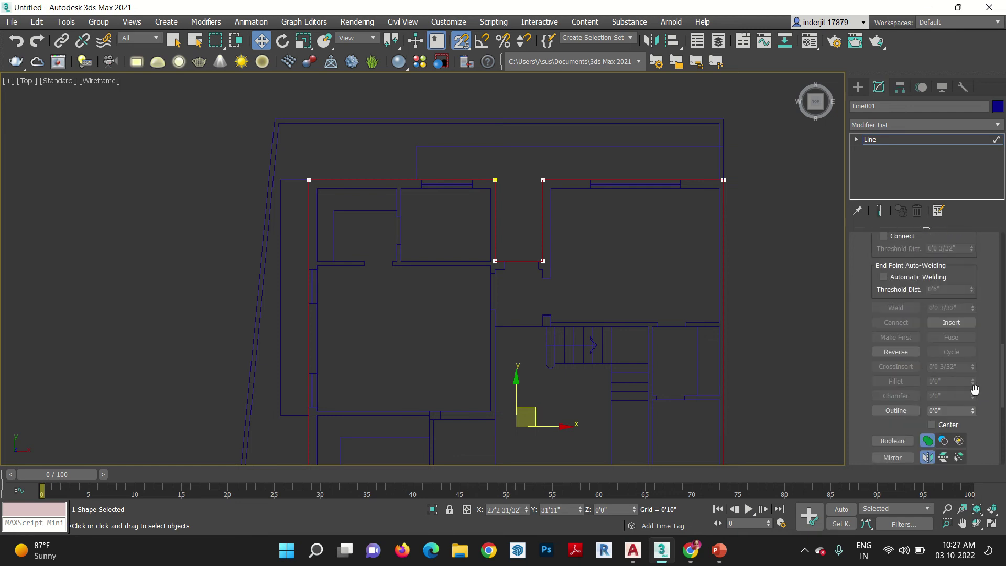
scroll(977, 395, "down", 5)
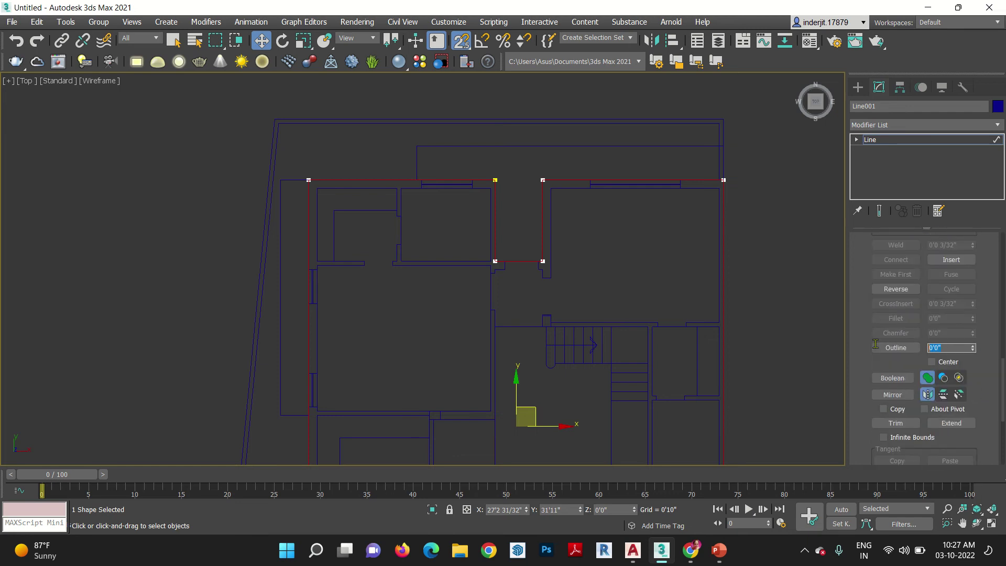
left_click(951, 347)
scroll(951, 347, "down", 1)
type("9")
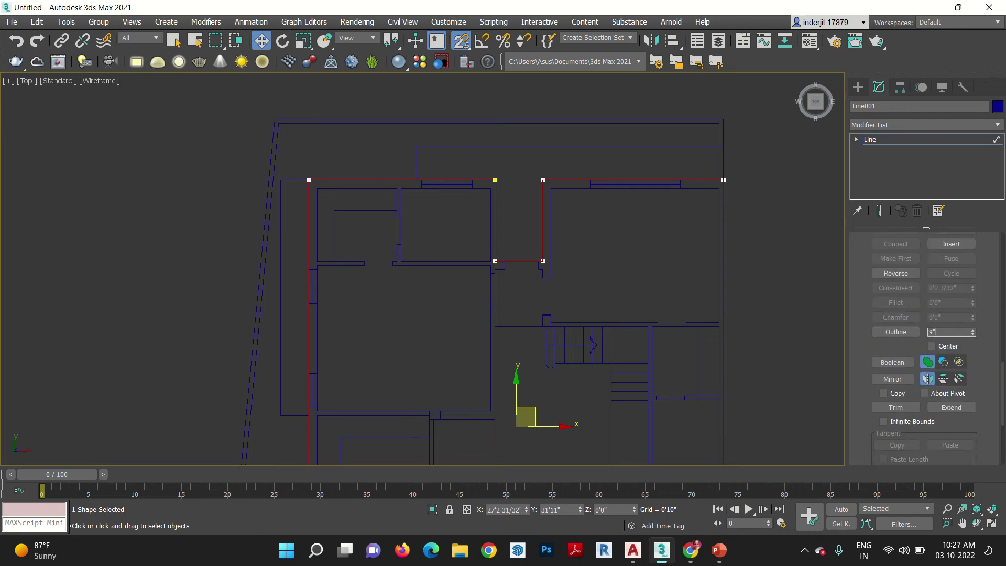
left_click(908, 333)
left_click(909, 332)
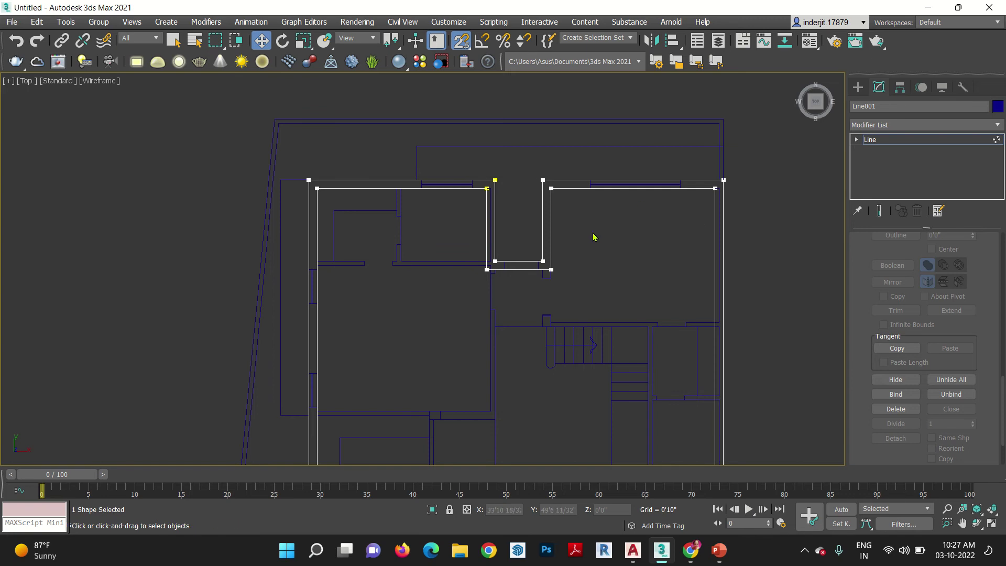
Step: Select the outline's lower-right corner vertex and snap it onto the vertical plan line
scroll(661, 178, "up", 5)
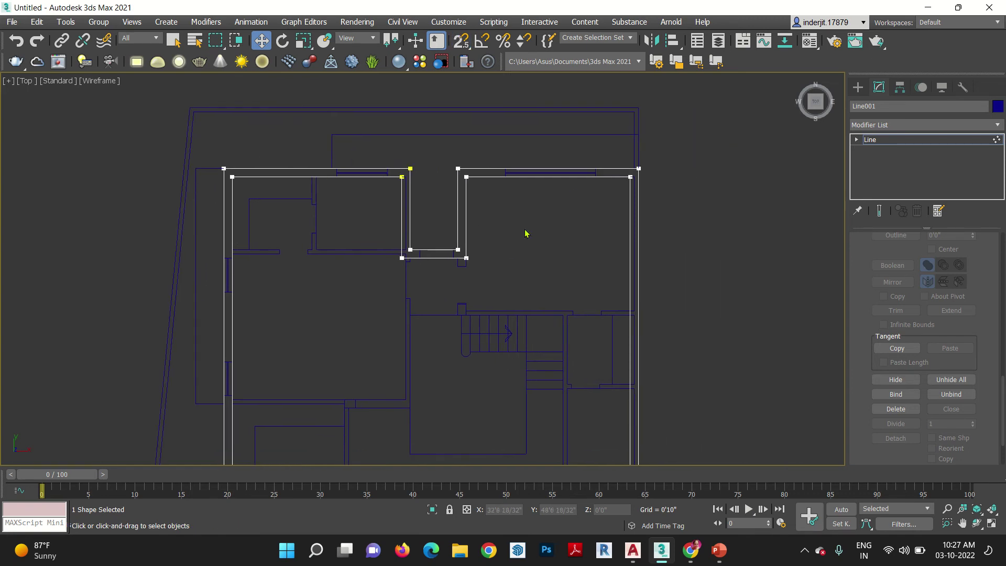
scroll(661, 178, "up", 3)
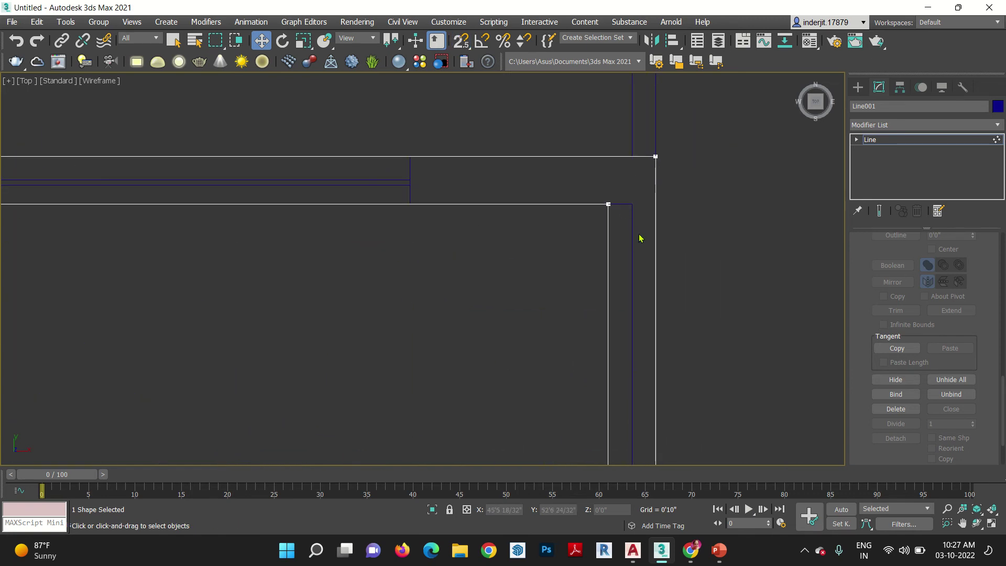
left_click_drag(597, 212, 666, 147)
scroll(628, 168, "down", 7)
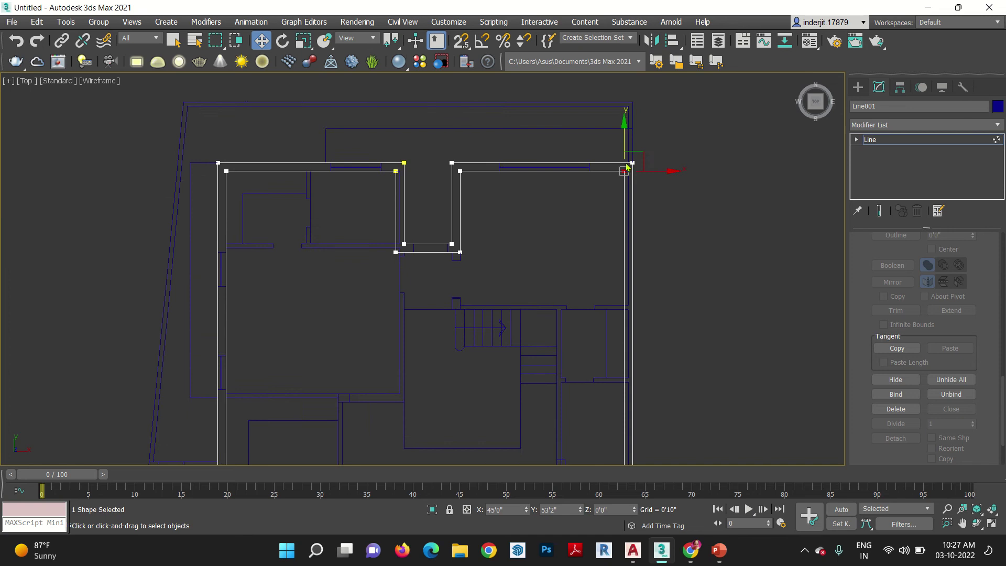
middle_click_drag(631, 377, 634, 296)
scroll(635, 309, "up", 6)
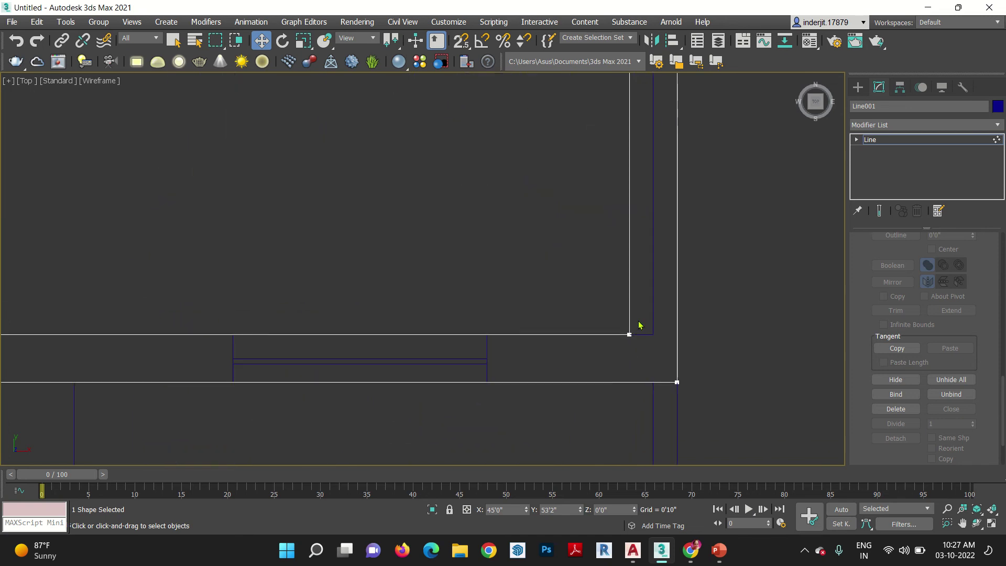
left_click_drag(639, 317, 613, 371)
scroll(608, 336, "up", 2)
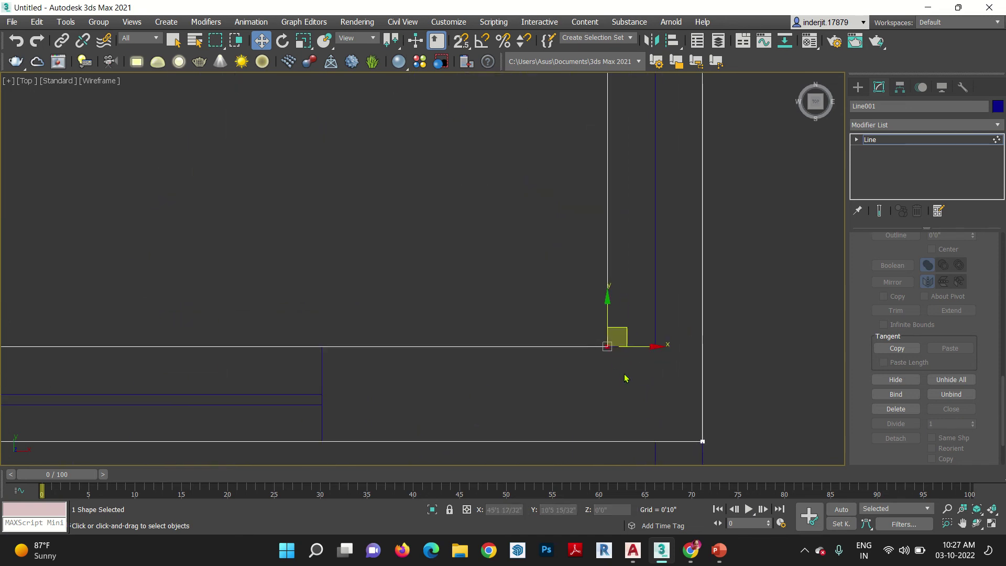
key("s")
left_click_drag(608, 348, 681, 354)
Step: Select the inner corner vertex beside the top recess, then return to the Line object level
scroll(681, 354, "down", 5)
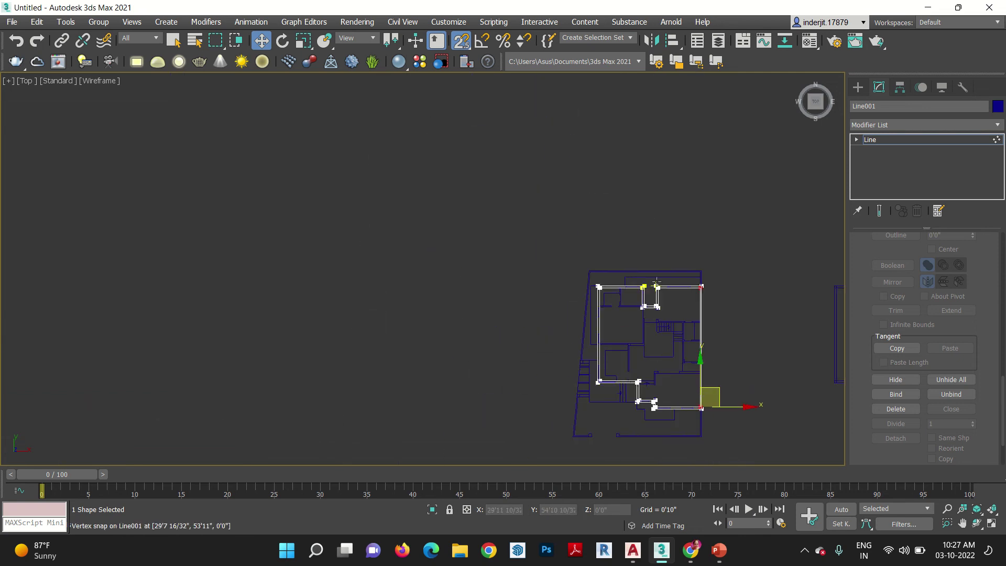
scroll(649, 350, "up", 3)
scroll(623, 362, "up", 2)
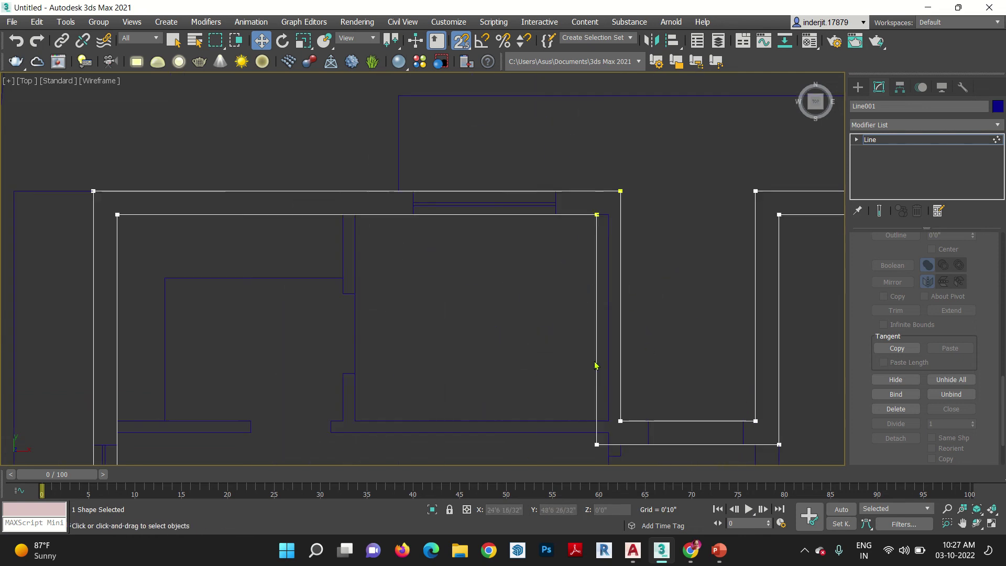
left_click_drag(605, 201, 564, 452)
left_click(596, 215)
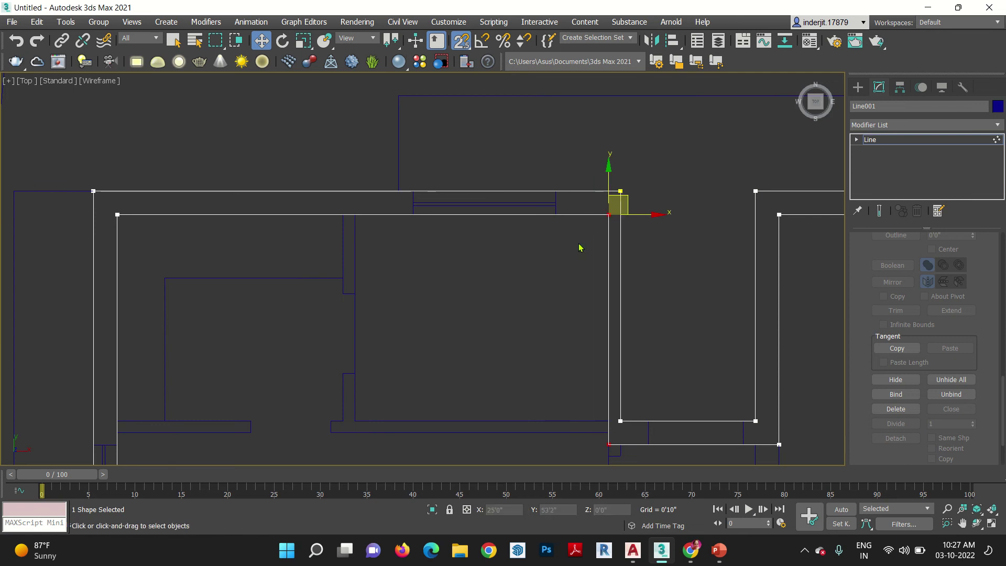
scroll(566, 258, "down", 4)
left_click(866, 139)
left_click(880, 125)
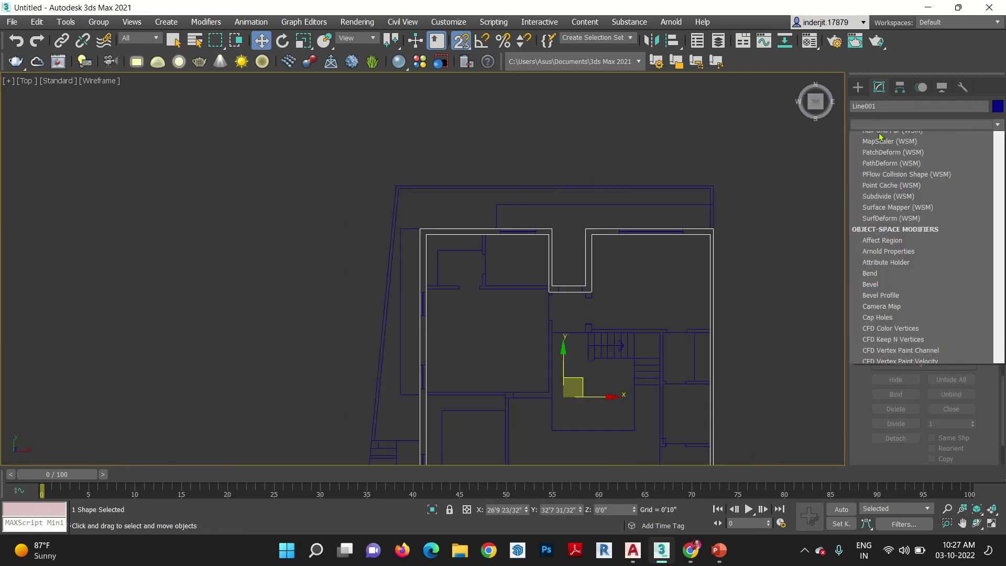
Step: Add an Extrude modifier to Line001 with an Amount of 13'6"
key("e")
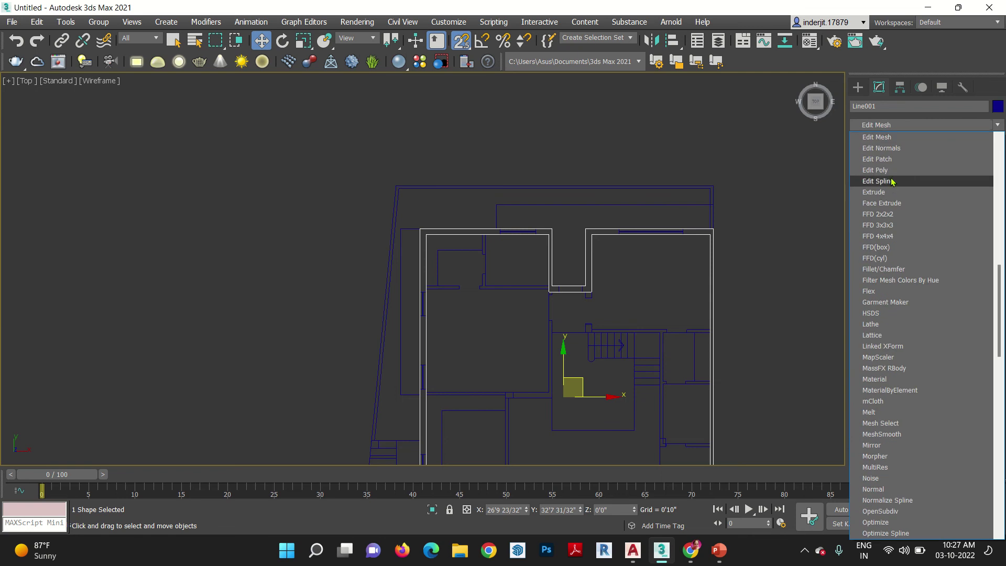
left_click(884, 192)
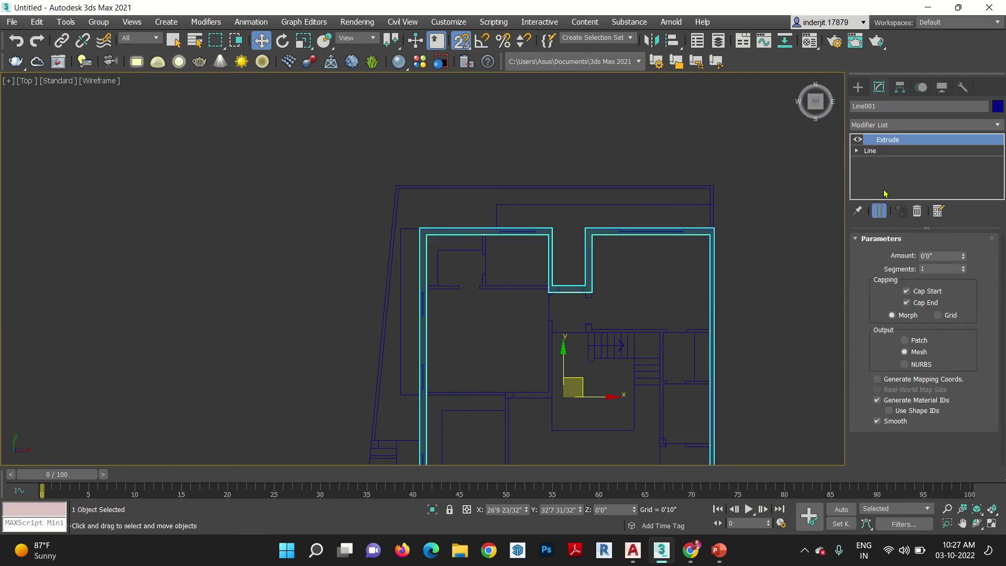
left_click(943, 255)
key("Return")
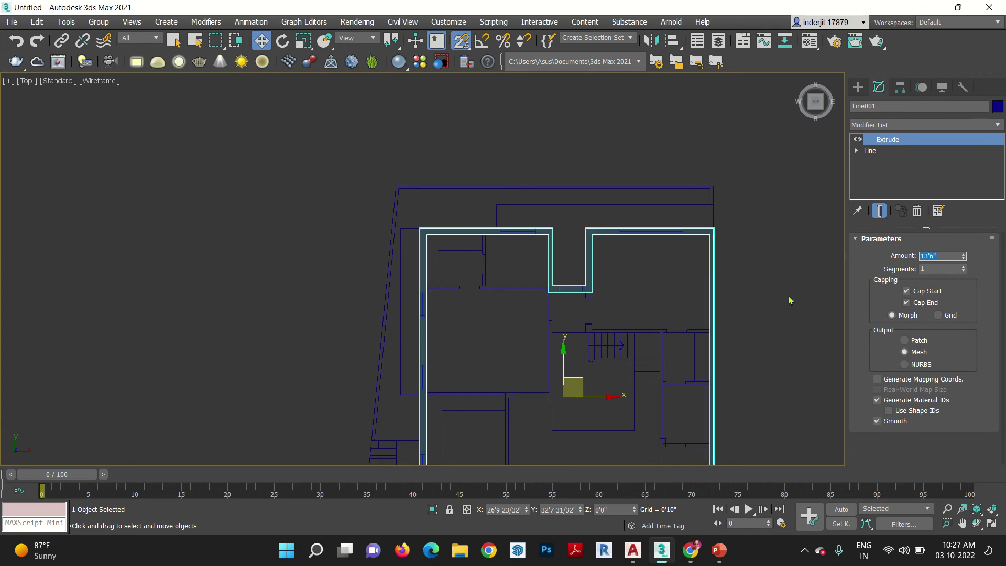
Step: Orbit and zoom the Perspective view around the 13'6" extruded walls and the separate wall group
key("p")
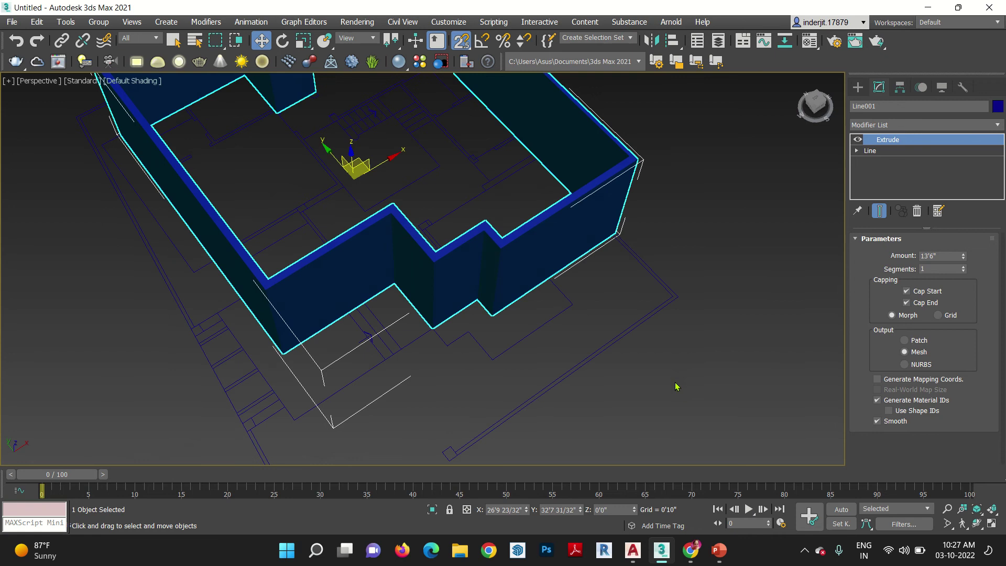
mouse_move(676, 375)
middle_mouse_down("alt")
mouse_move(629, 375)
mouse_move(696, 358)
middle_mouse_up("alt")
middle_click_drag(535, 308, 524, 371, "alt")
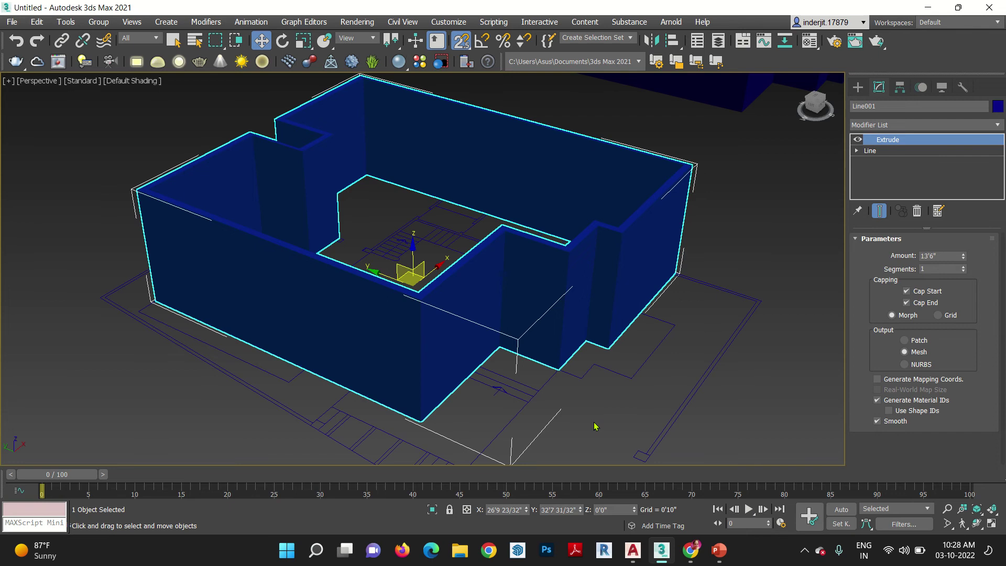
mouse_move(573, 393)
middle_mouse_down("alt")
mouse_move(528, 393)
mouse_move(536, 406)
middle_mouse_up("alt")
scroll(502, 372, "down", 10)
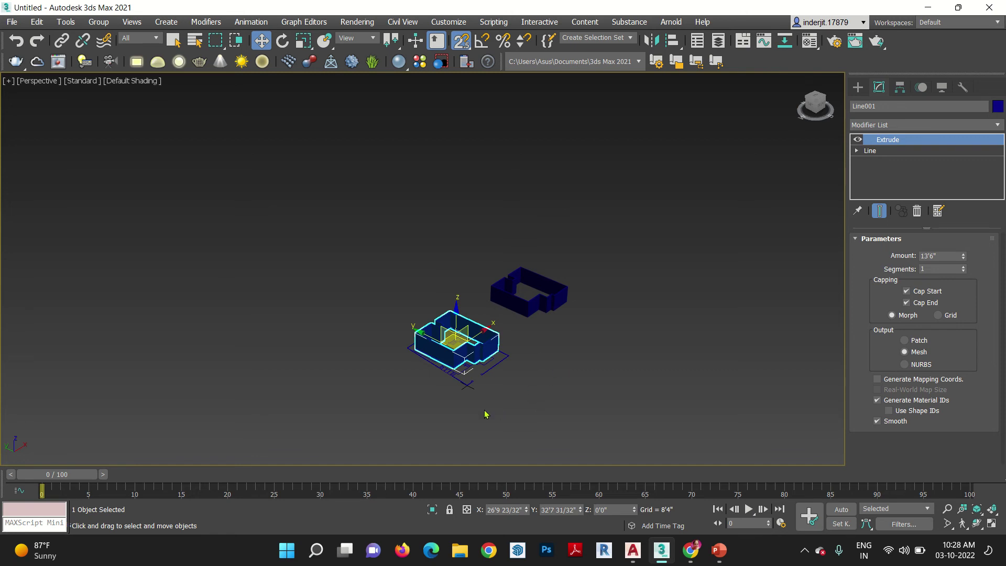
middle_click_drag(474, 411, 336, 406, "alt")
key("z")
scroll(393, 379, "down", 5)
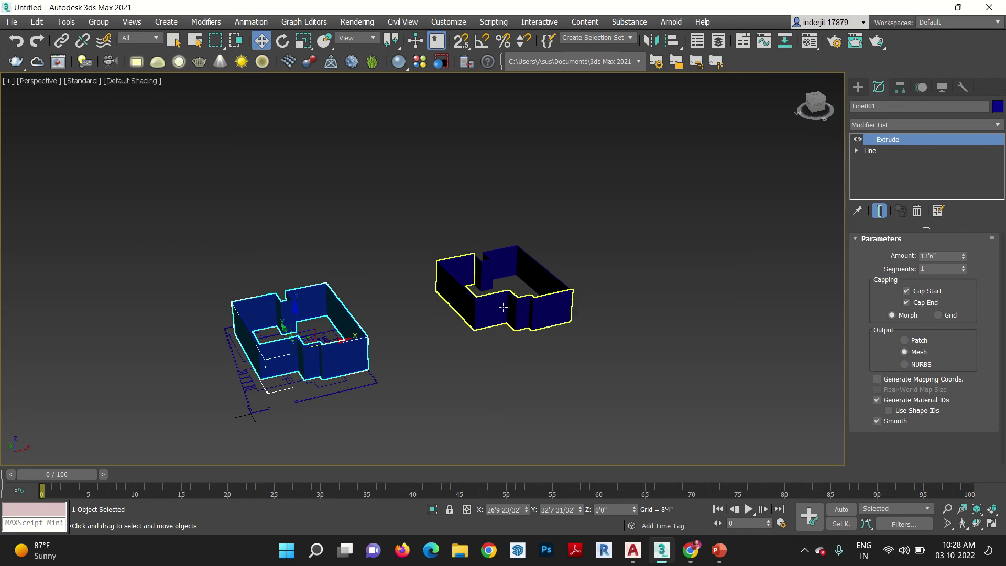
scroll(503, 307, "up", 5)
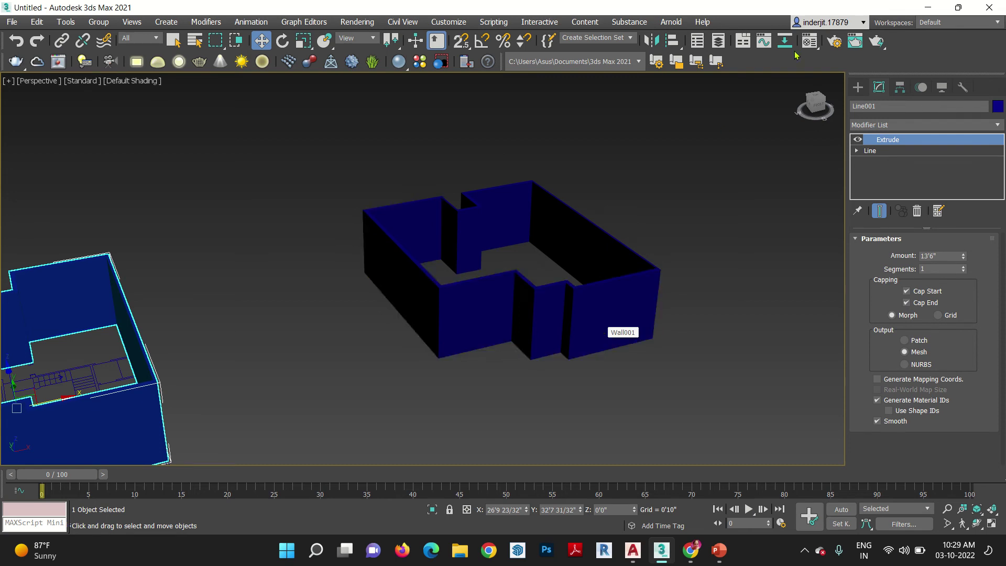
Step: Start a Pivot door from Create > Geometry > Doors
left_click(853, 90)
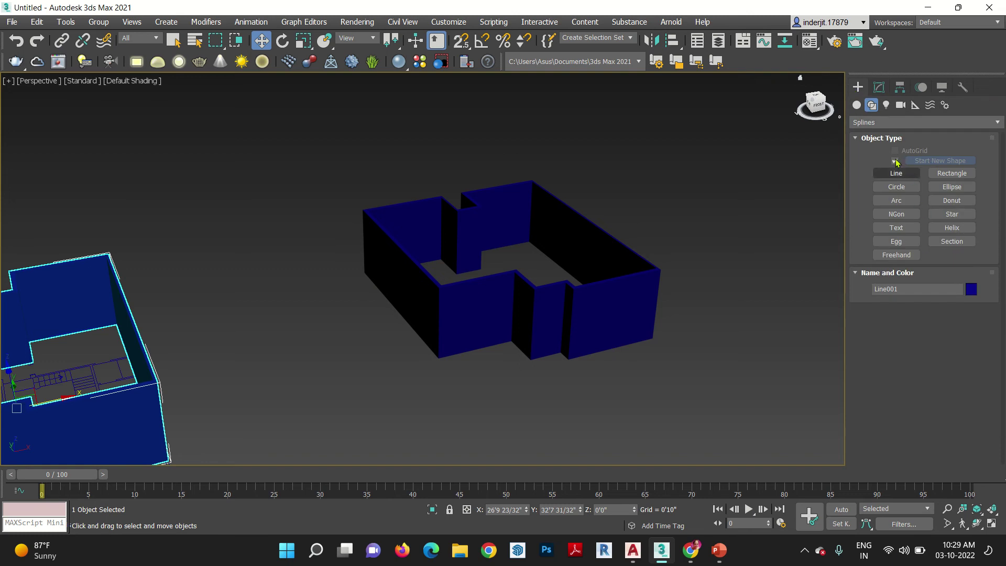
left_click(856, 105)
left_click(866, 123)
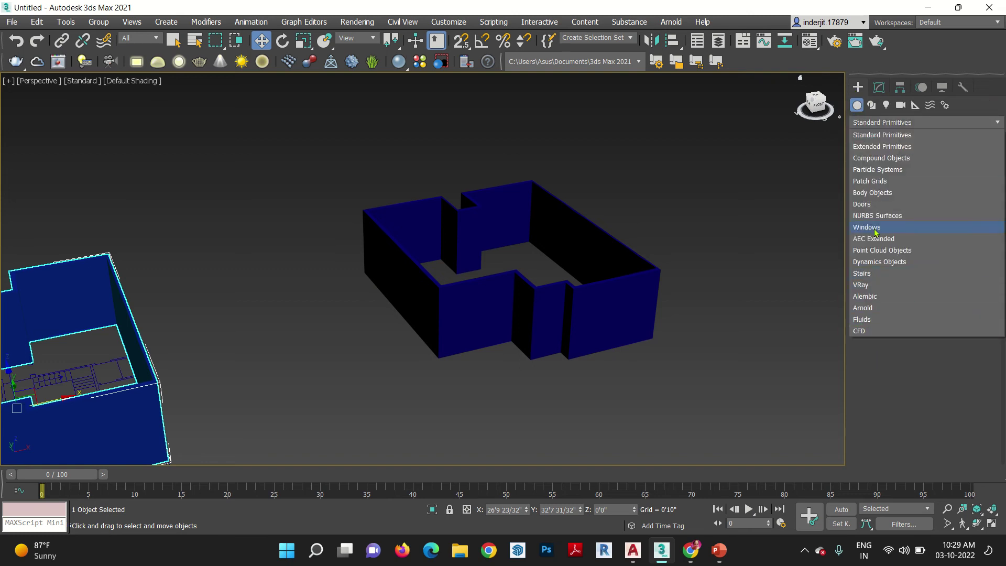
left_click(862, 204)
left_click(896, 162)
Step: In Top view, draw the door about 5'9 25/32" wide across the lower wall and set its depth
scroll(607, 376, "up", 10)
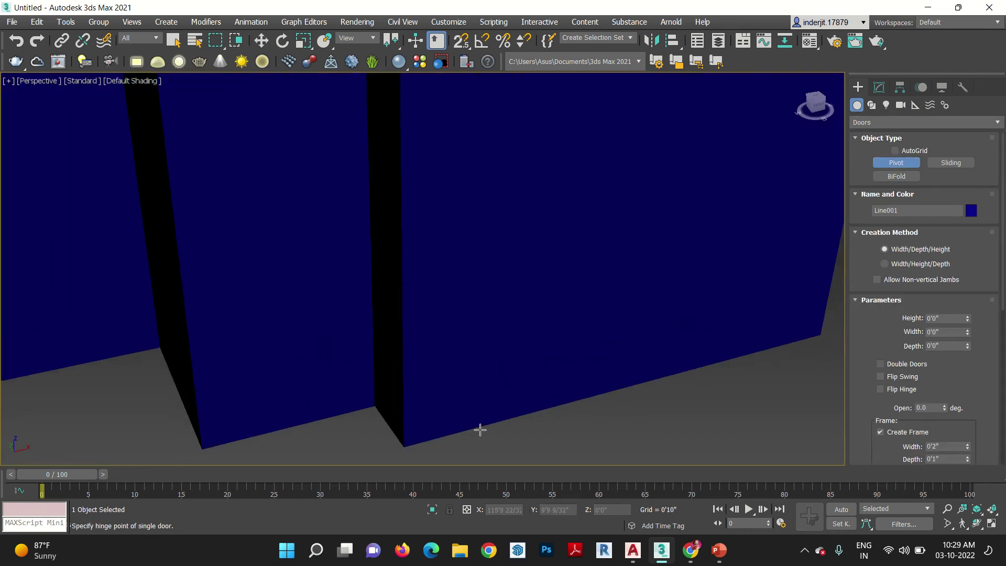
key("t")
scroll(398, 294, "down", 1)
scroll(331, 357, "up", 5)
scroll(516, 407, "down", 4)
scroll(442, 360, "up", 7)
middle_click_drag(414, 346, 388, 366)
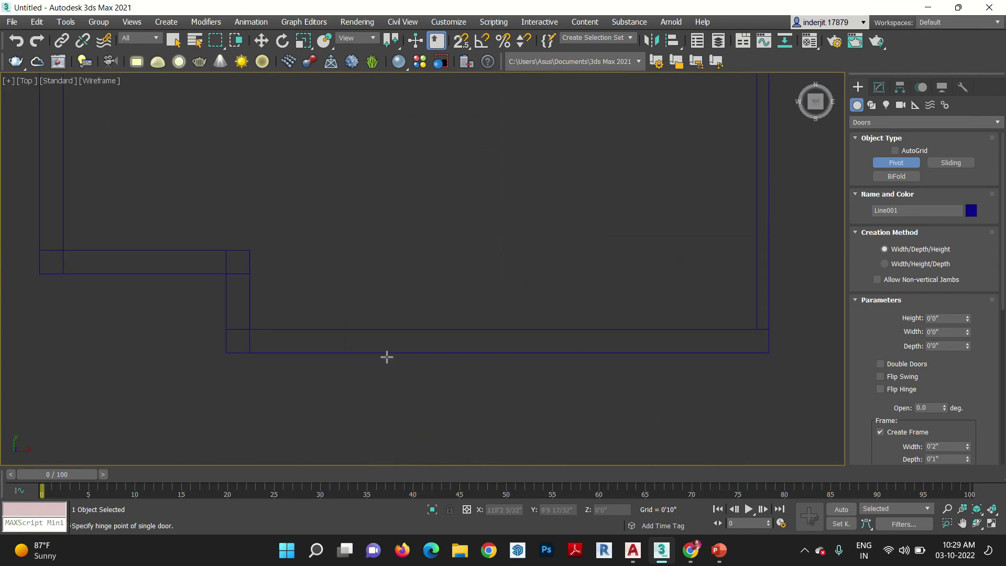
mouse_move(386, 356)
left_mouse_down()
mouse_move(539, 337)
mouse_move(589, 355)
mouse_move(570, 355)
left_mouse_up()
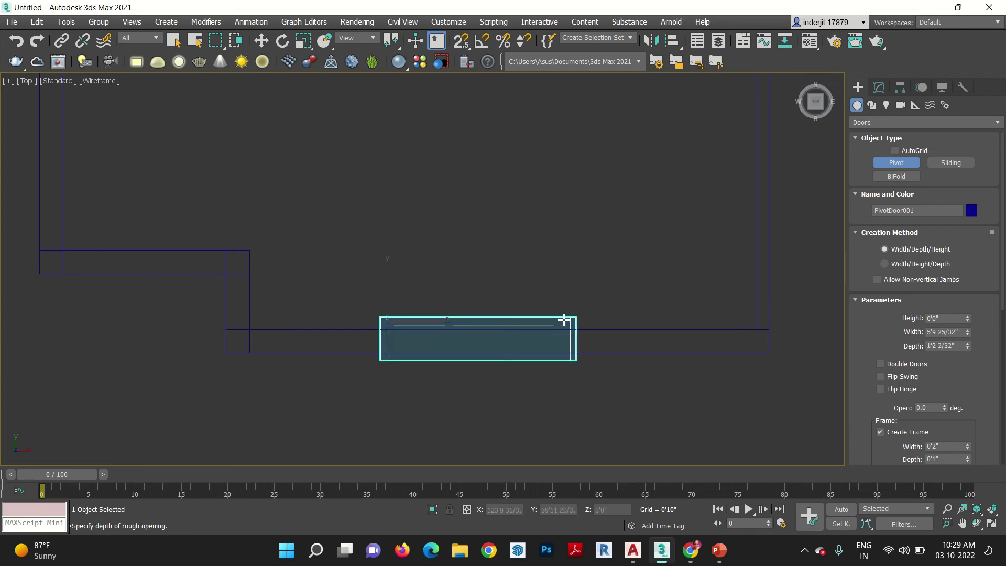
left_click(565, 320)
Step: Finish the door and set its depth to 1'0 12/32" and height to 11'8 14/32"
left_click(589, 226)
right_click(590, 225)
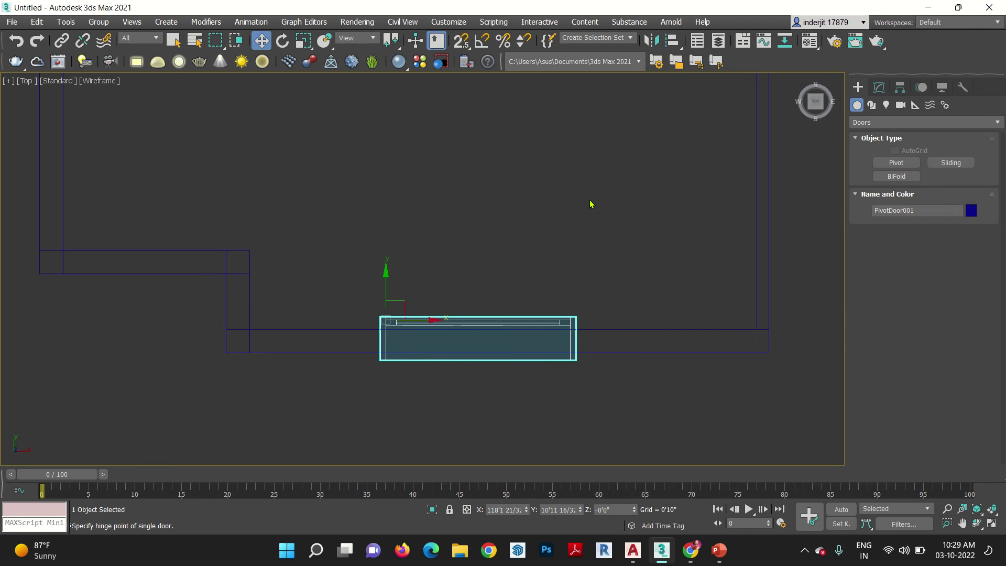
key("p")
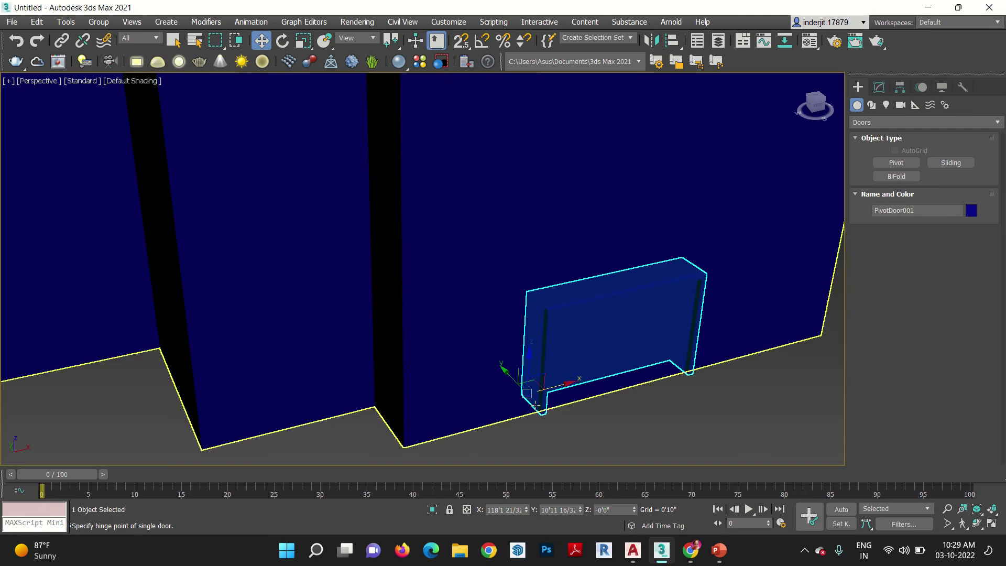
middle_click_drag(501, 367, 360, 366)
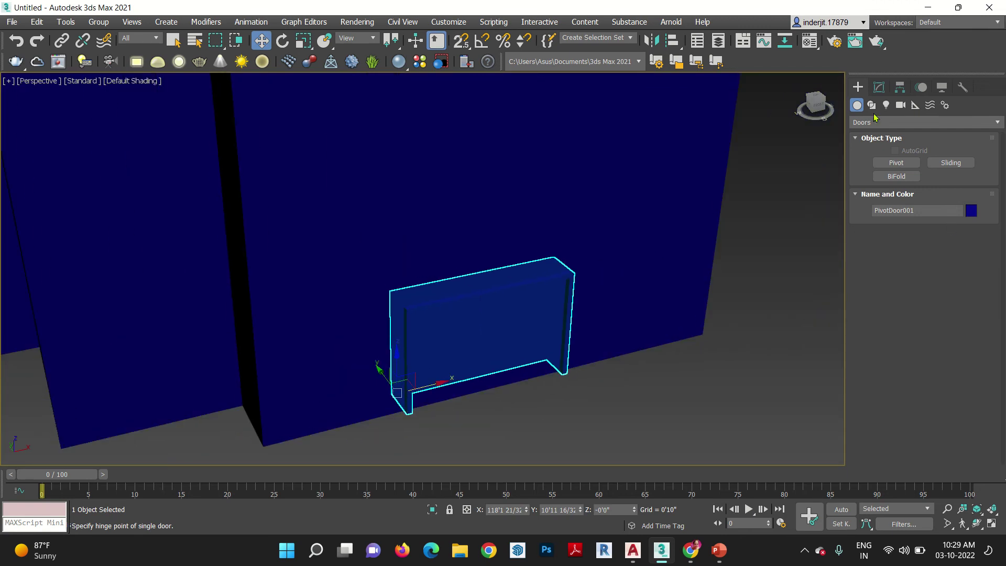
left_click(879, 87)
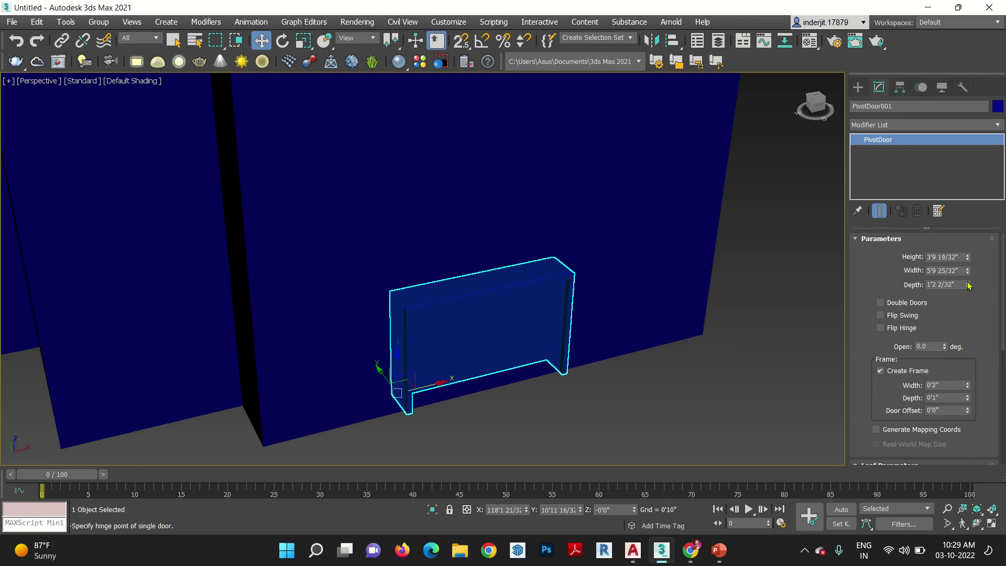
left_click_drag(969, 285, 969, 296)
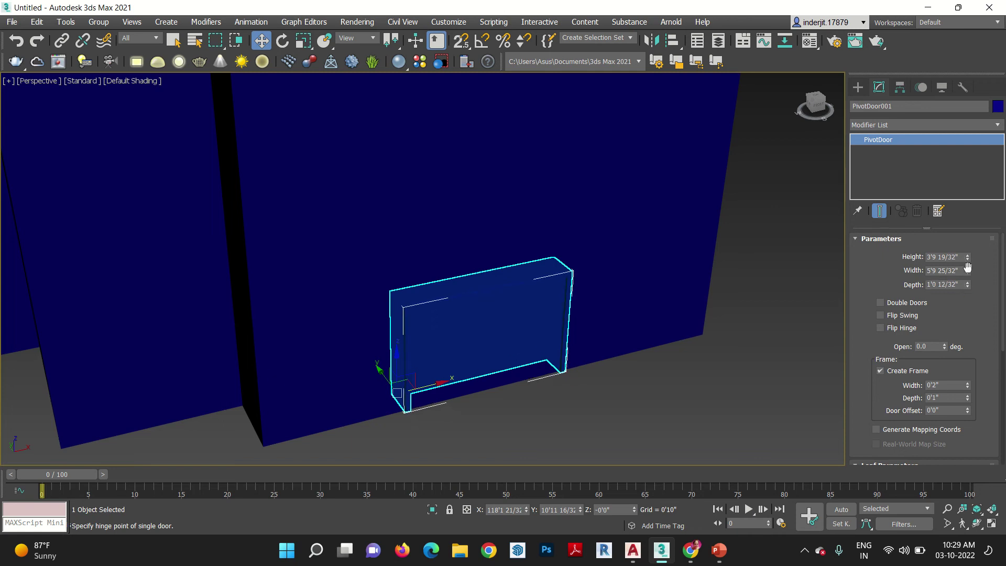
left_click_drag(967, 256, 956, 147)
scroll(561, 376, "down", 8)
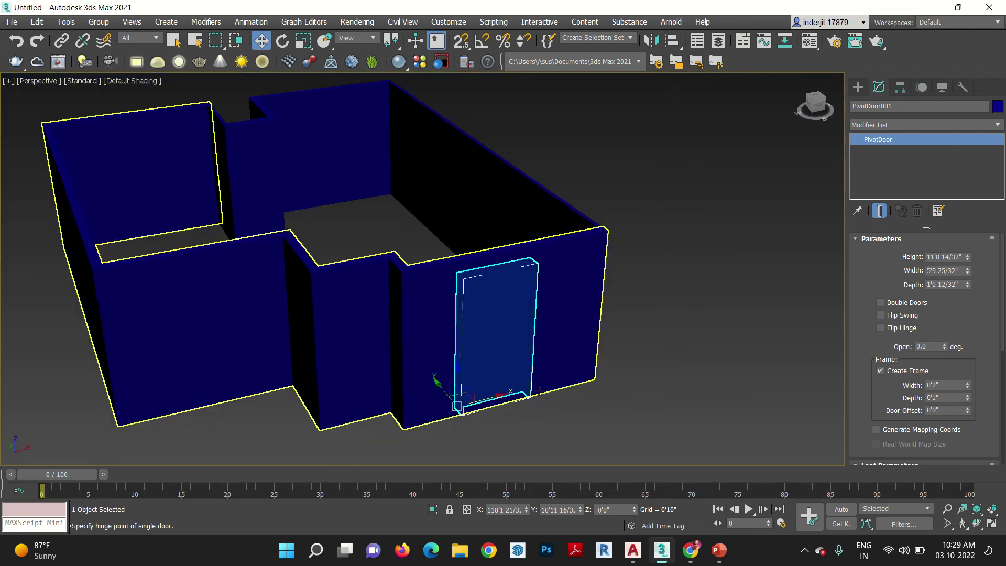
Step: Select the Wall001 walls and shift them slightly sideways
left_click(616, 425)
left_click(501, 348)
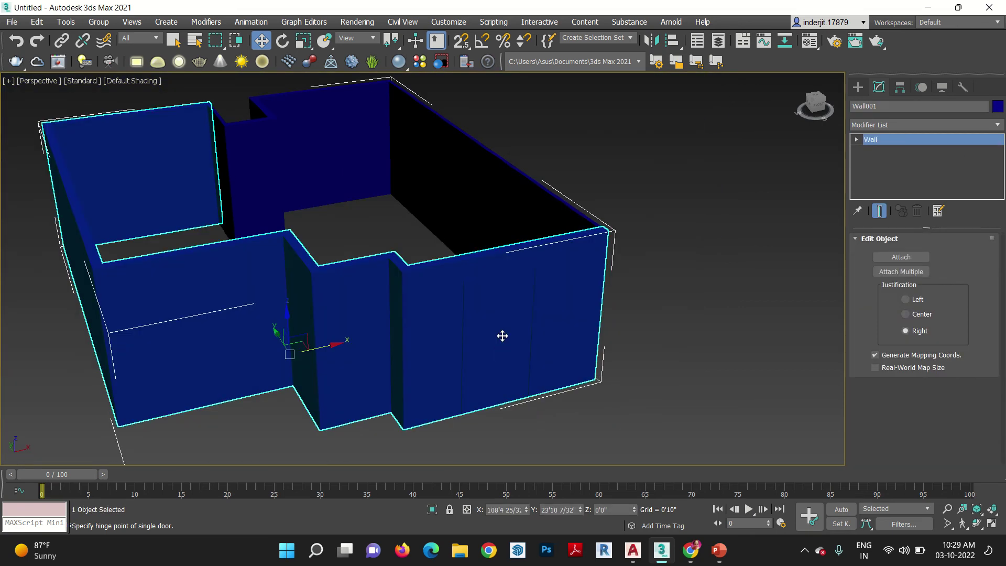
left_click(502, 336)
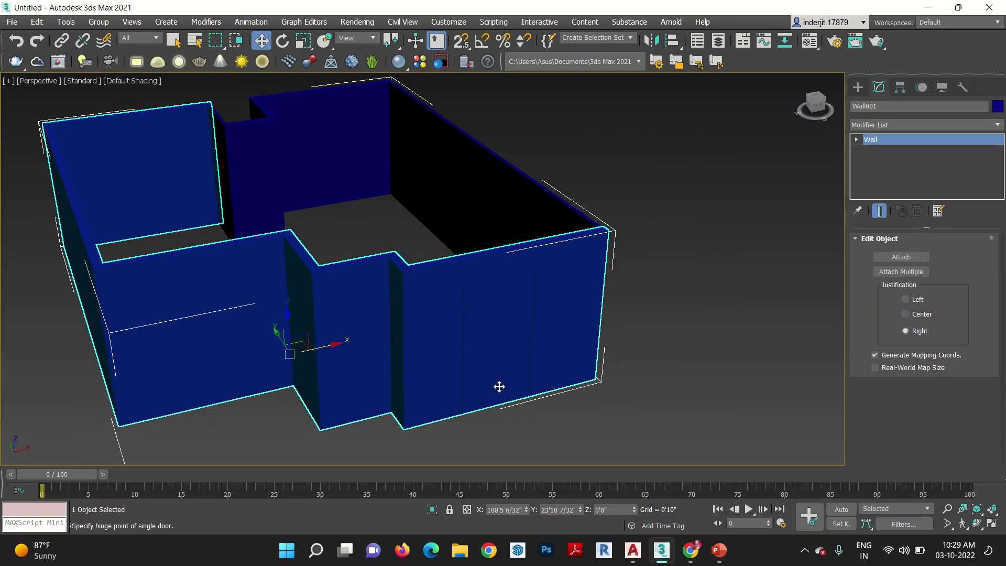
left_click_drag(498, 386, 504, 409)
left_click(501, 408)
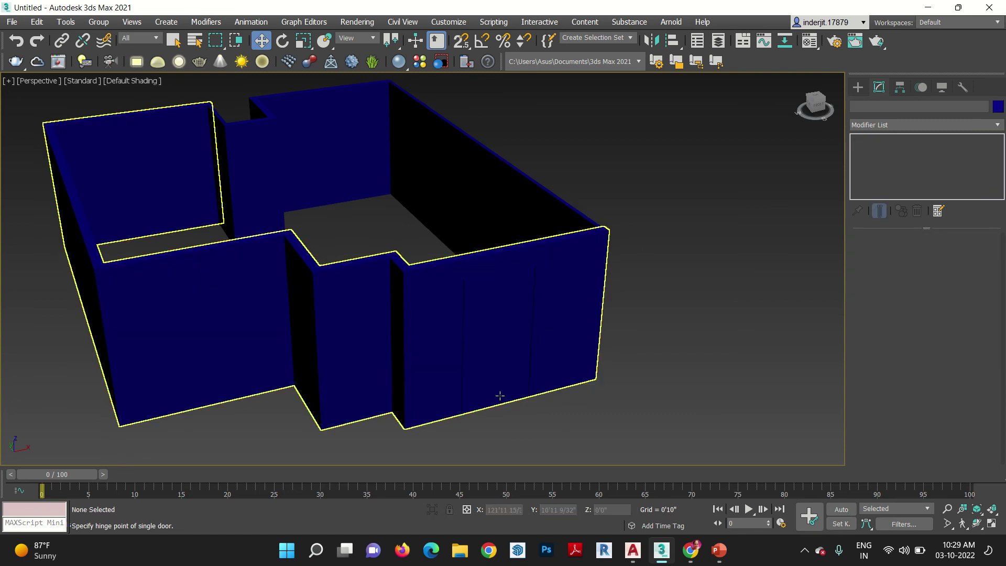
Step: Change the door's object colour to magenta
left_click(498, 276)
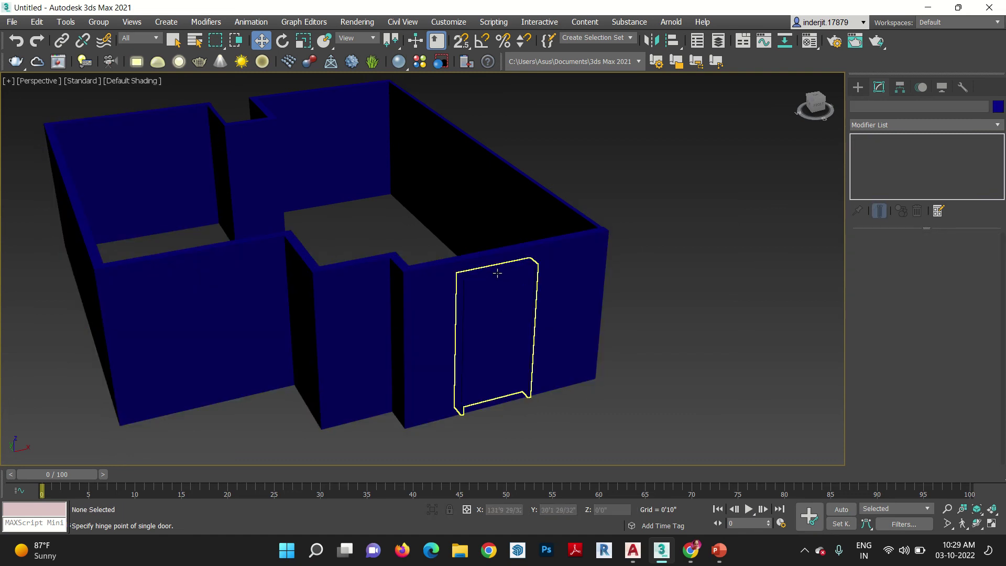
left_click(998, 108)
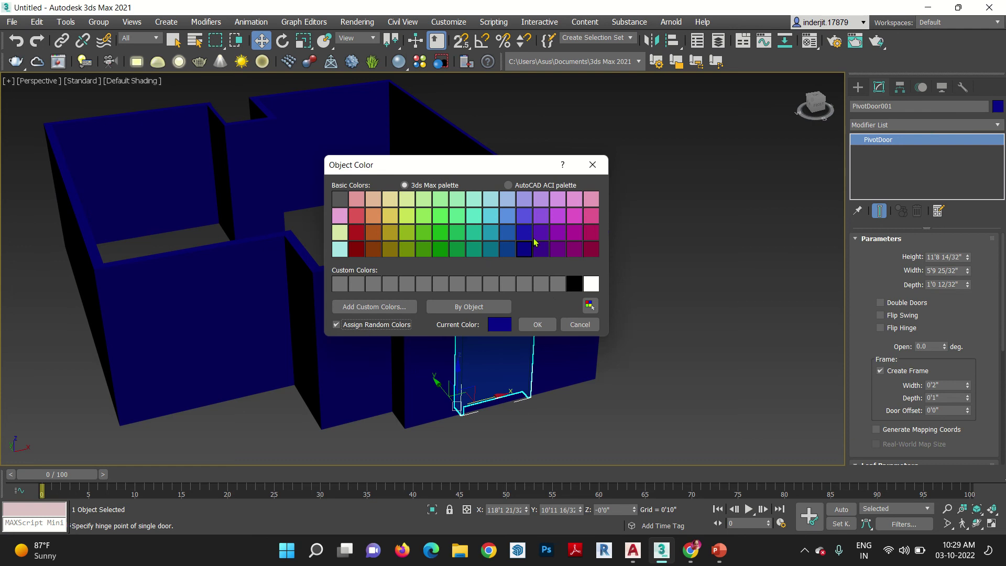
left_click(574, 215)
left_click(537, 325)
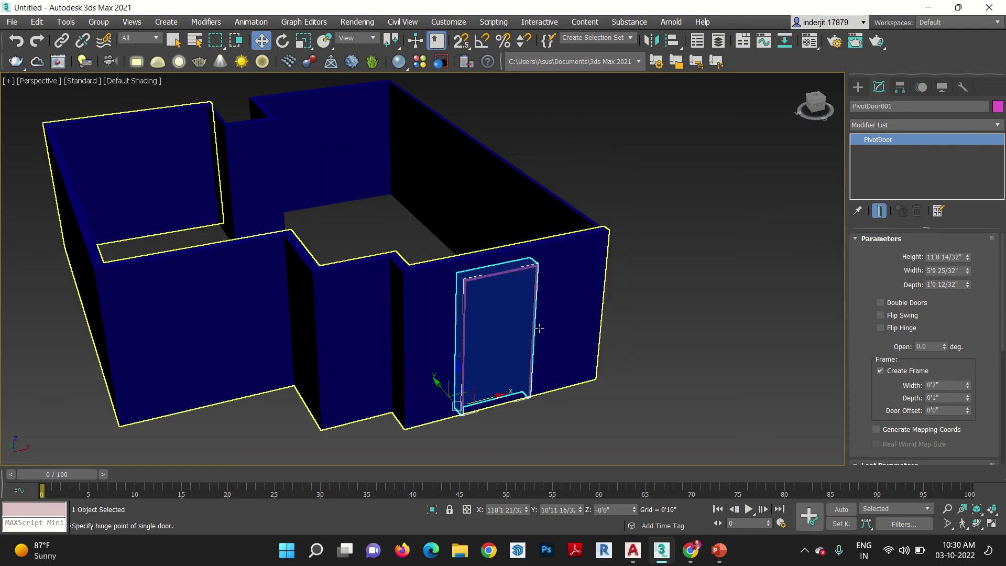
left_click(663, 413)
Step: Move the magenta door into the wall, then reselect it and delete it
middle_click_drag(510, 435, 585, 385, "alt")
scroll(586, 385, "up", 2)
scroll(606, 393, "up", 3)
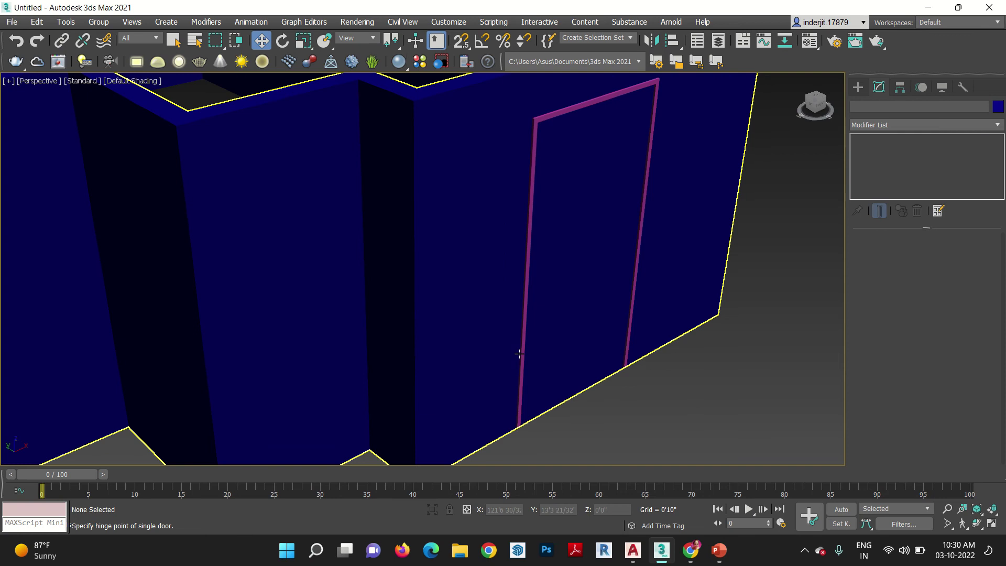
left_click(521, 353)
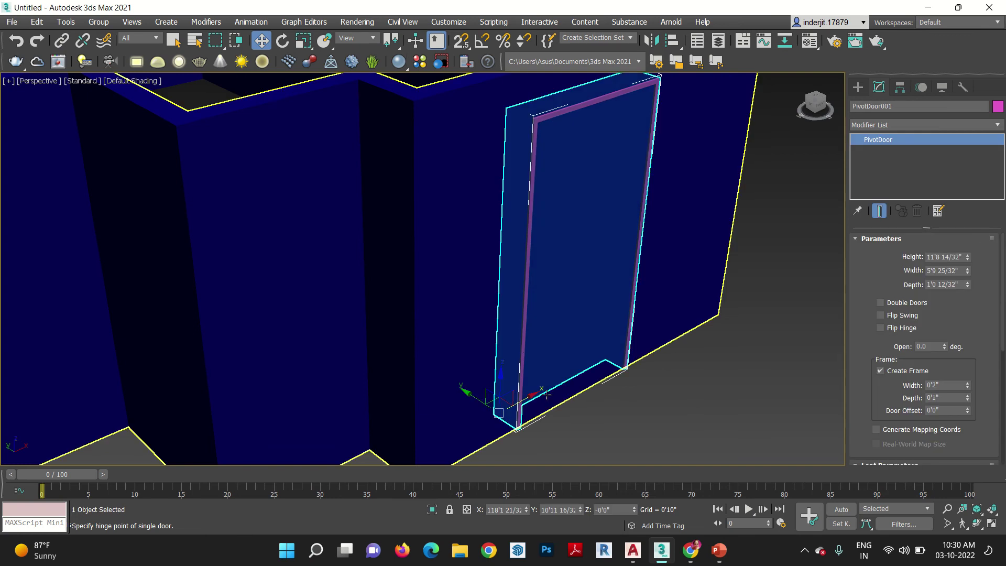
mouse_move(533, 397)
left_mouse_down()
mouse_move(467, 389)
mouse_move(490, 407)
mouse_move(460, 404)
mouse_move(521, 411)
left_mouse_up()
left_click(690, 384)
middle_click_drag(690, 384, 603, 386)
left_click(527, 394)
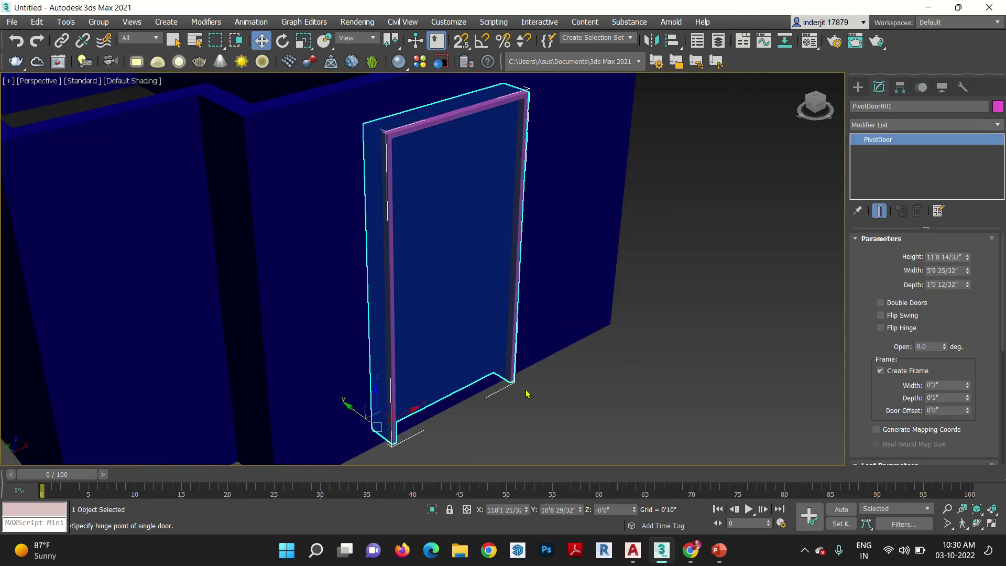
key("Delete")
scroll(527, 393, "down", 10)
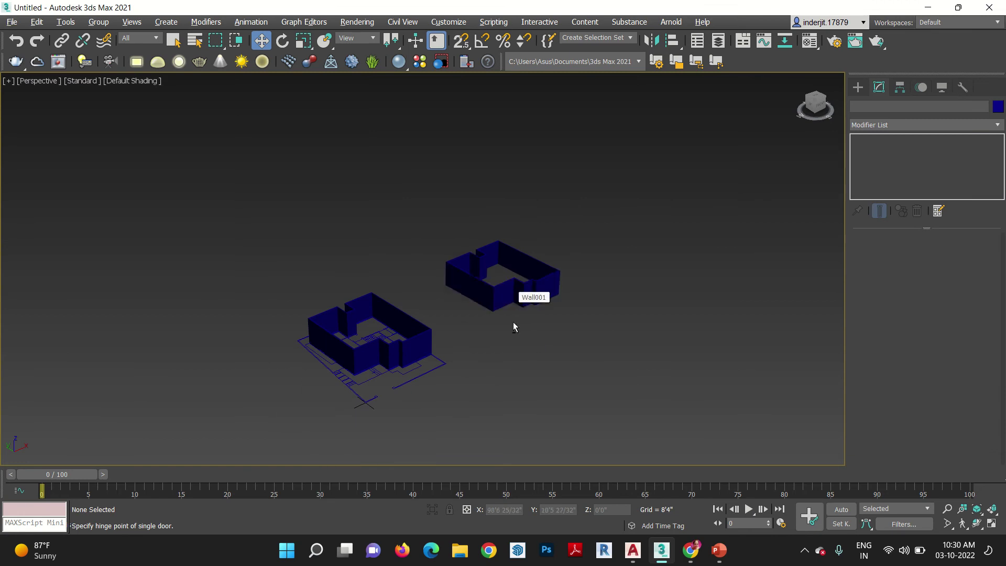
Step: Frame the left wall model in the viewport and switch the display to wireframe
mouse_move(499, 352)
middle_mouse_down("alt")
mouse_move(476, 350)
mouse_move(483, 357)
middle_mouse_up("alt")
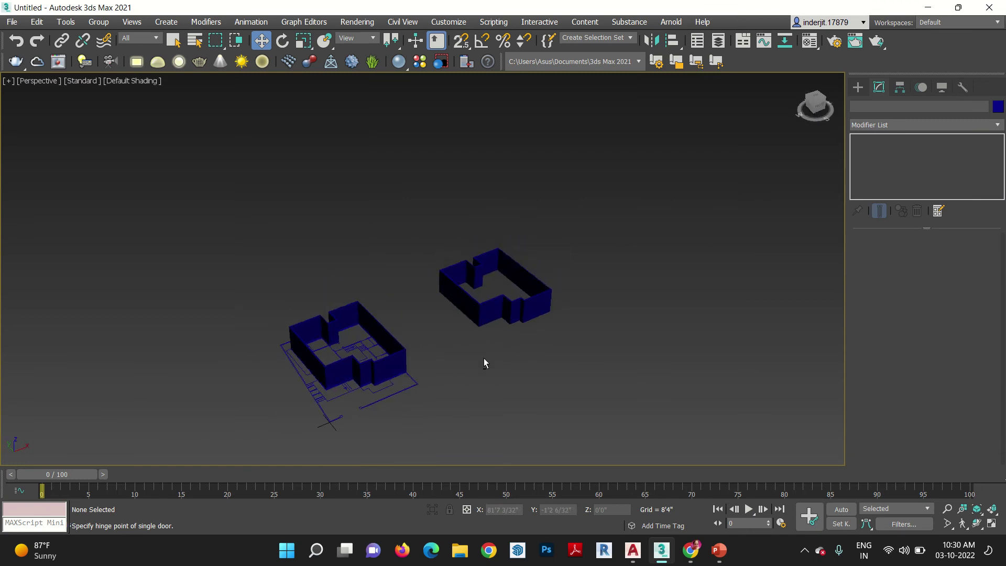
middle_click_drag(349, 367, 516, 335)
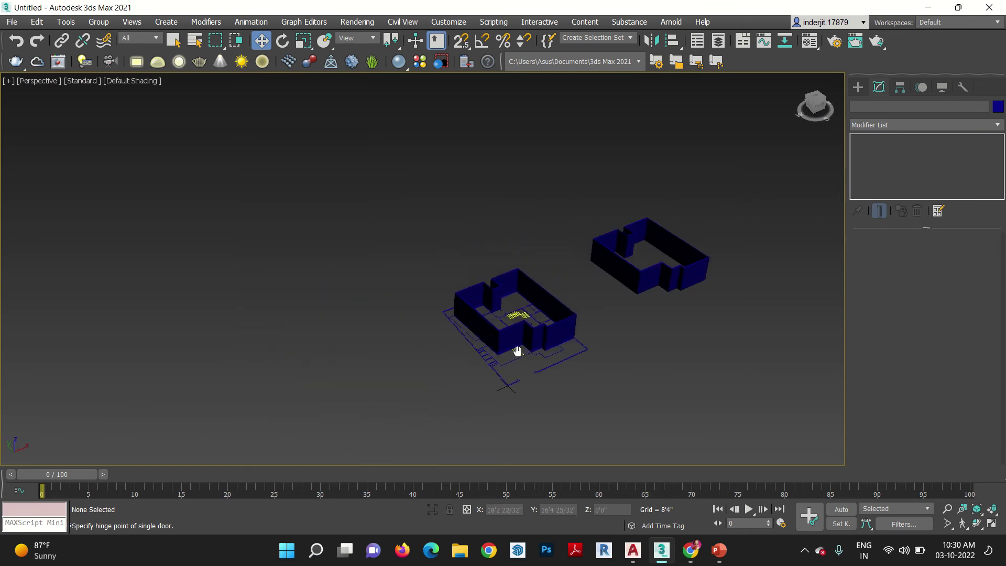
scroll(551, 419, "up", 6)
middle_click_drag(550, 419, 446, 351)
scroll(486, 375, "down", 3)
scroll(517, 395, "up", 3)
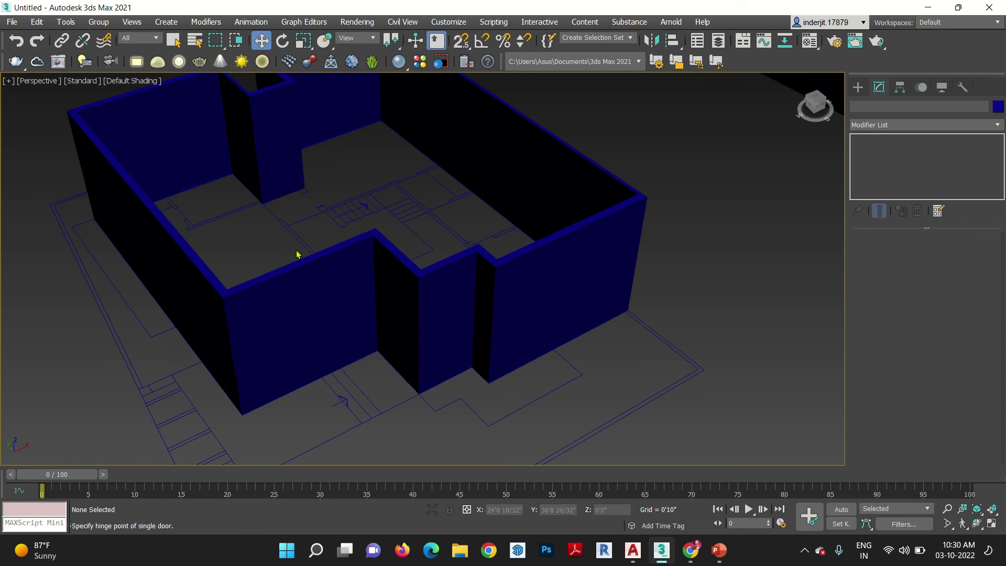
key("F3")
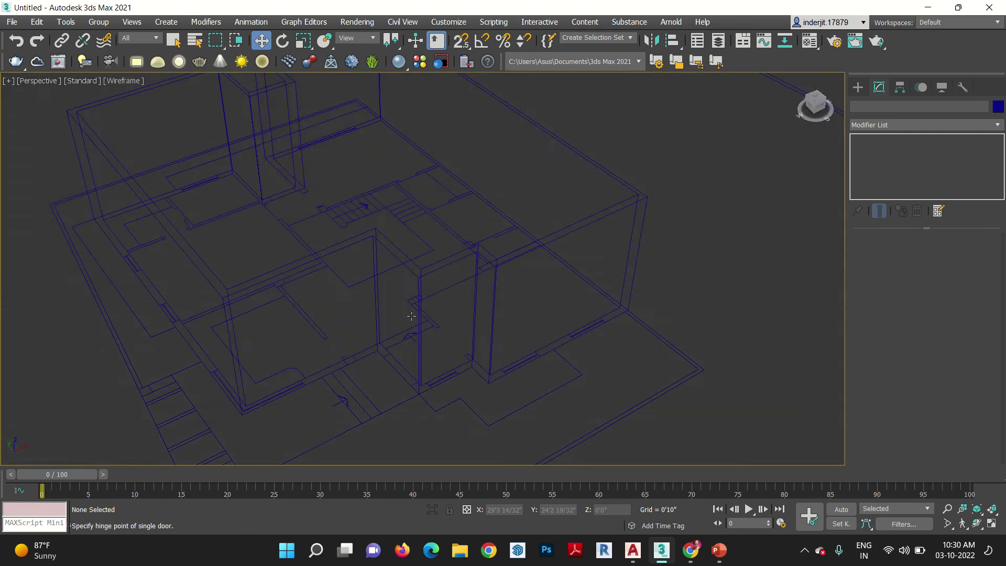
key("F3")
key("F3")
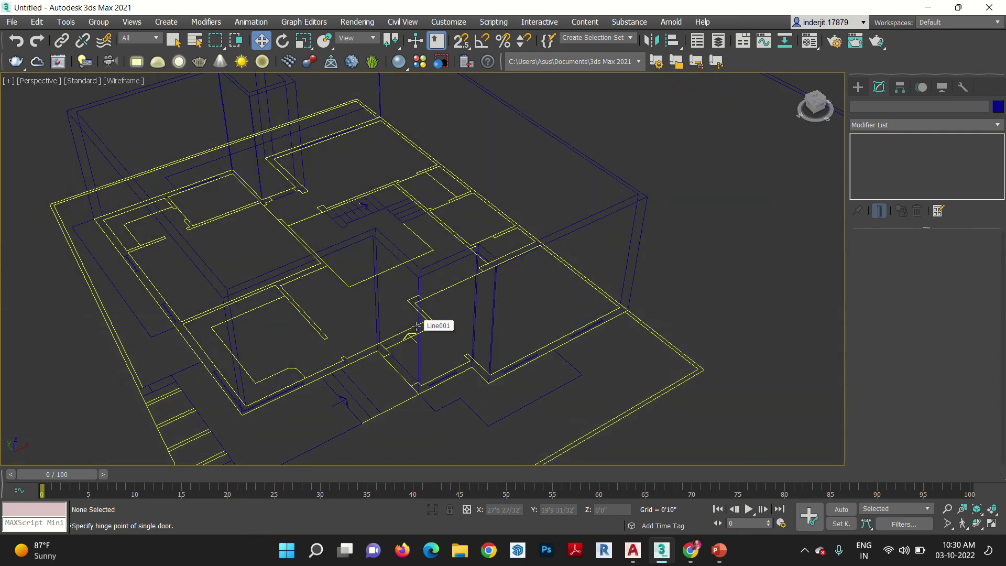
Step: Draw a snapped Standard Primitives box, Box001, inside the left wall
left_click(858, 86)
left_click(868, 122)
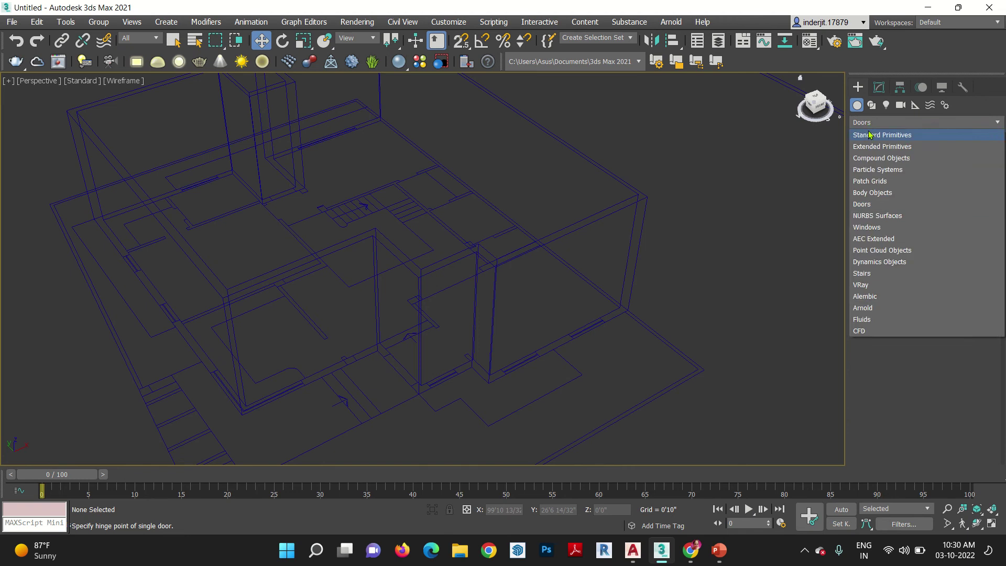
left_click(868, 135)
left_click(897, 163)
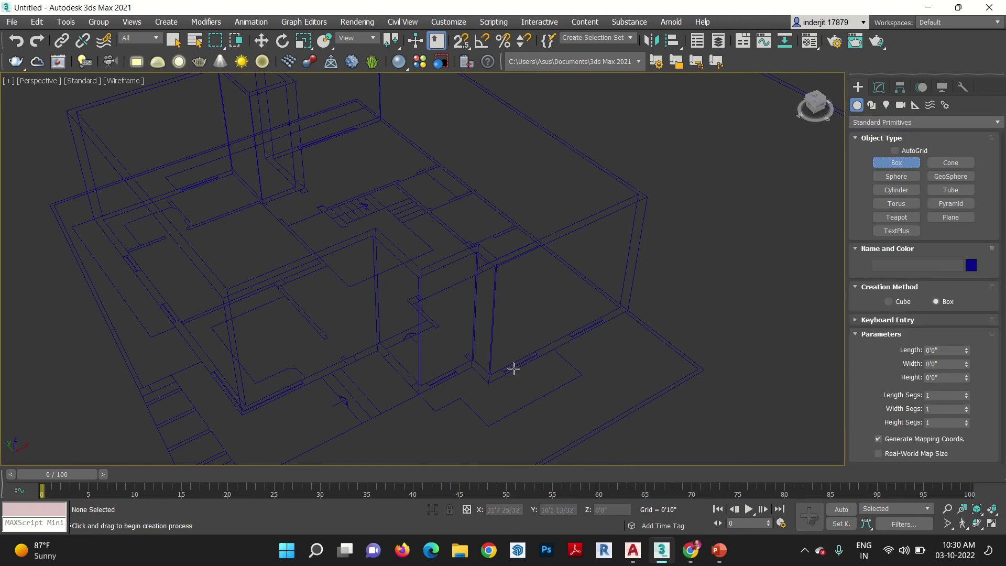
key("s")
scroll(533, 376, "up", 5)
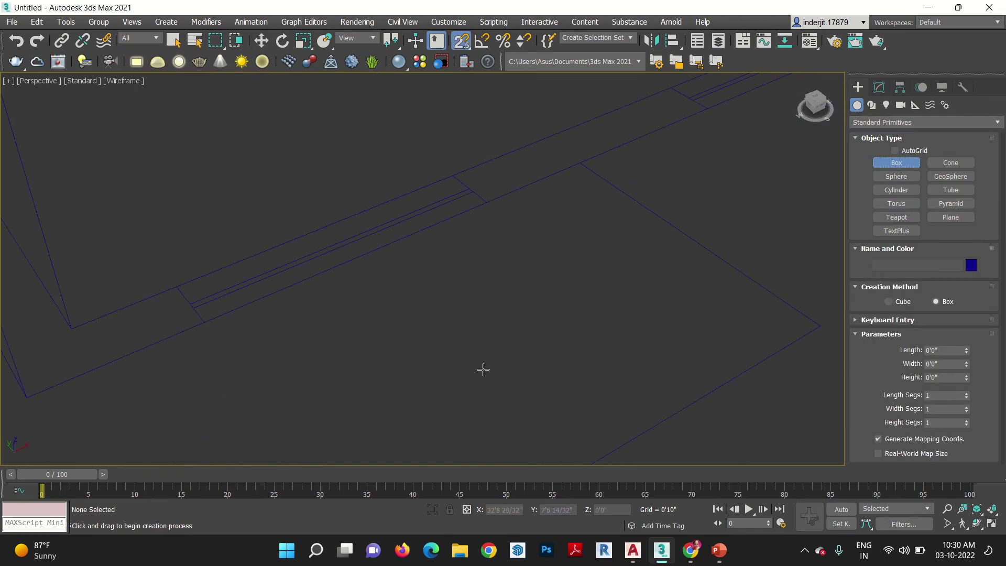
left_click_drag(394, 351, 478, 298)
left_click(486, 169)
right_click(488, 172)
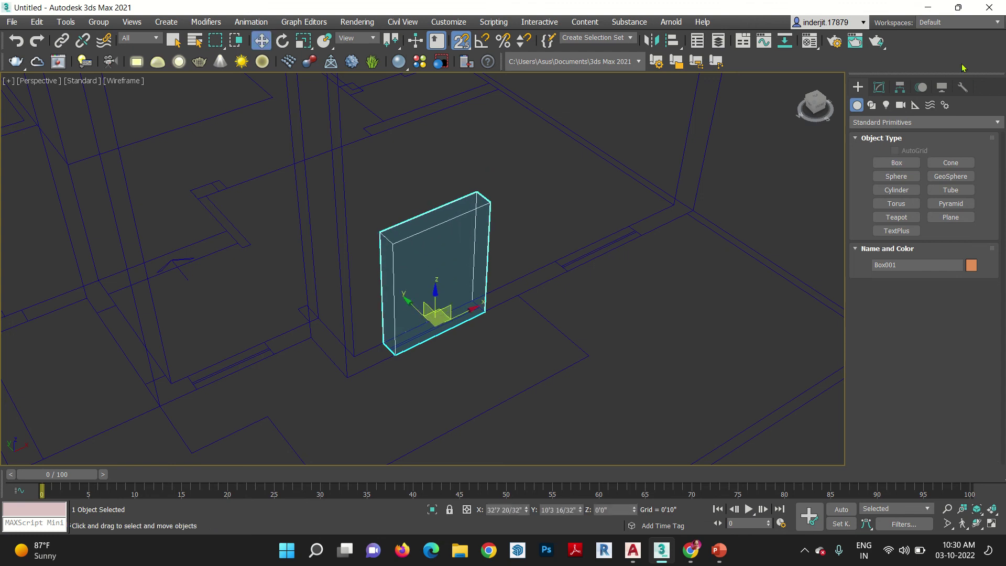
Step: In AutoCAD's evelation.dwg, measure the window's 6'-8" height with DI
key("alt+Tab")
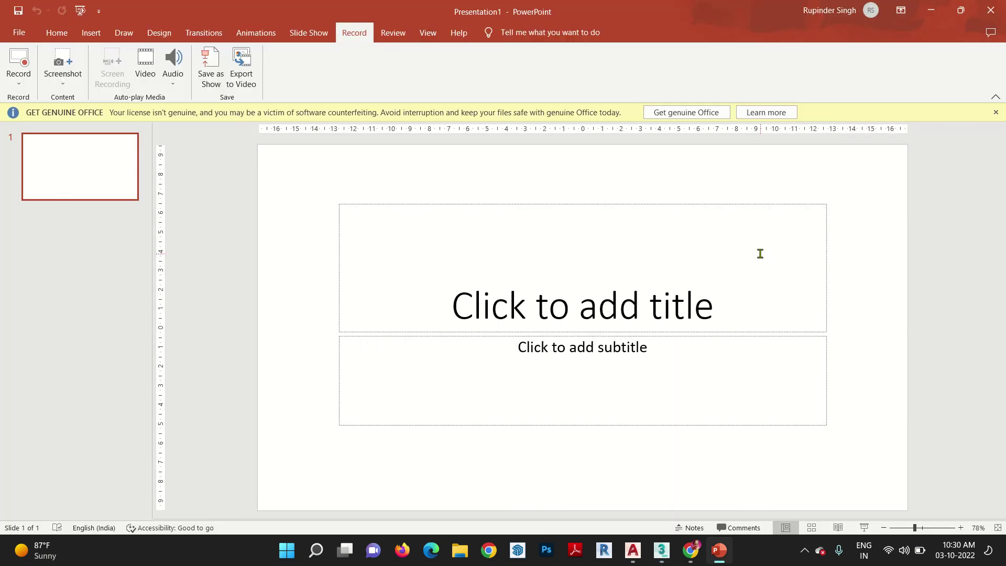
key("alt+Tab")
mouse_move(633, 550)
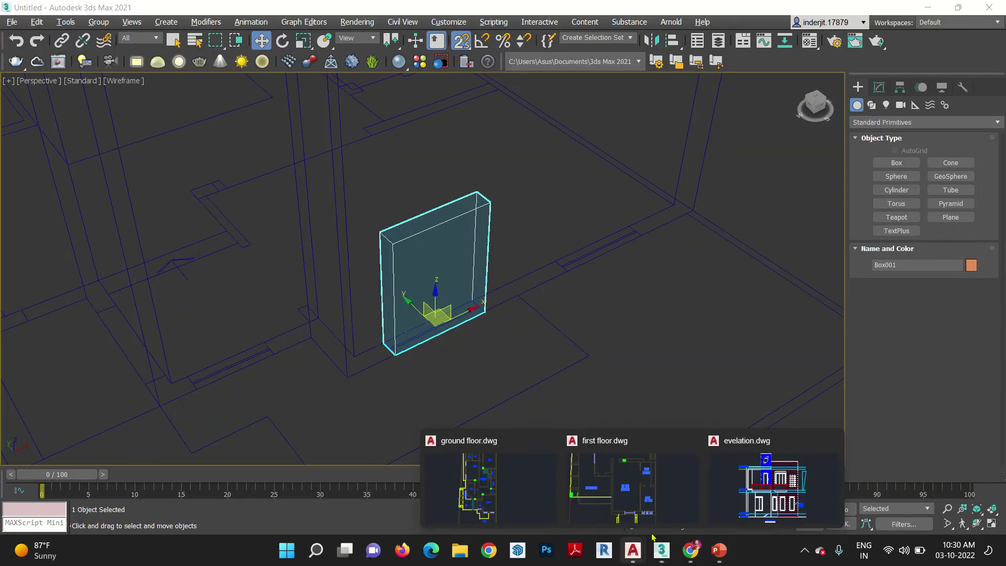
left_click(736, 501)
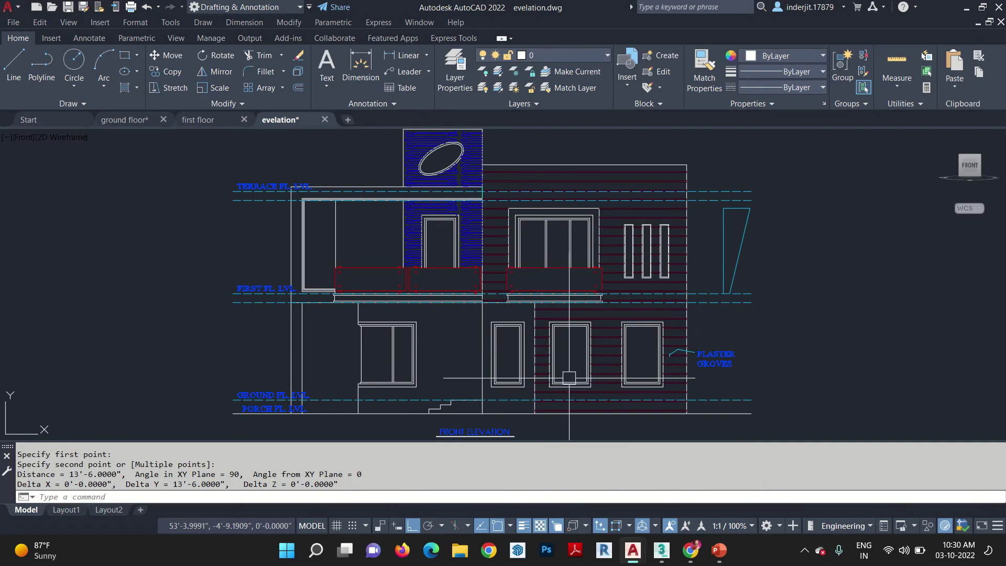
type("di")
key("Return")
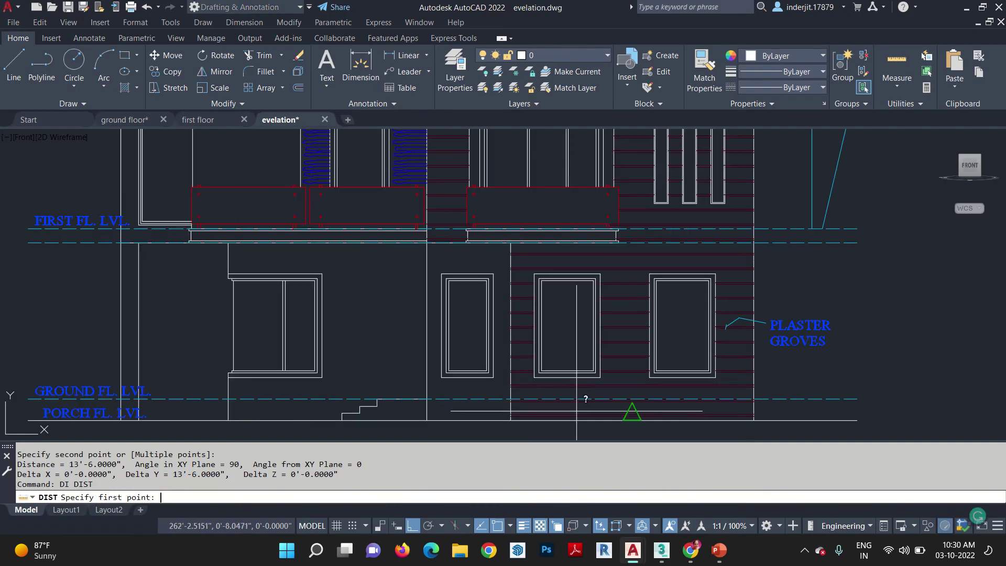
scroll(592, 366, "up", 8)
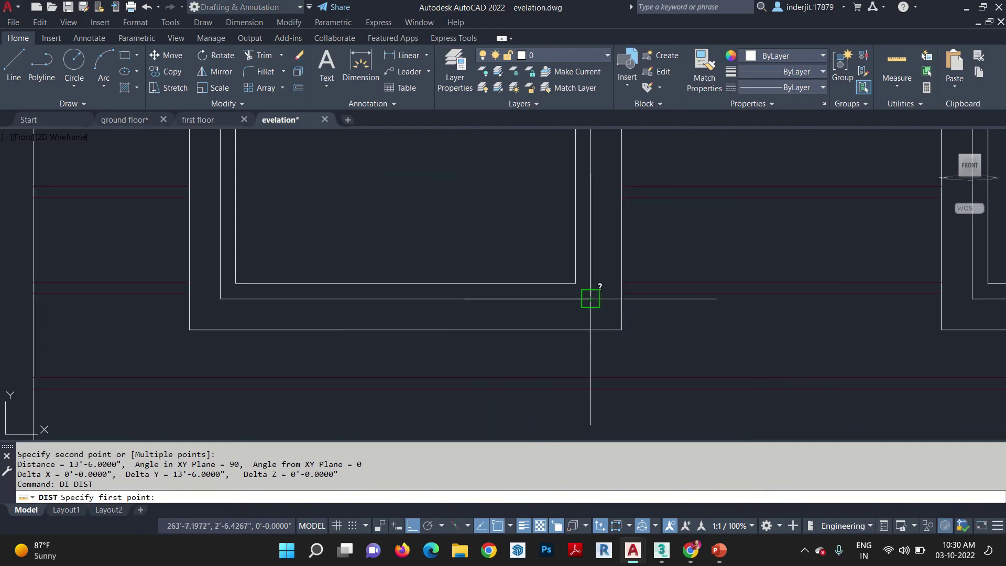
left_click(592, 298)
scroll(591, 315, "down", 8)
scroll(588, 262, "up", 4)
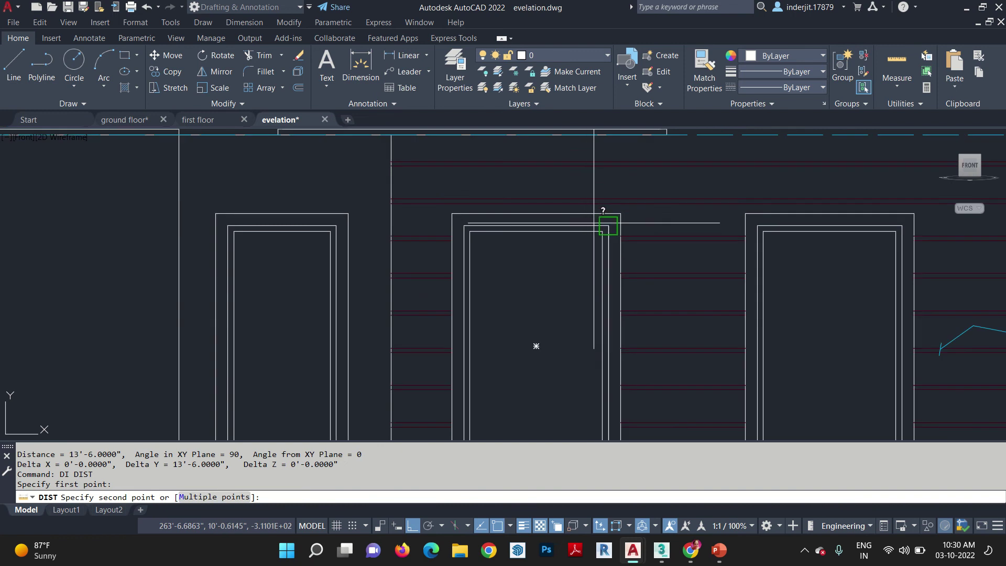
left_click(610, 225)
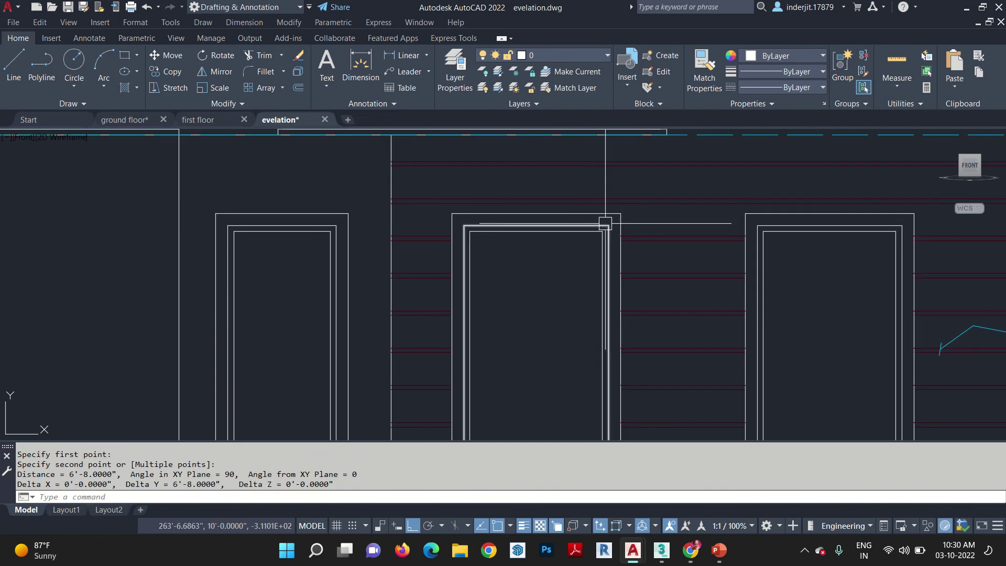
scroll(579, 218, "down", 5)
scroll(540, 289, "up", 3)
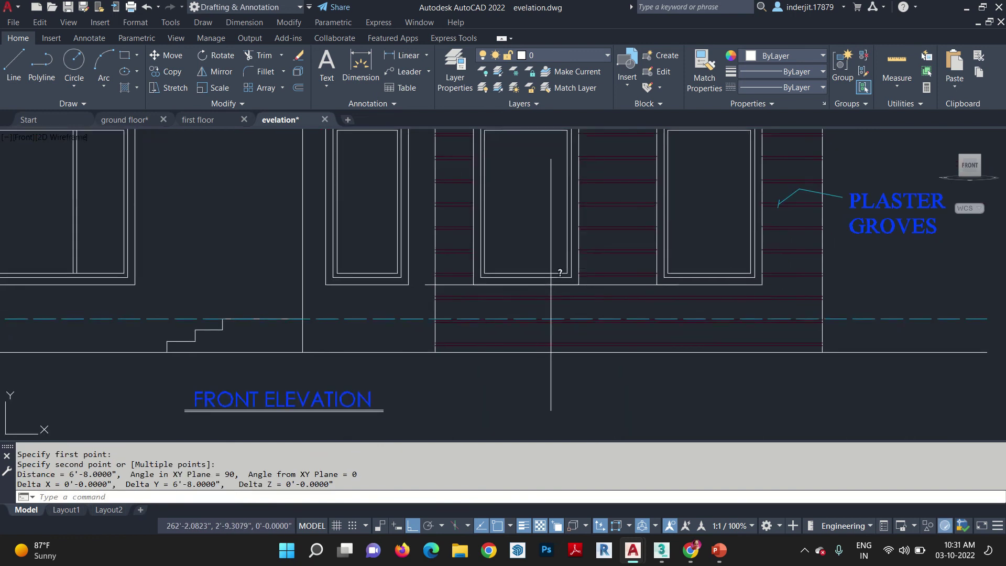
Step: Measure the 3'-4" drop from the window's bottom corner to the ground line
key("Return")
scroll(550, 286, "up", 4)
left_click(602, 266)
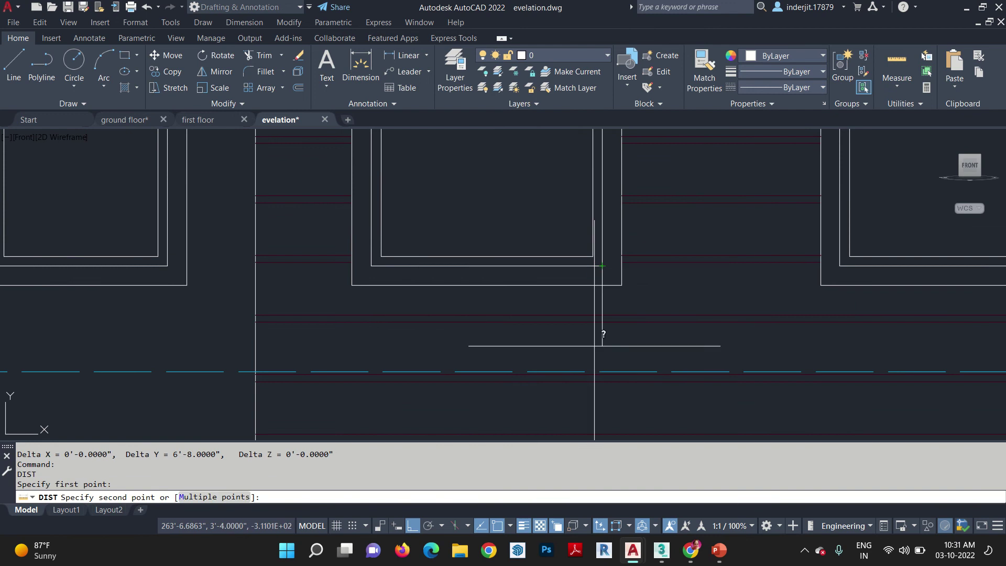
scroll(603, 359, "down", 3)
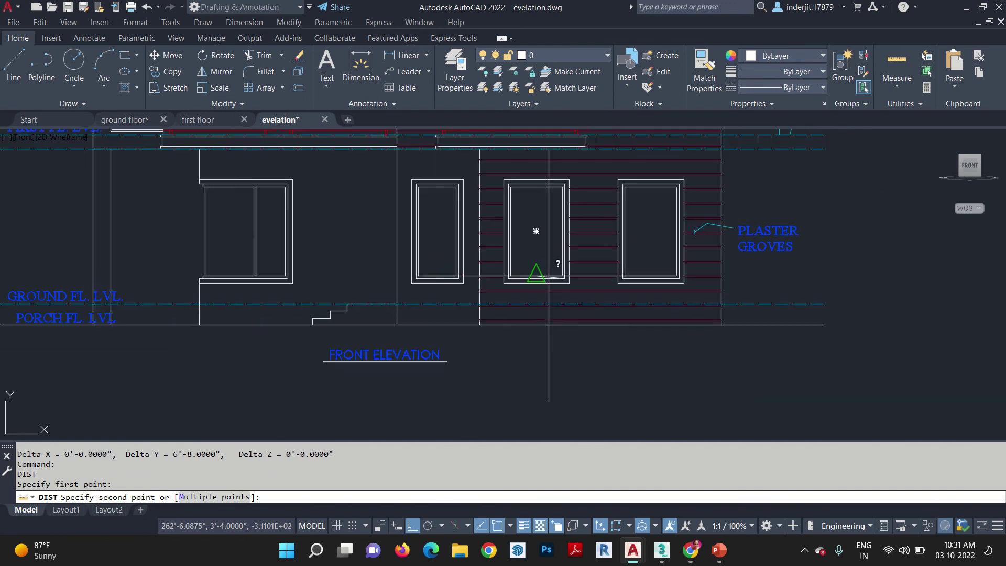
left_click(567, 328)
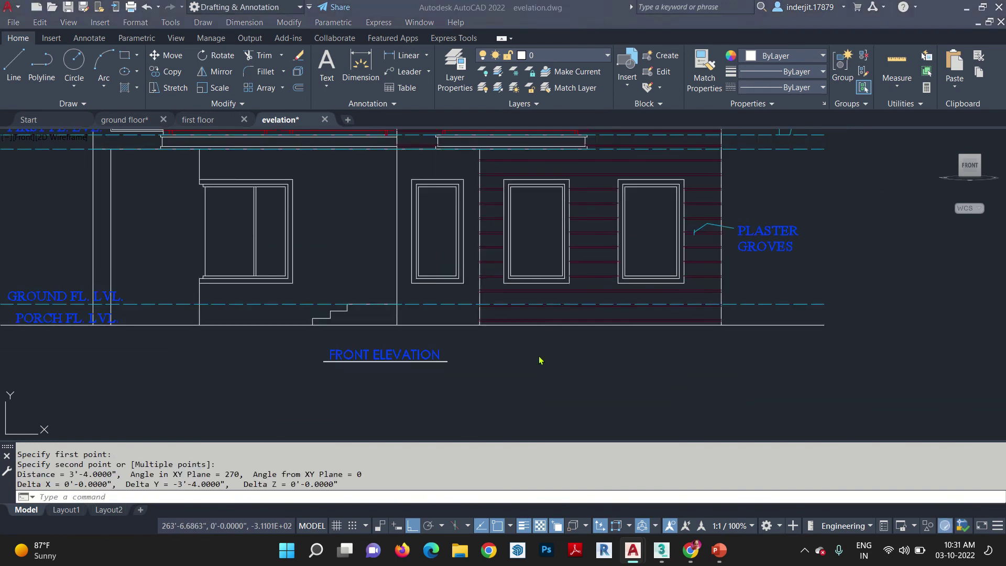
key("alt+Tab")
Step: Set Box001's Height to 6'8" and Length to 12 (1'0"), viewed shaded in the wall
left_click(879, 87)
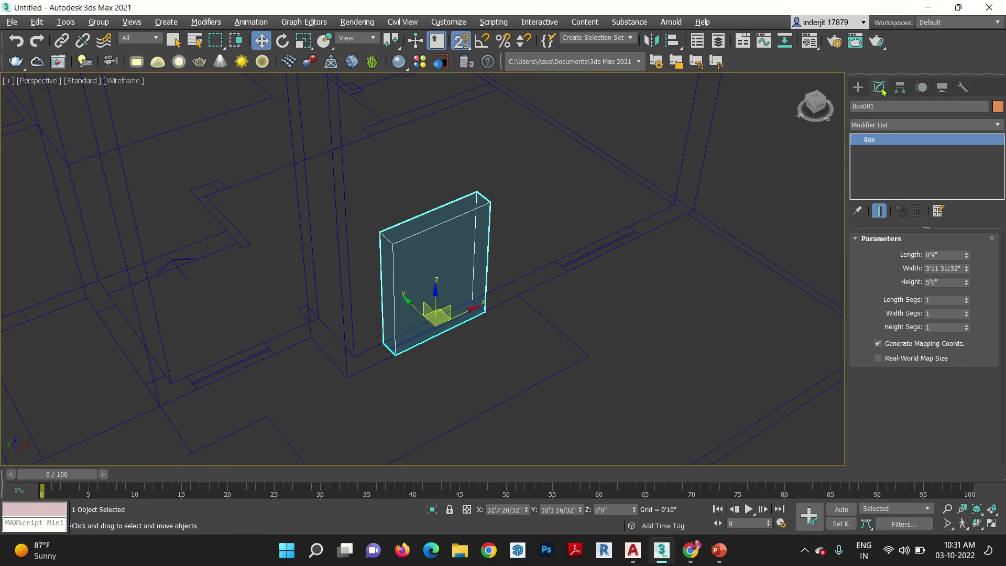
left_click_drag(966, 283, 967, 270)
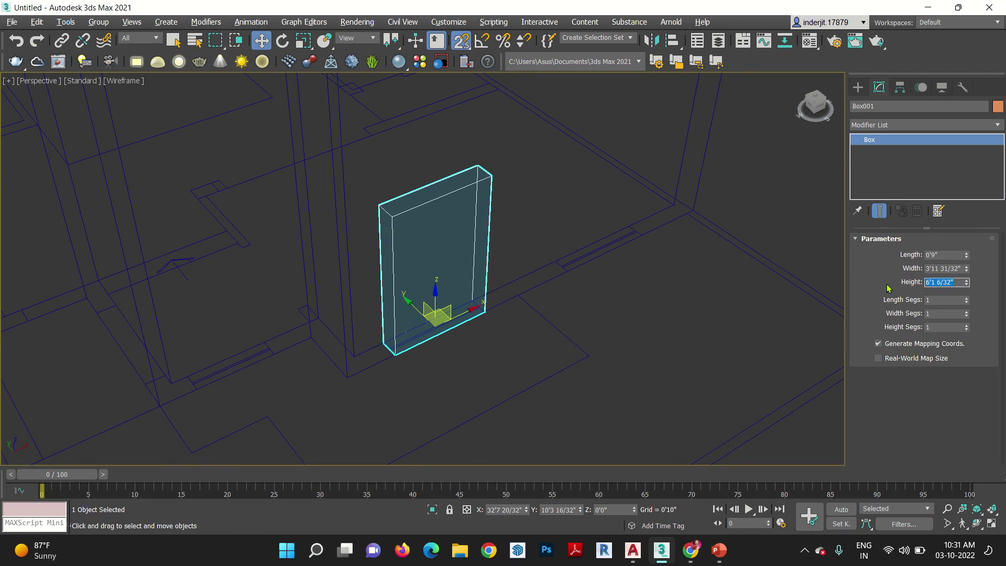
type("6'8")
key("Return")
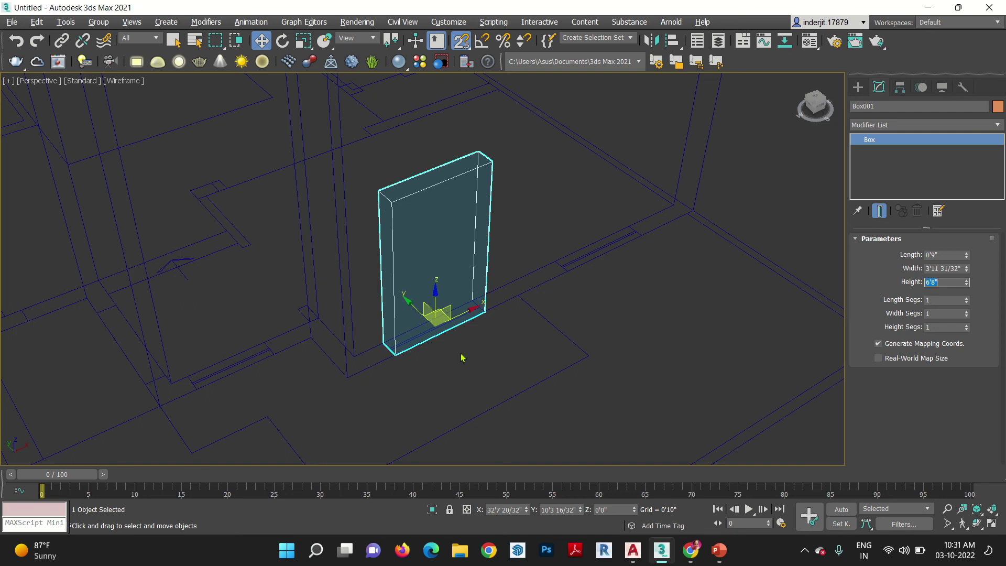
scroll(516, 409, "up", 6)
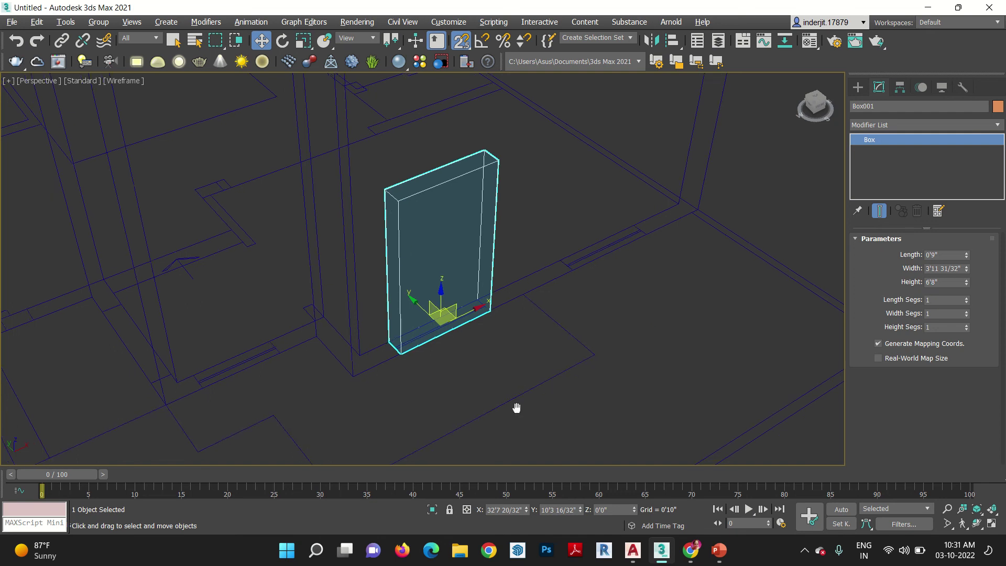
double_click(947, 254)
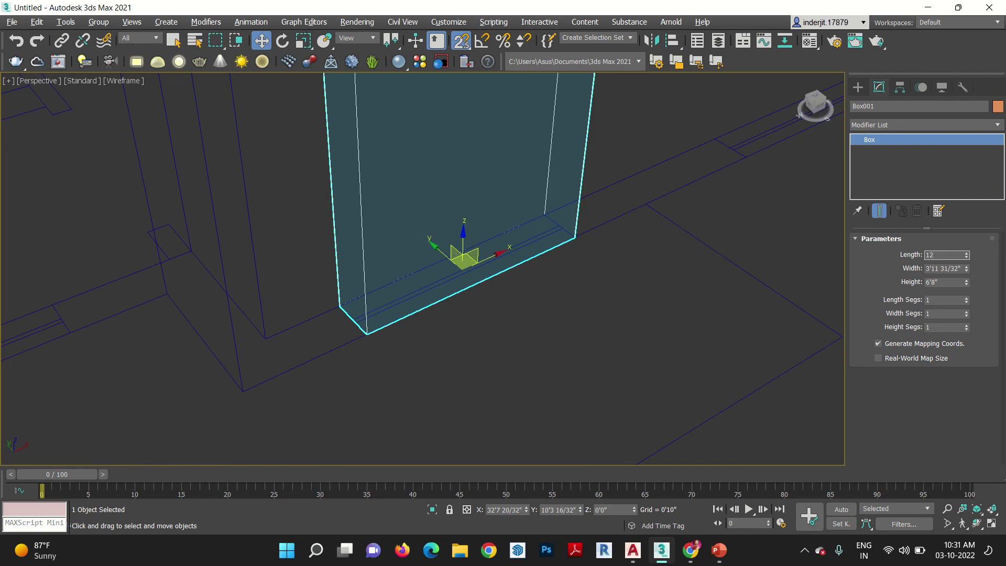
type("12")
key("Return")
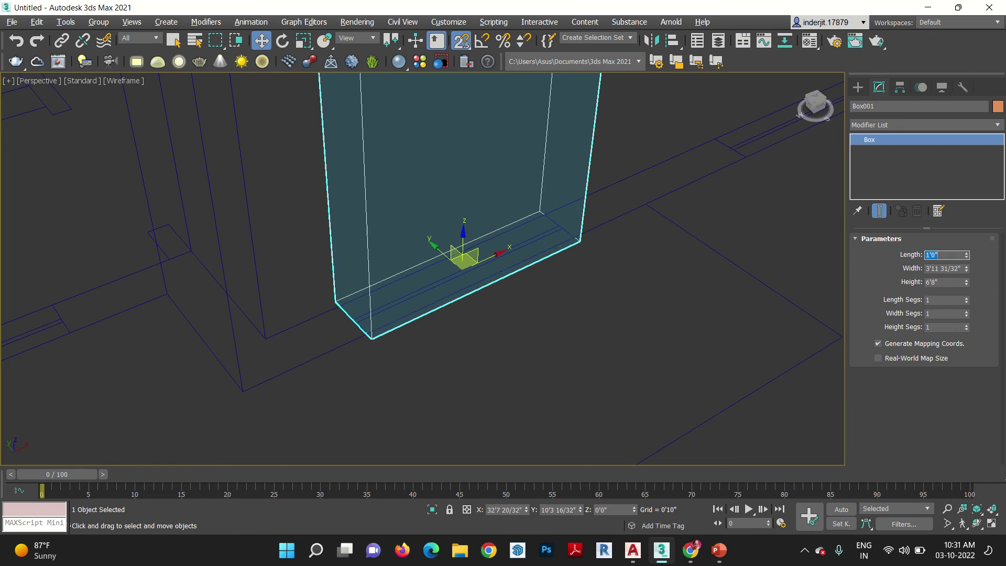
key("F3")
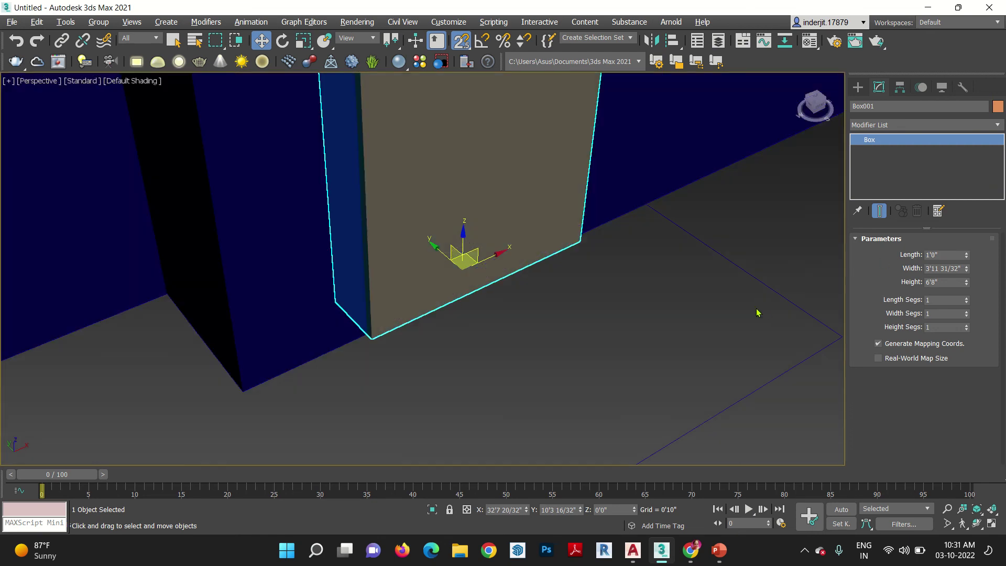
scroll(643, 339, "down", 3)
middle_click_drag(642, 339, 461, 325)
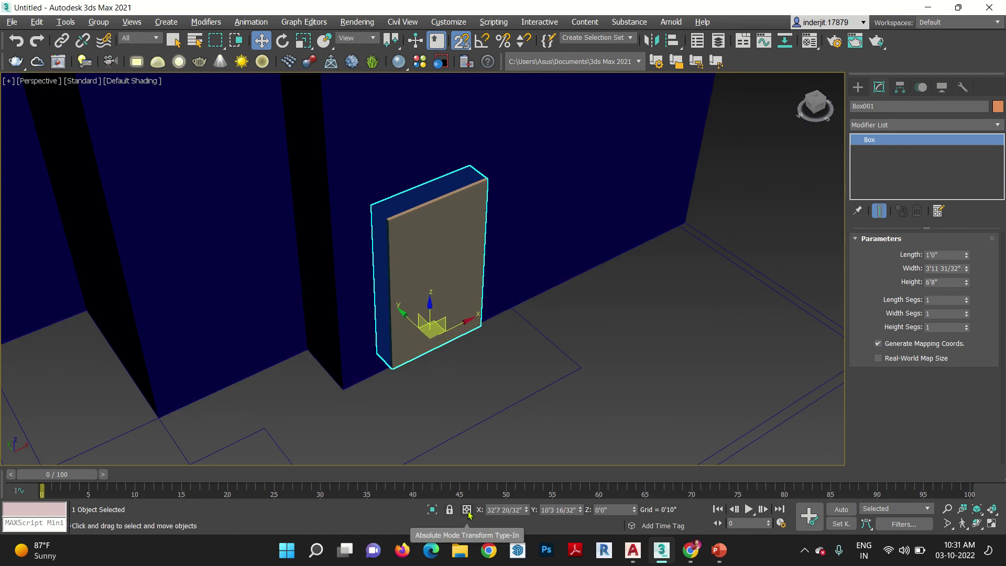
Step: Raise Box001 by 3 on Z using offset-mode transform type-in, then return to wireframe
left_click(467, 511)
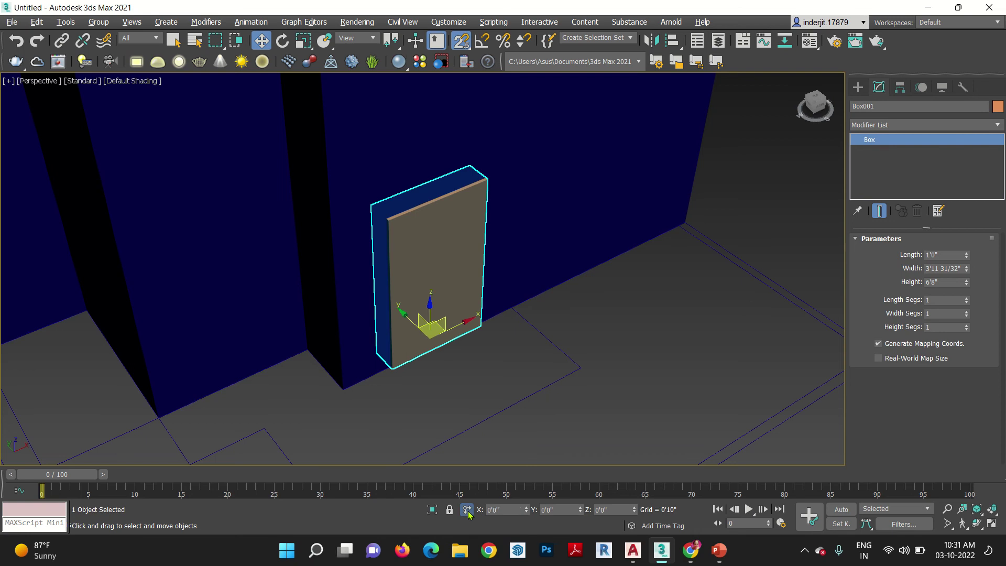
left_click(617, 508)
type("3'4")
key("Return")
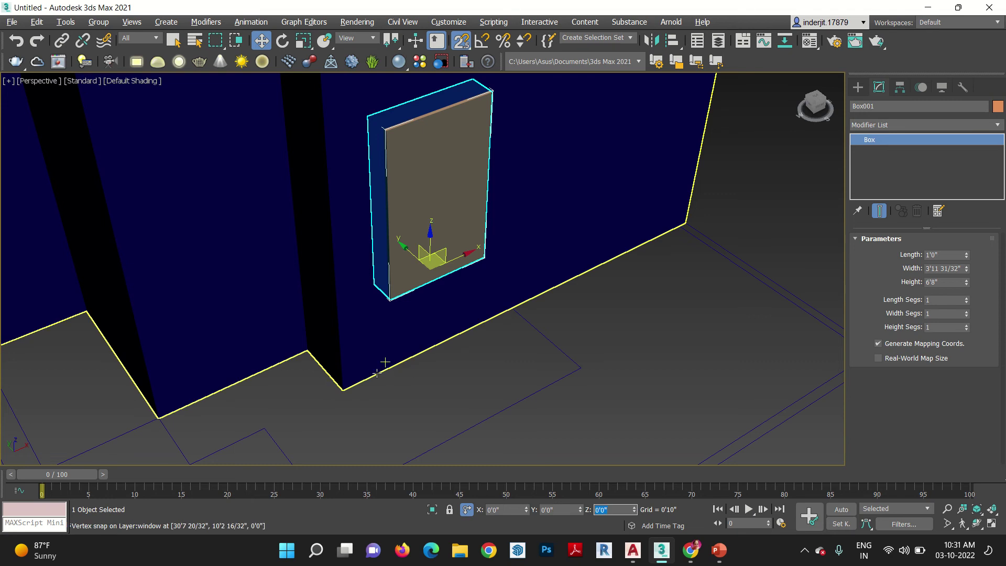
key("alt+x")
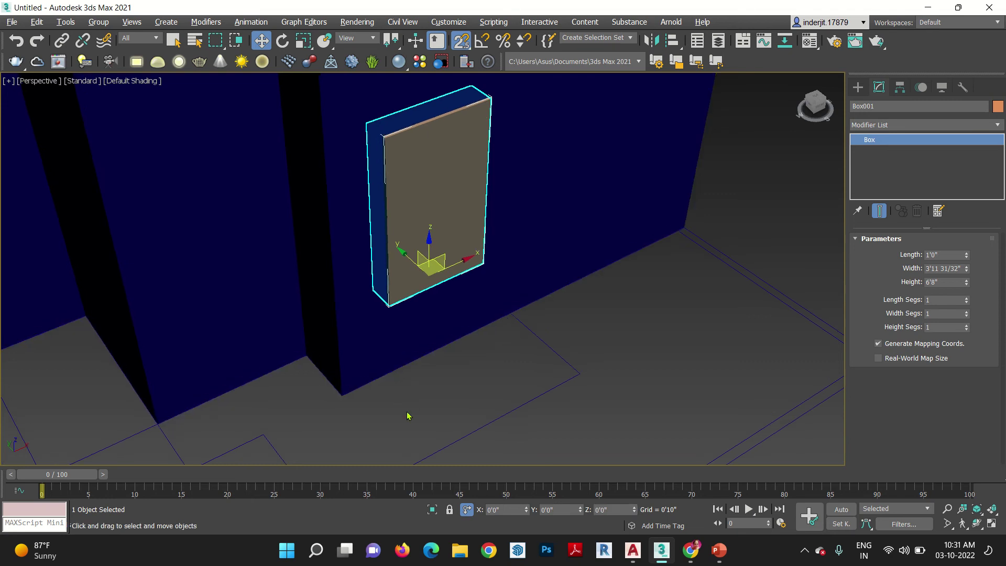
key("F3")
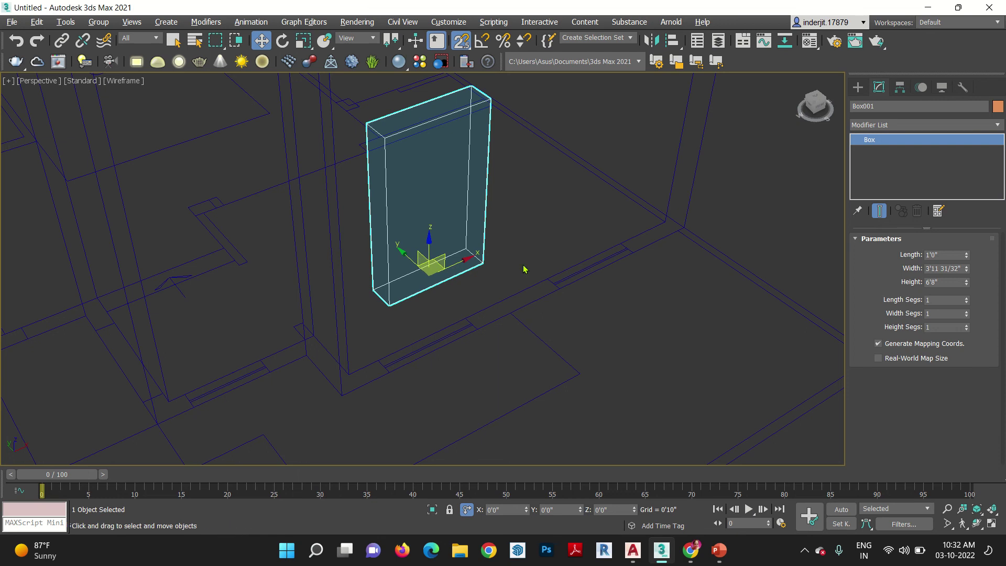
Step: Lock the selection and clone the box as a Copy, Box002, up and to the right
right_click(911, 478)
left_click(451, 510)
mouse_move(414, 379)
left_mouse_down("shift")
mouse_move(591, 301)
mouse_move(563, 295)
left_mouse_up("shift")
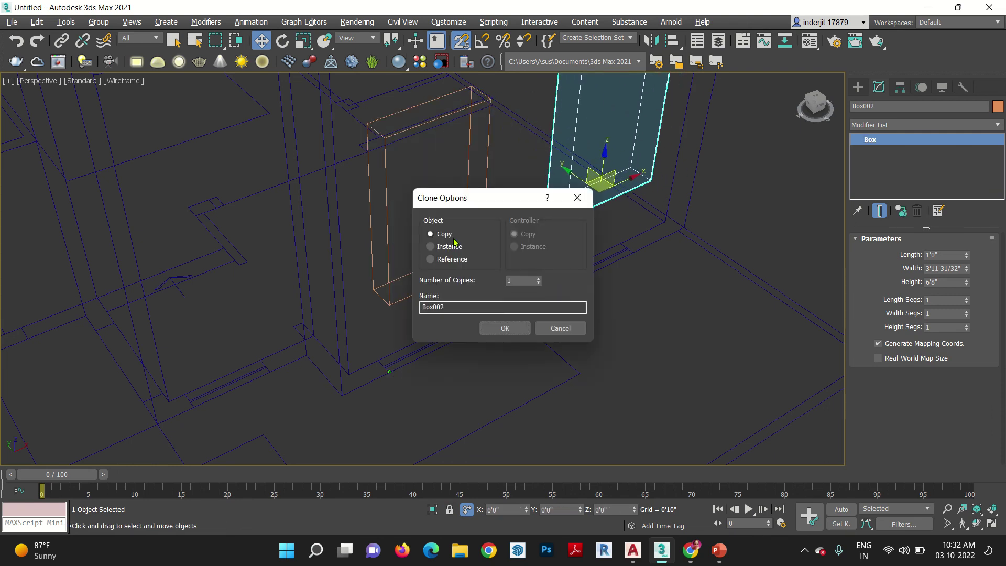
left_click(507, 328)
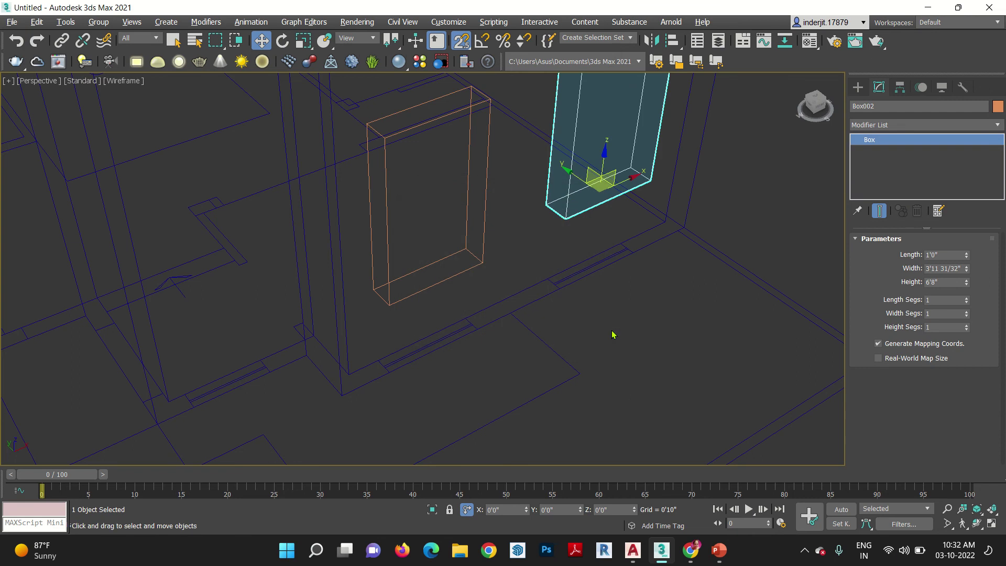
Step: Delete the upper duplicate box, keeping the lower opening box selected
mouse_move(621, 320)
middle_mouse_down()
mouse_move(670, 335)
mouse_move(546, 415)
middle_mouse_up()
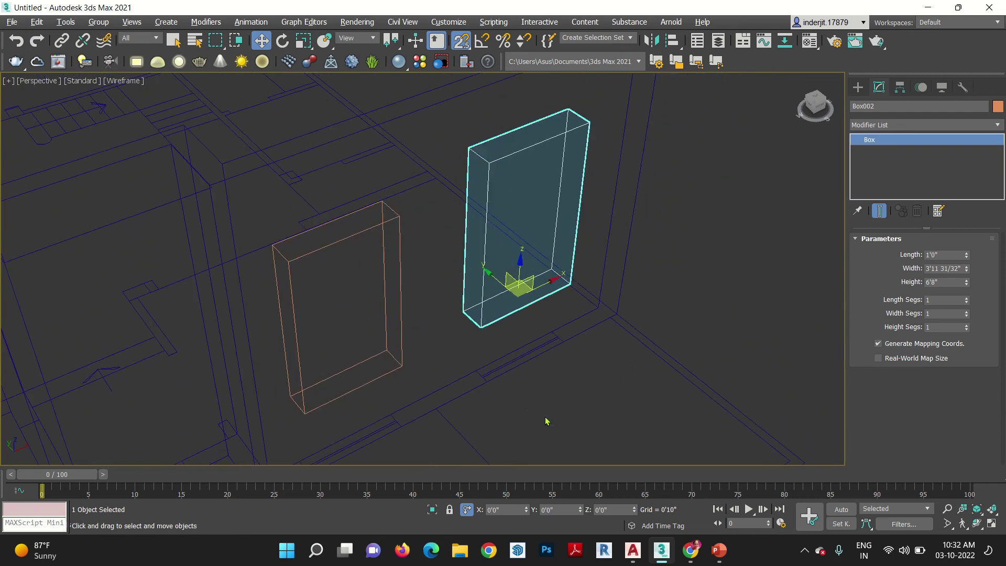
key("F3")
scroll(545, 418, "down", 8)
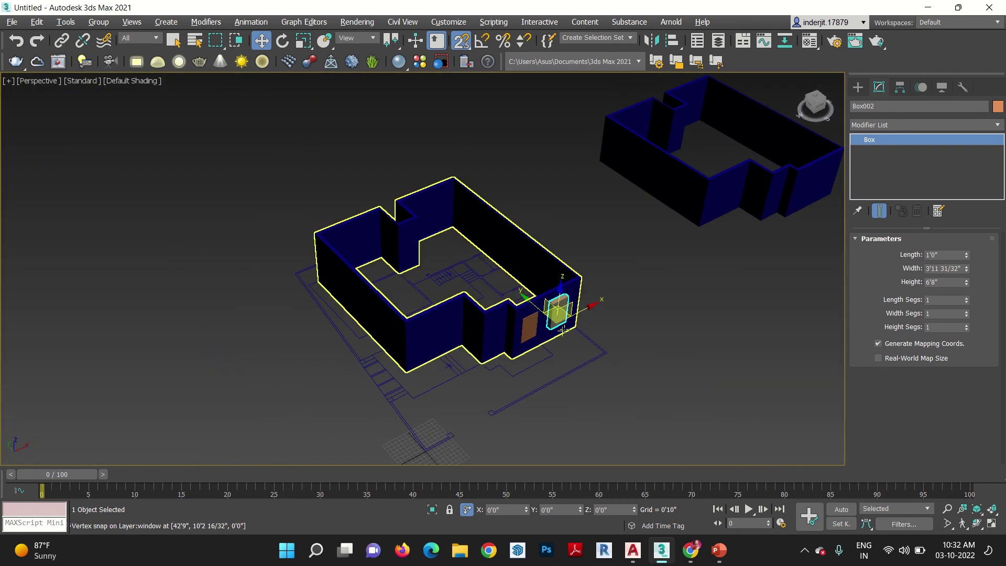
key("s")
left_click(616, 353)
scroll(530, 404, "up", 6)
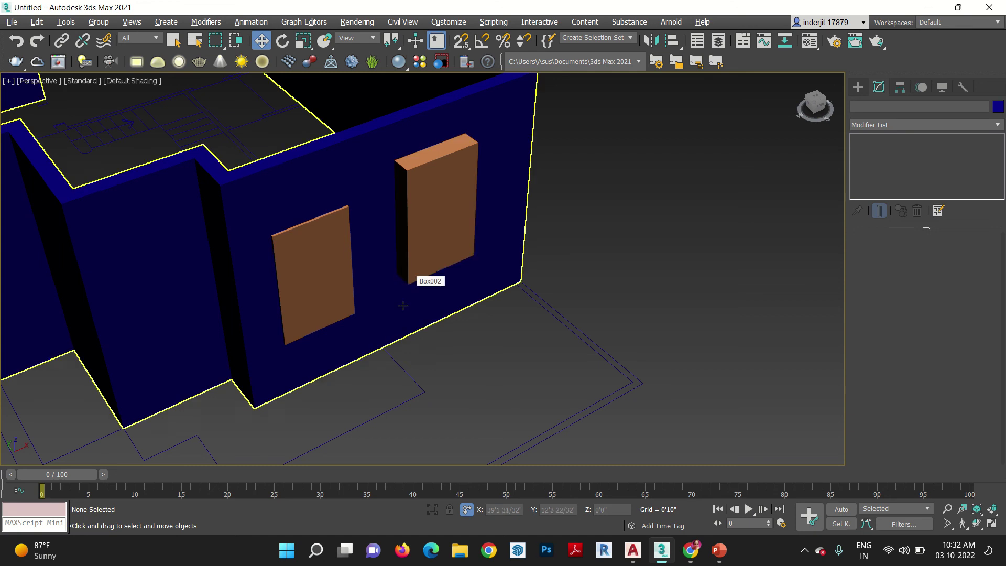
middle_click_drag(405, 308, 433, 214)
left_click(430, 211)
key("Delete")
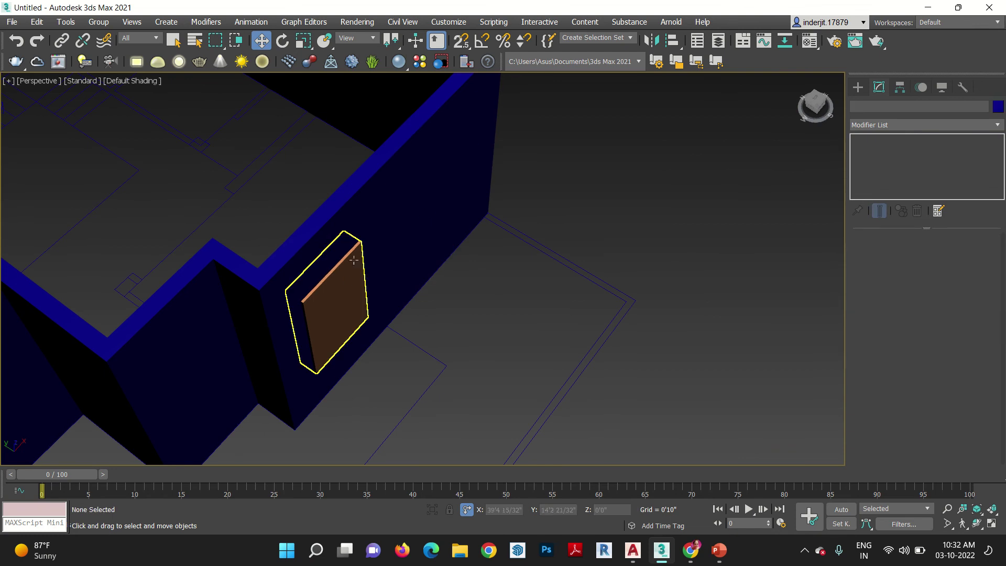
left_click(350, 283)
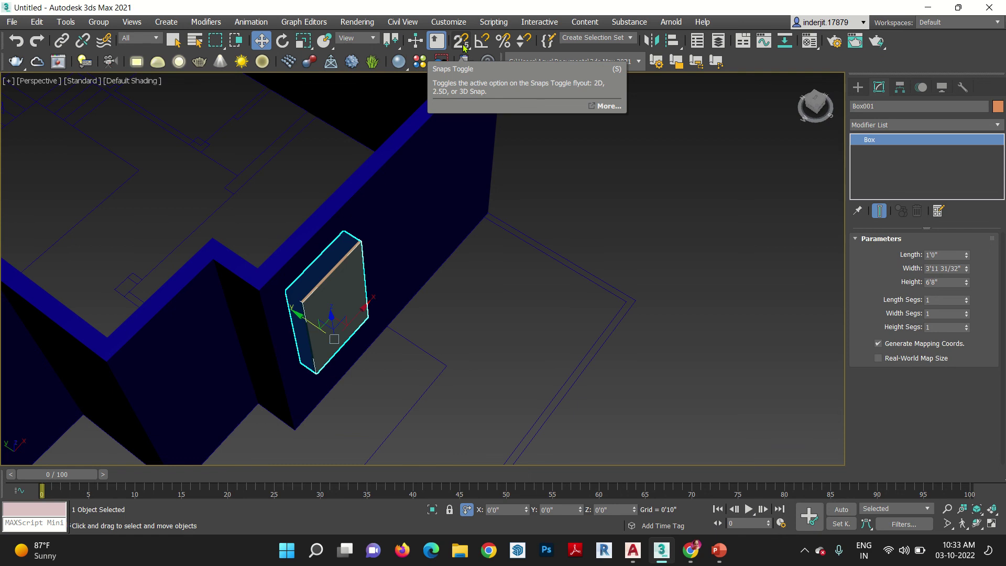
Step: Set snapping to 3D and orbit to a top-down view of both houses
left_click_drag(463, 47, 465, 98)
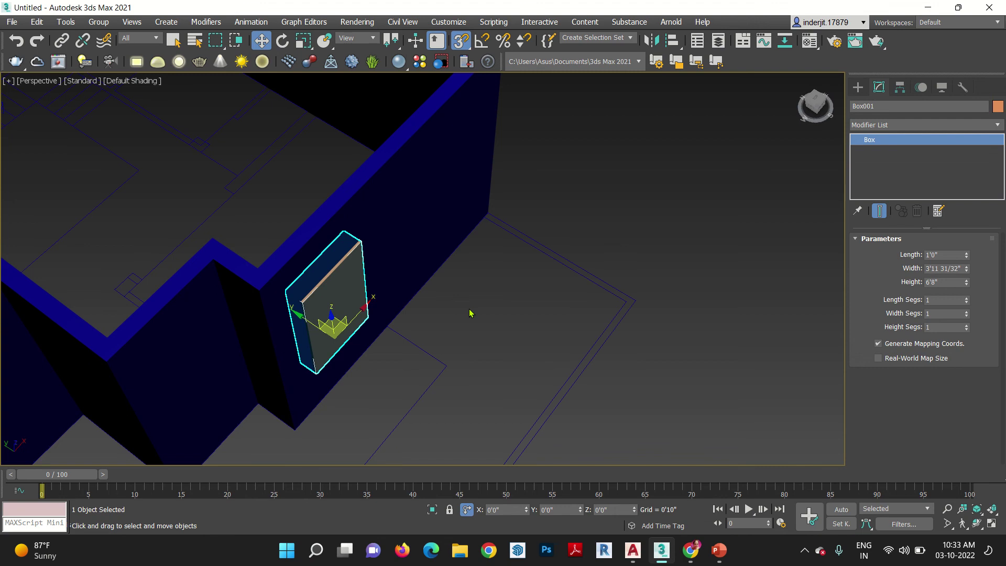
scroll(467, 293, "down", 10)
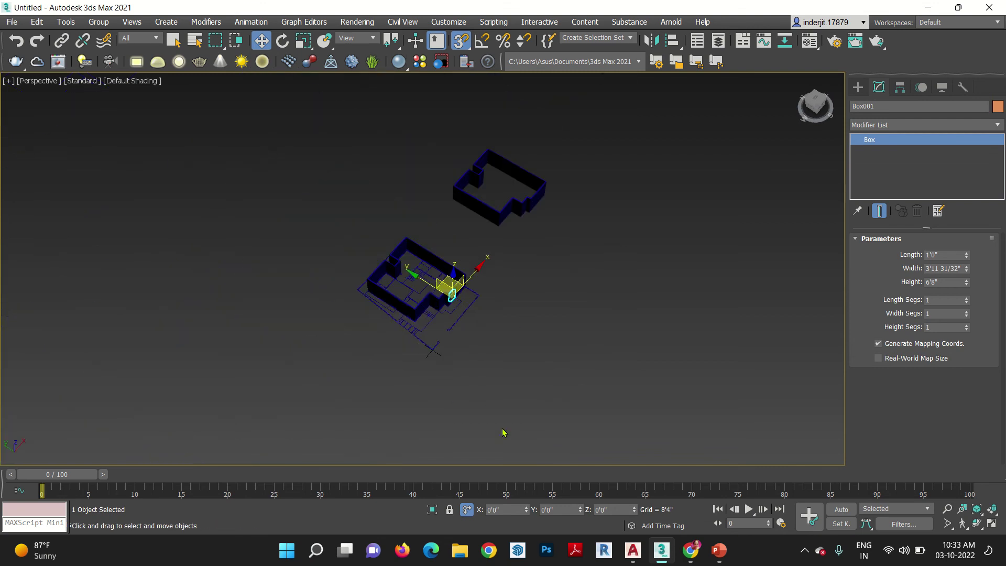
middle_click_drag(487, 381, 328, 305, "alt")
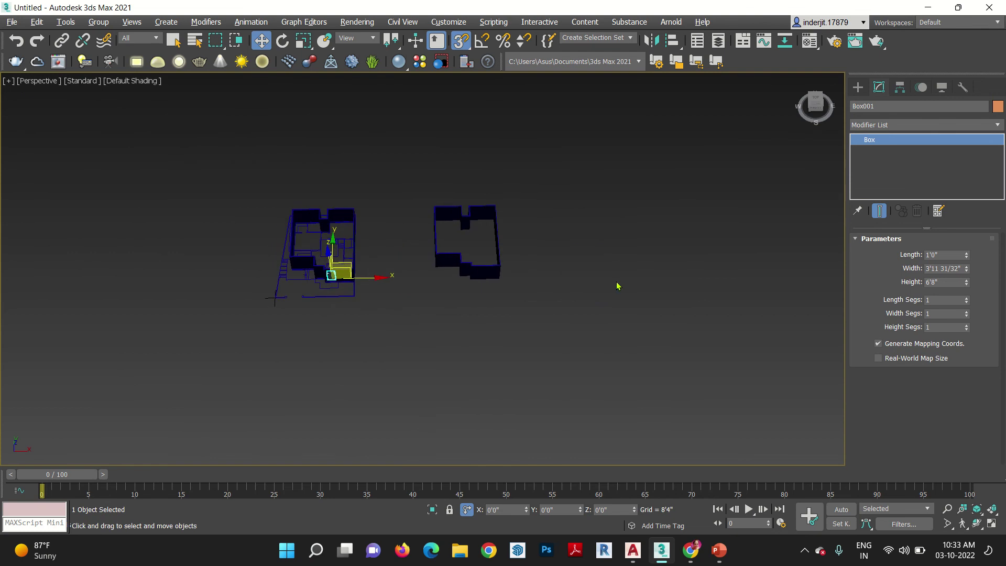
left_click(757, 220)
Step: Draw a tall 25'0"-high box beside the houses and a smaller box next to it
left_click(859, 88)
left_click(891, 164)
middle_click_drag(555, 337, 571, 313, "alt")
left_click_drag(571, 313, 565, 330)
left_click(652, 326)
middle_click_drag(652, 326, 622, 312, "alt")
left_click_drag(622, 312, 629, 328)
left_click(616, 313)
Step: Snap the small box's bottom corner vertex onto the tall box's vertex
key("w")
scroll(618, 314, "up", 5)
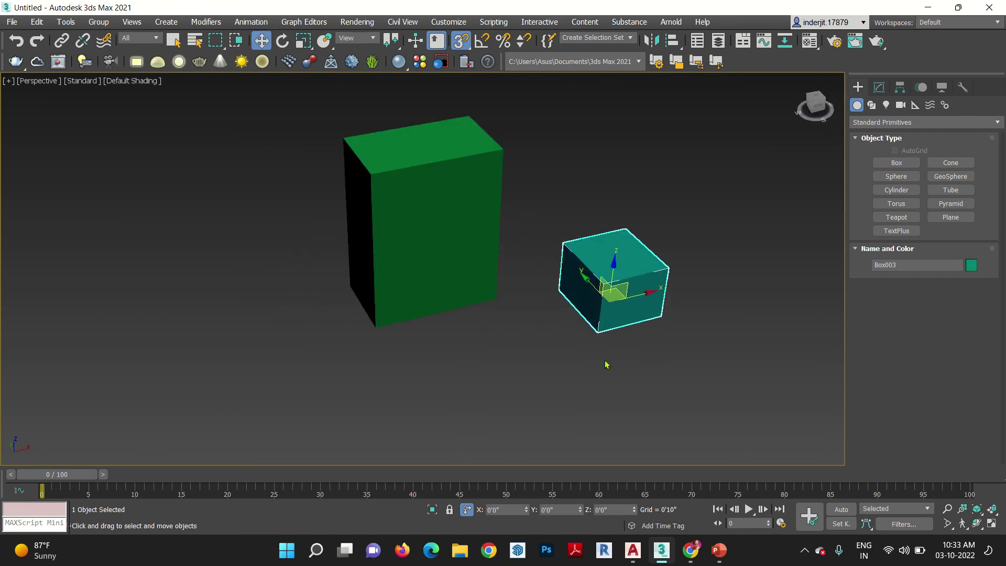
key("s")
left_click_drag(580, 324, 503, 307)
key("ctrl+z")
left_click(461, 41)
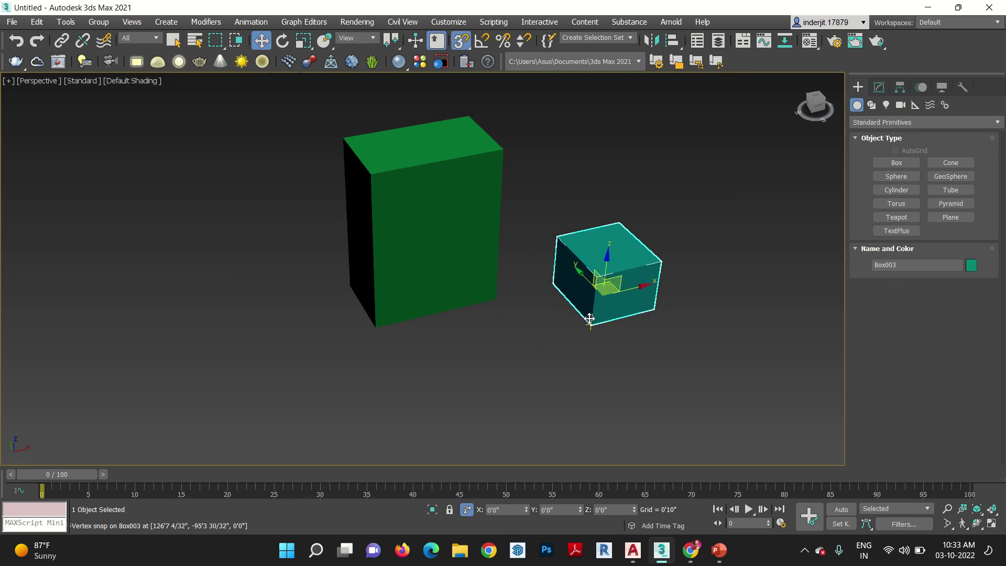
left_click_drag(591, 327, 496, 300)
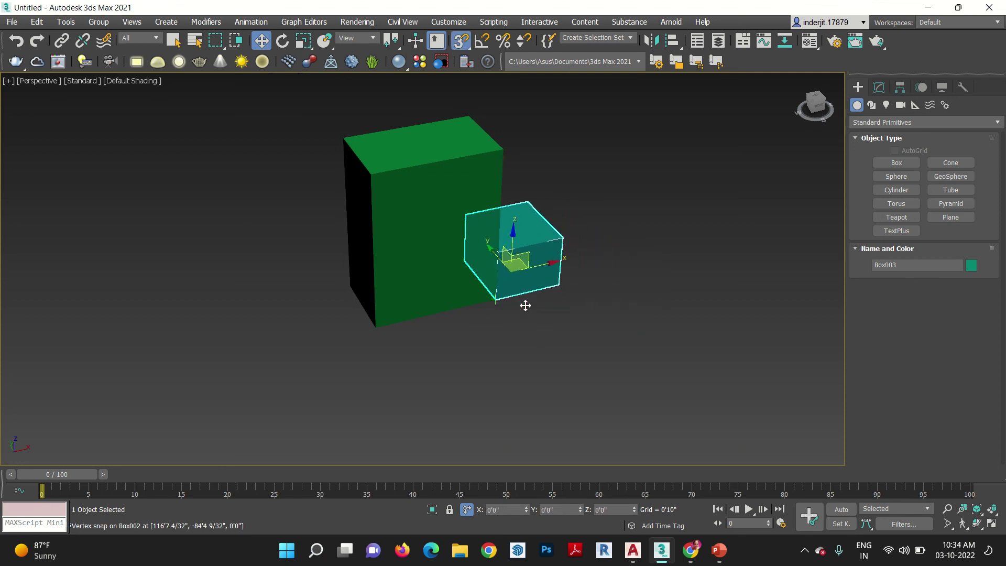
left_click(601, 382)
Step: Switch to the Top view in wireframe with the two boxes centred
middle_click_drag(577, 377, 542, 391, "alt")
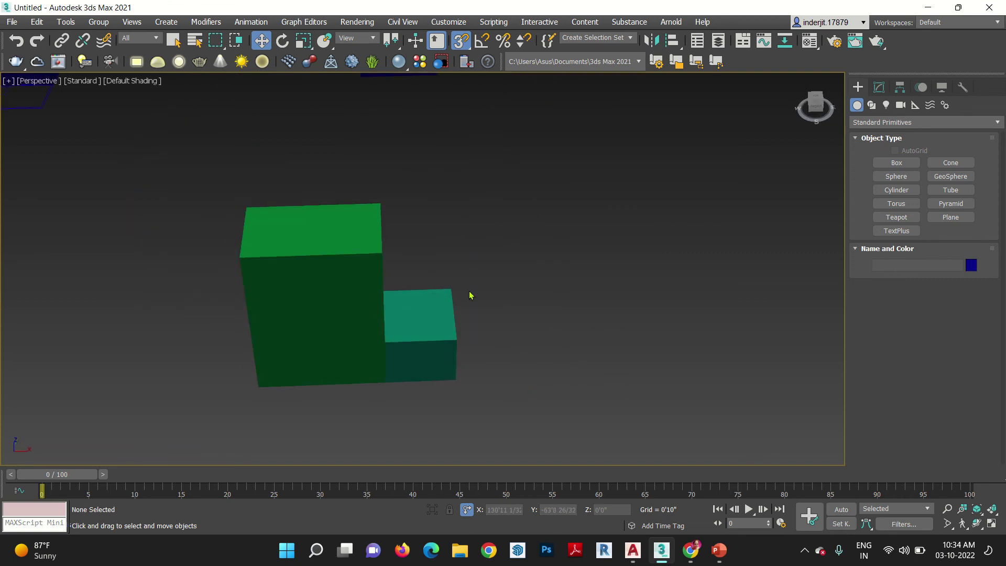
key("t")
key("F3")
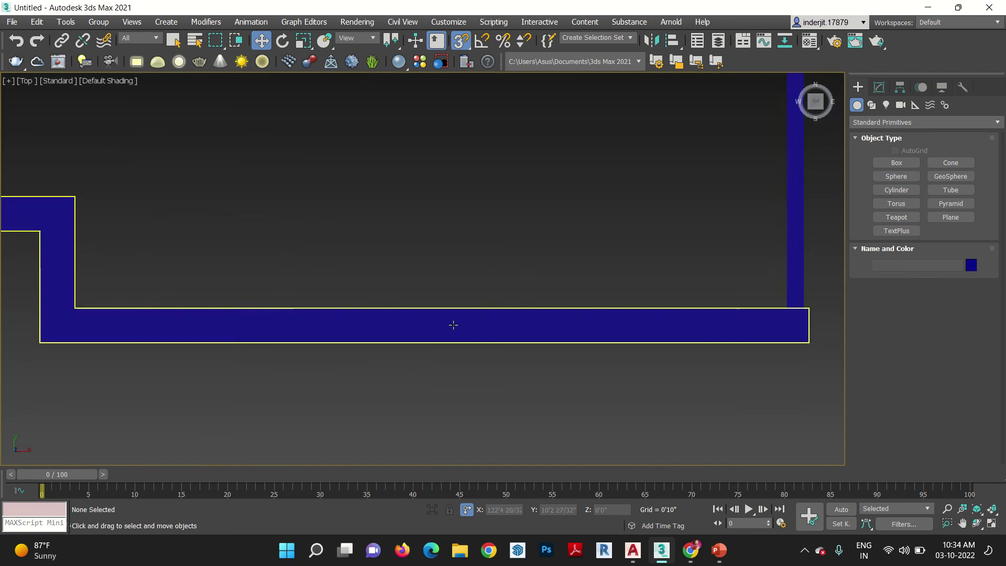
scroll(451, 320, "down", 10)
scroll(430, 380, "up", 8)
key("F3")
scroll(524, 367, "up", 6)
scroll(474, 321, "down", 2)
middle_click_drag(468, 346, 532, 367)
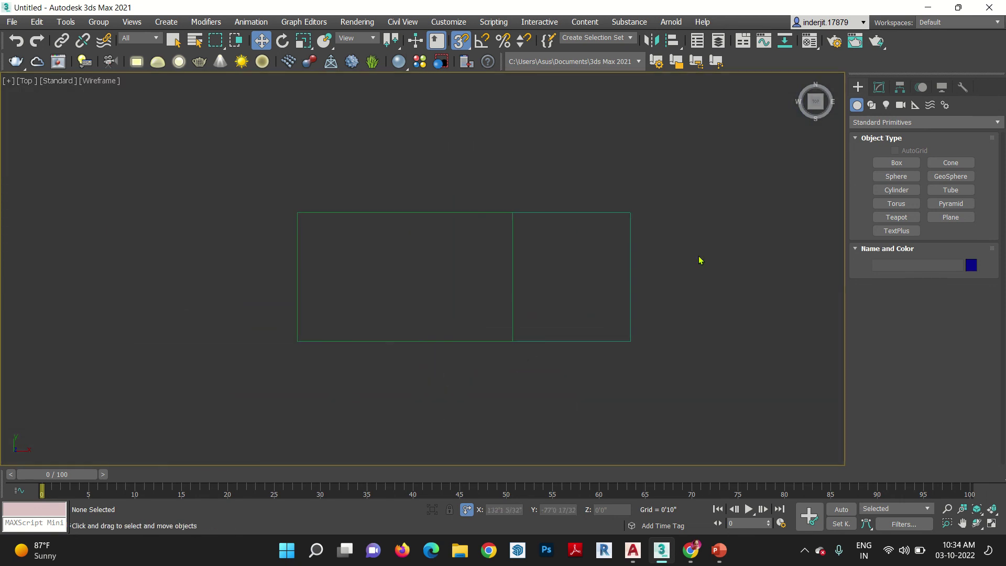
Step: Trace a closed snapped Line through the six corners of the two boxes' footprint
left_click(872, 105)
left_click(910, 175)
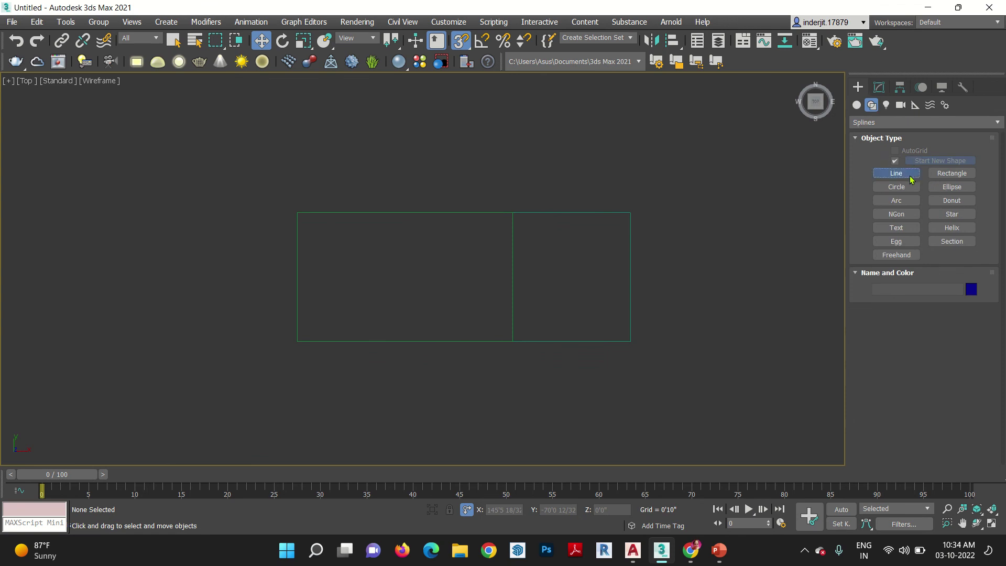
left_click(462, 44)
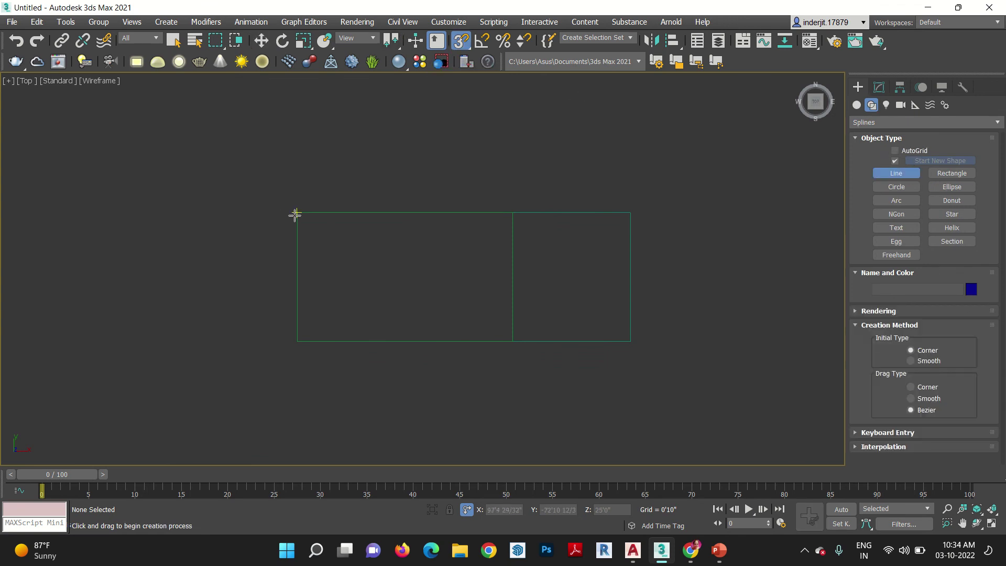
left_click(296, 212)
left_click(297, 341)
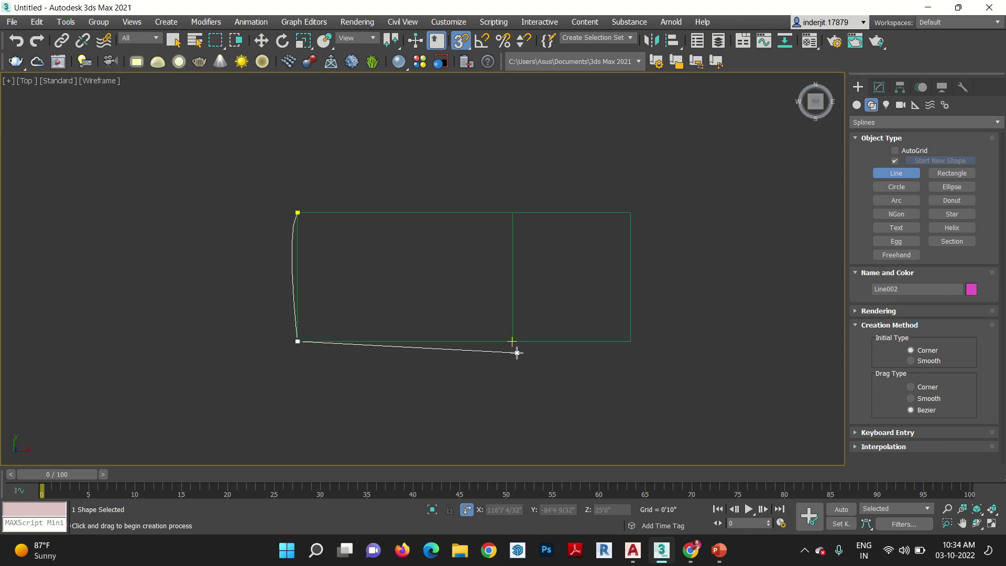
left_click(513, 341)
left_click(630, 341)
left_click(630, 213)
left_click(513, 212)
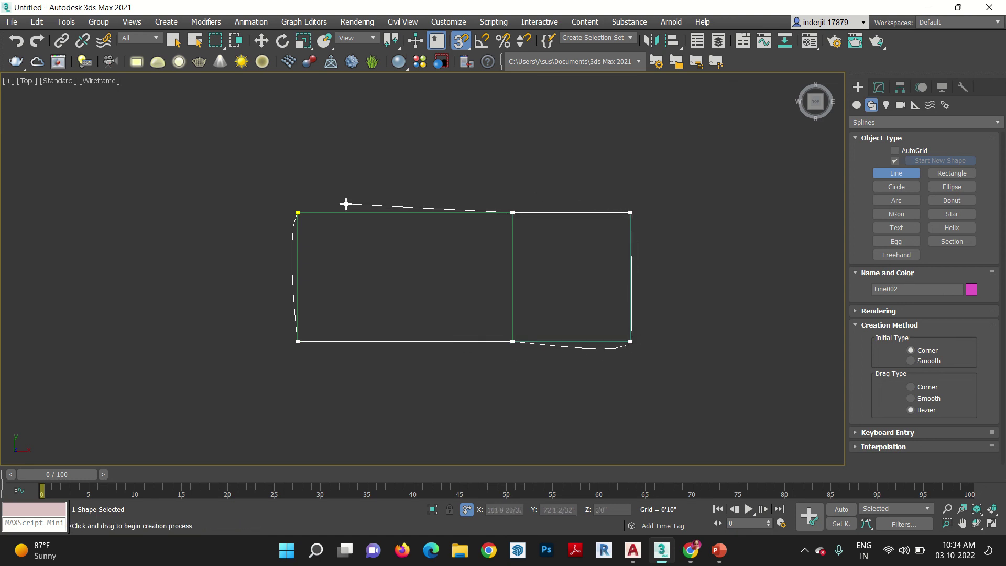
left_click(298, 212)
left_click(478, 284)
Step: Reset Tangents on all the outline's vertices to keep every segment straight
key("w")
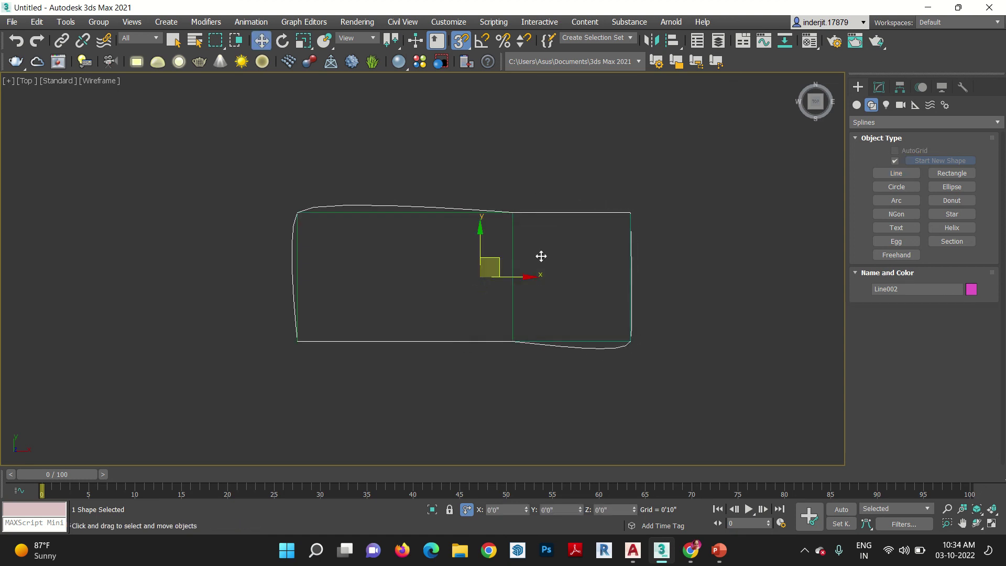
key("1")
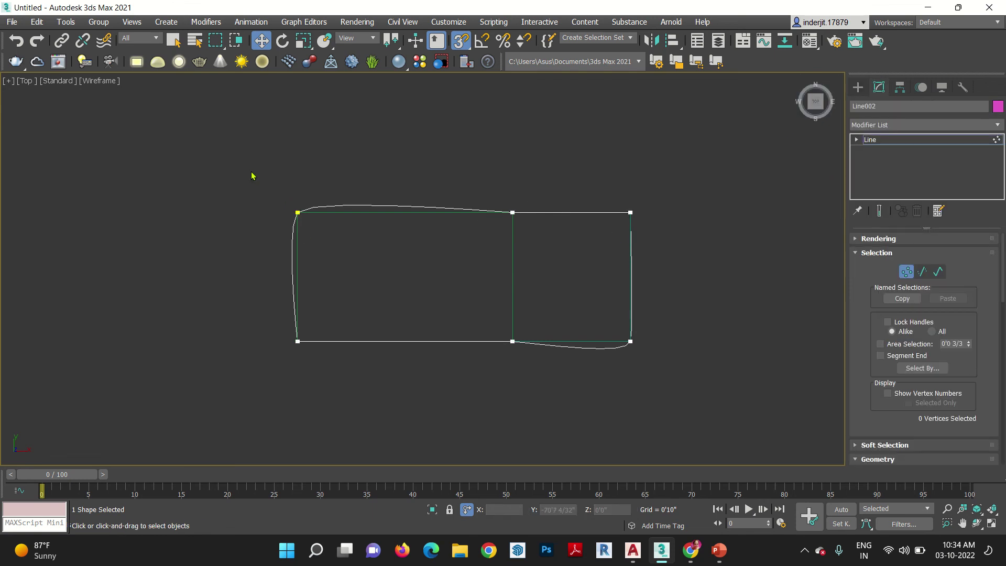
left_click_drag(246, 168, 664, 394)
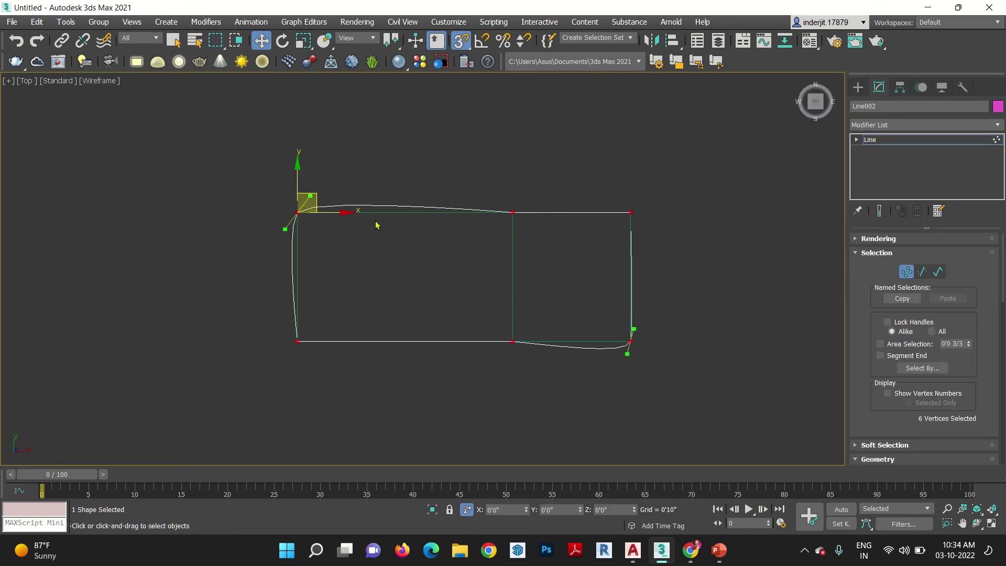
right_click(299, 210)
left_click(275, 152)
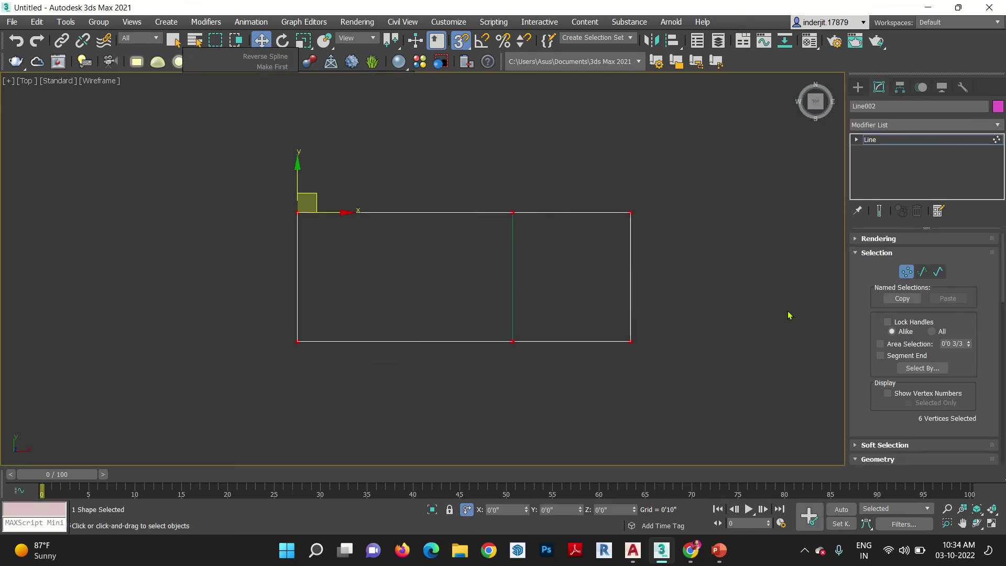
key("1")
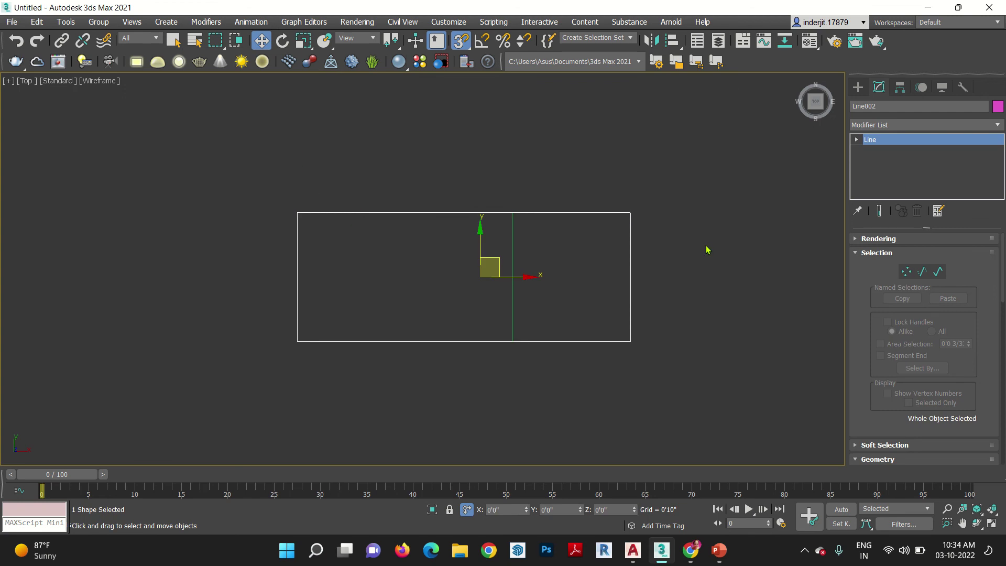
Step: In Perspective view, move the outline along X off to the right
key("p")
mouse_move(500, 431)
middle_mouse_down("alt")
mouse_move(468, 396)
mouse_move(488, 396)
mouse_move(497, 421)
middle_mouse_up("alt")
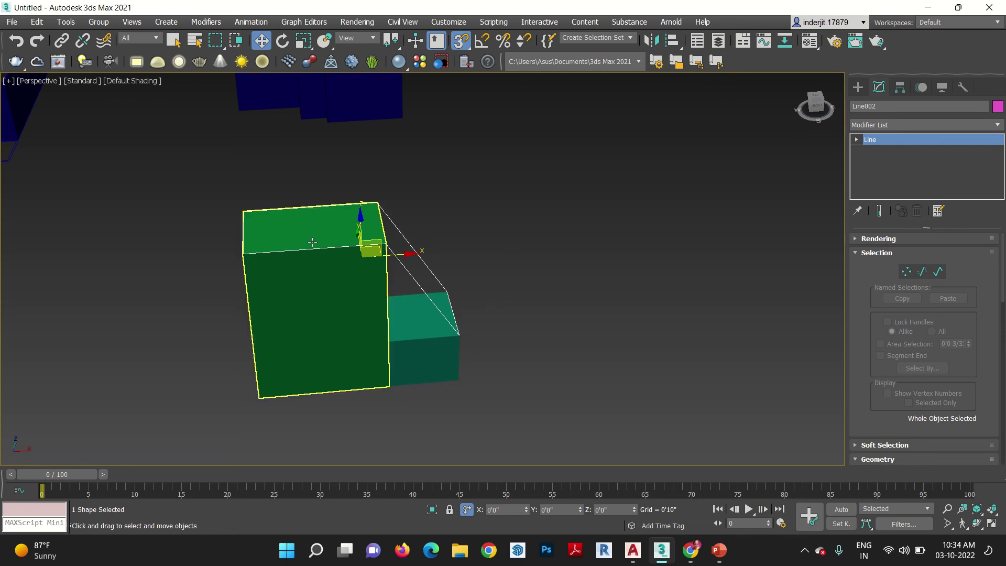
middle_click_drag(497, 376, 492, 356, "alt")
left_click_drag(400, 254, 653, 266)
middle_click_drag(636, 362, 596, 375, "alt")
Step: In Top view, switch snapping to 2.5D and start a Line spline
left_click(595, 376)
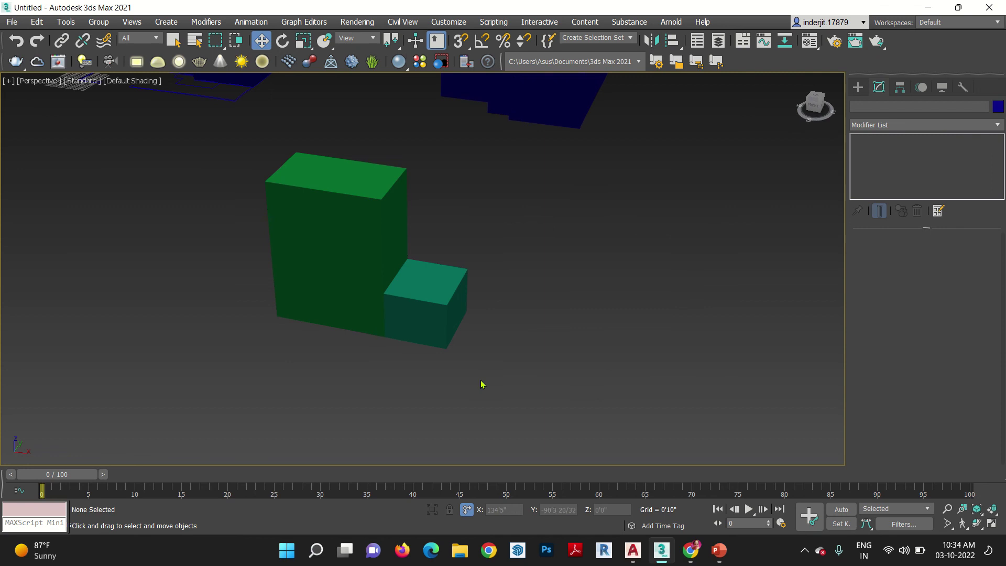
key("t")
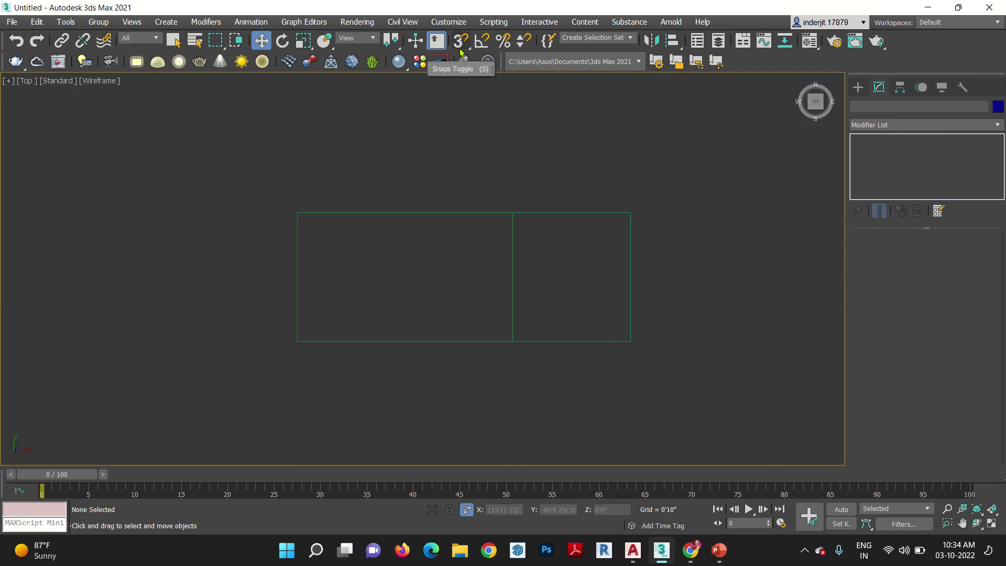
left_click_drag(461, 40, 464, 85)
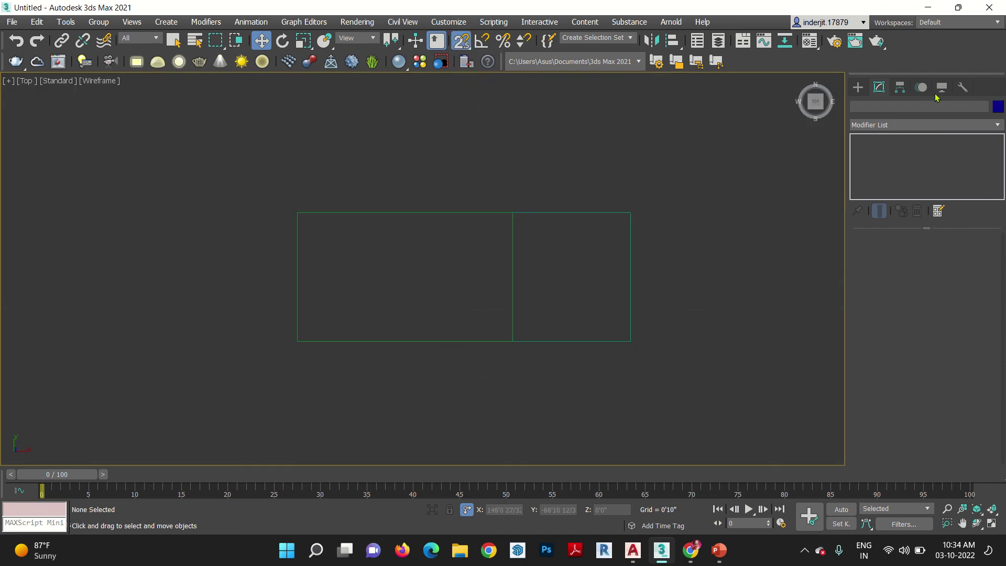
left_click(857, 90)
left_click(896, 173)
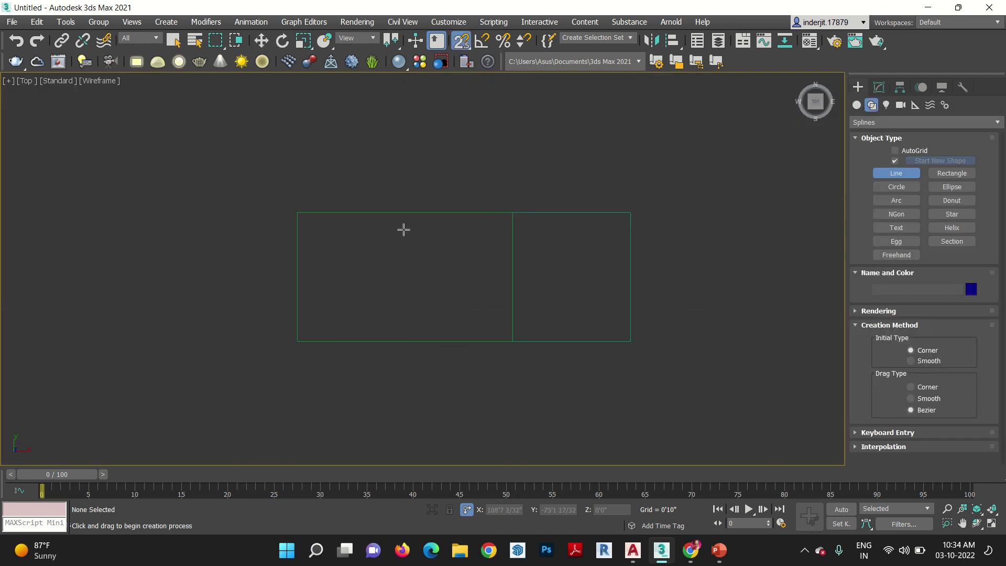
Step: Trace the two boxes' footprint with a six-vertex Line and close the spline
left_click(288, 212)
left_click(298, 343)
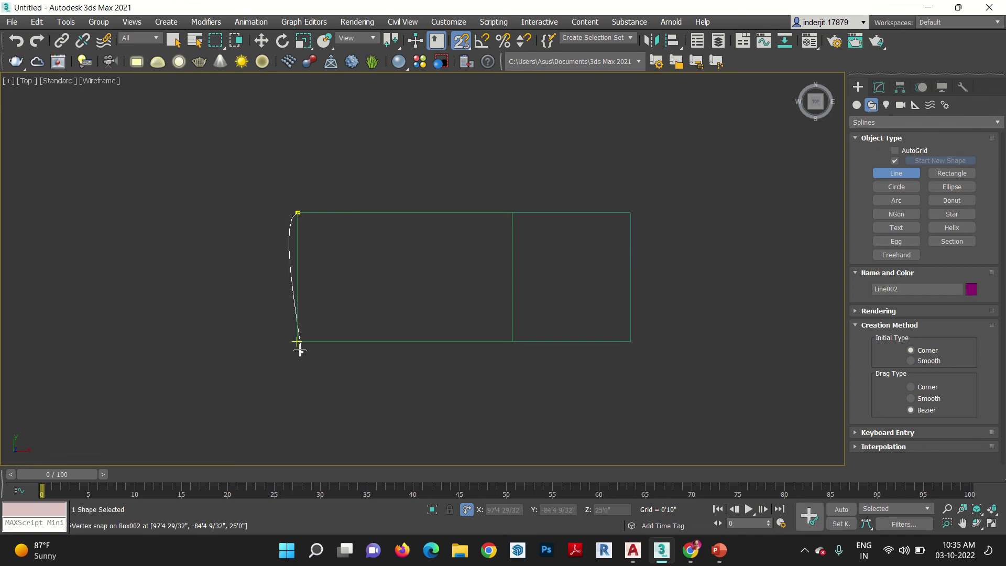
left_click_drag(459, 342, 492, 341)
left_click(512, 341)
left_click(630, 341)
left_click(631, 212)
left_click(512, 213)
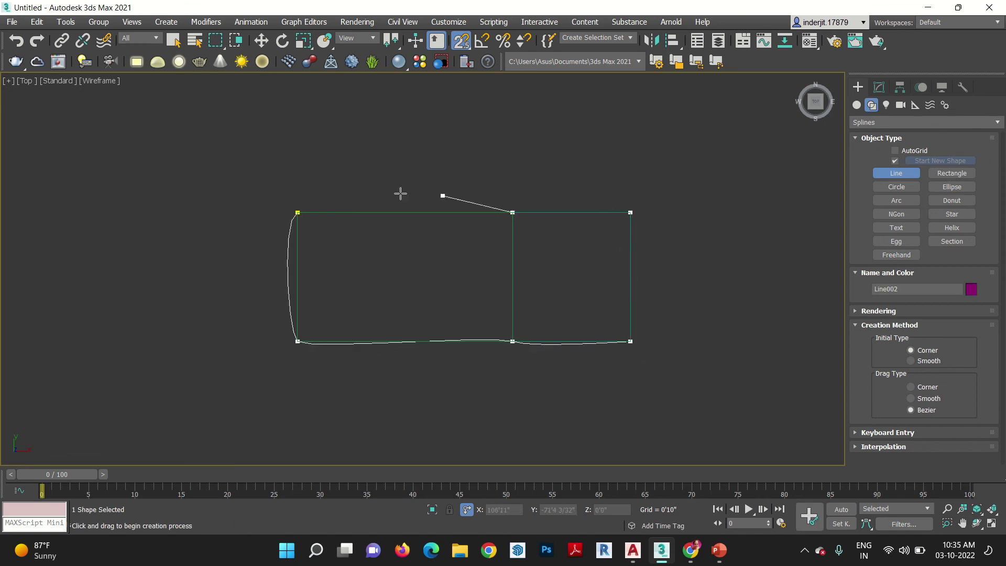
left_click(298, 213)
left_click(478, 284)
Step: Convert all of the outline's vertices to Corner type
left_click_drag(225, 160, 325, 252)
key("w")
right_click(297, 212)
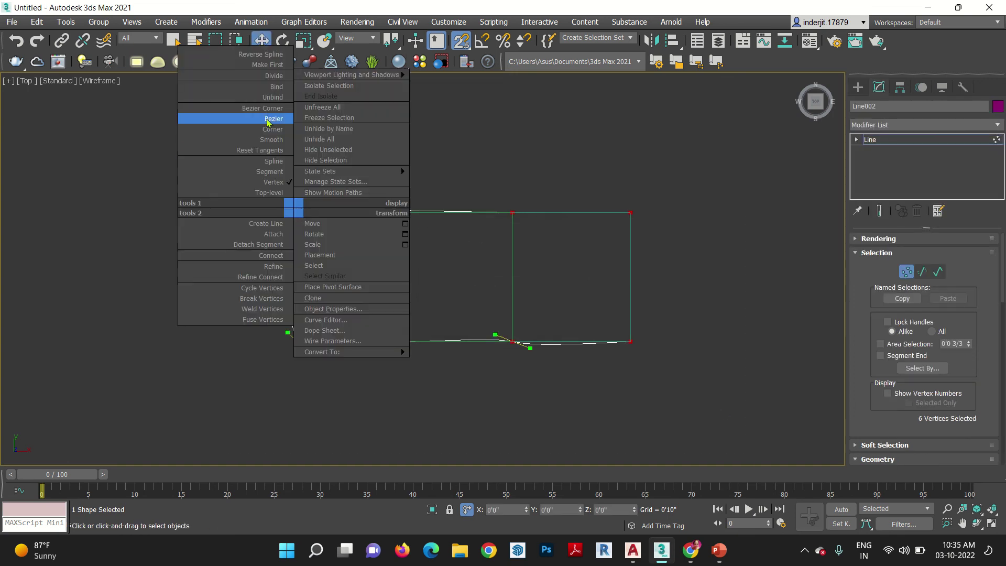
left_click(269, 132)
key("1")
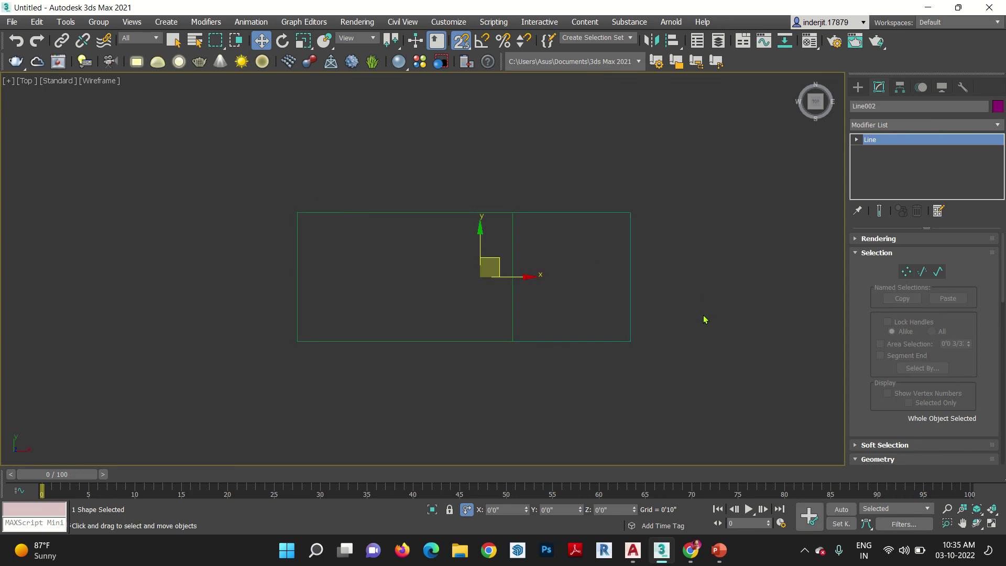
Step: In Perspective view, turn snapping off and raise the outline above the boxes
key("p")
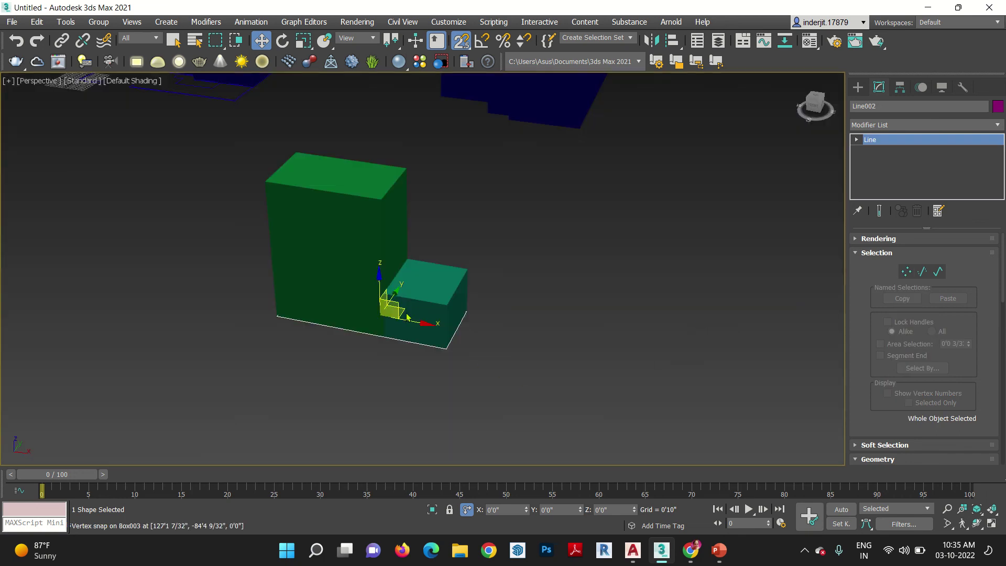
left_click_drag(382, 281, 399, 139)
key("ctrl+z")
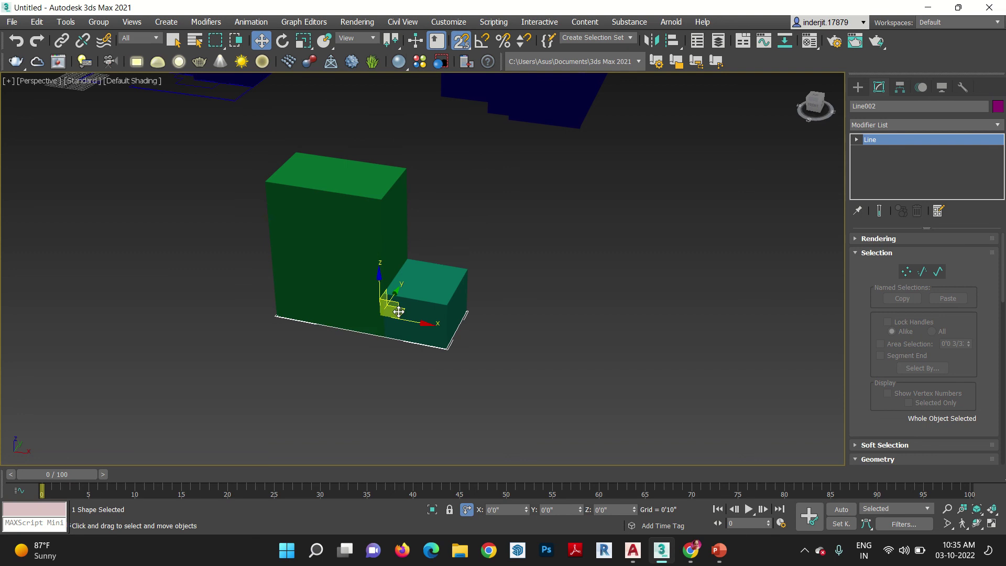
key("s")
left_click_drag(377, 283, 369, 118)
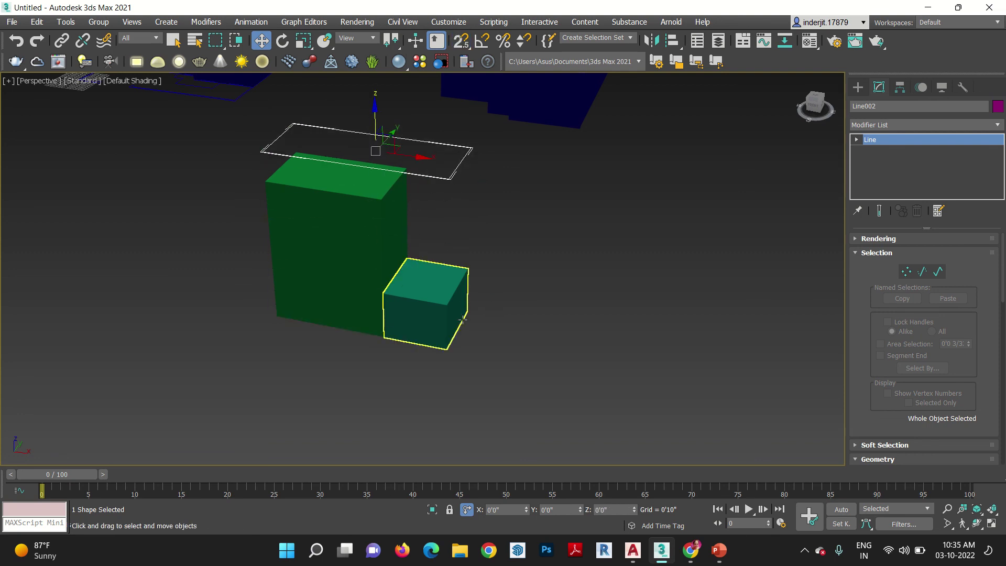
middle_click_drag(465, 346, 507, 336, "alt")
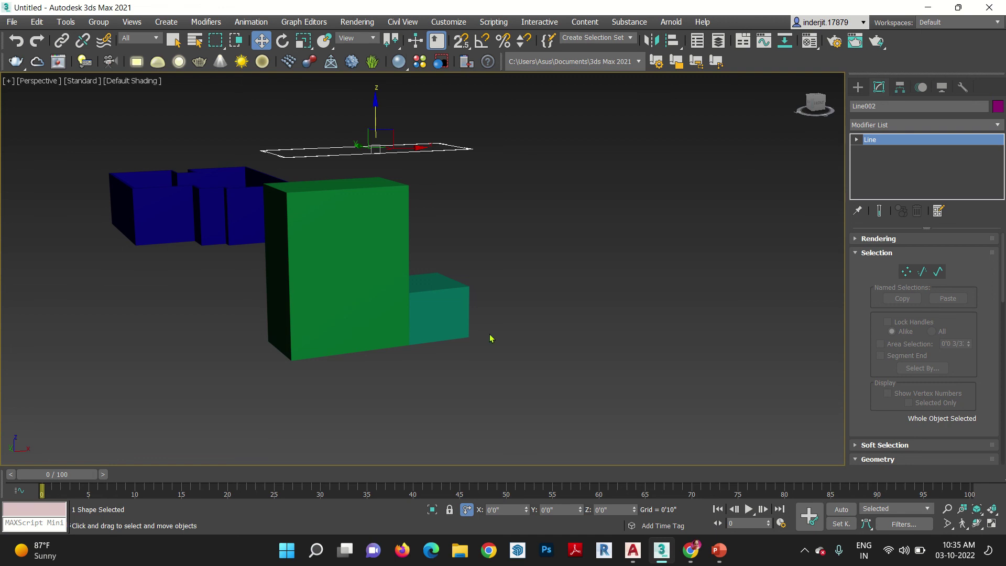
Step: Delete the green and teal boxes and orbit to an elevated view of the door
left_click(489, 339)
left_click(409, 300)
key("Delete")
left_click(438, 317)
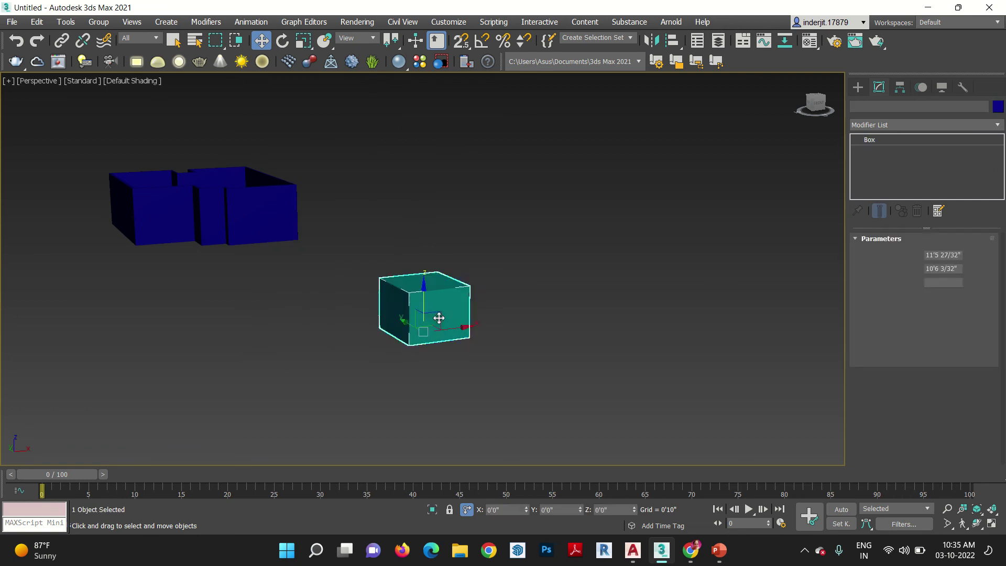
key("Delete")
middle_click_drag(370, 338, 589, 321)
scroll(589, 321, "down", 3)
scroll(371, 330, "up", 10)
middle_click_drag(375, 294, 433, 350, "alt")
scroll(433, 351, "down", 2)
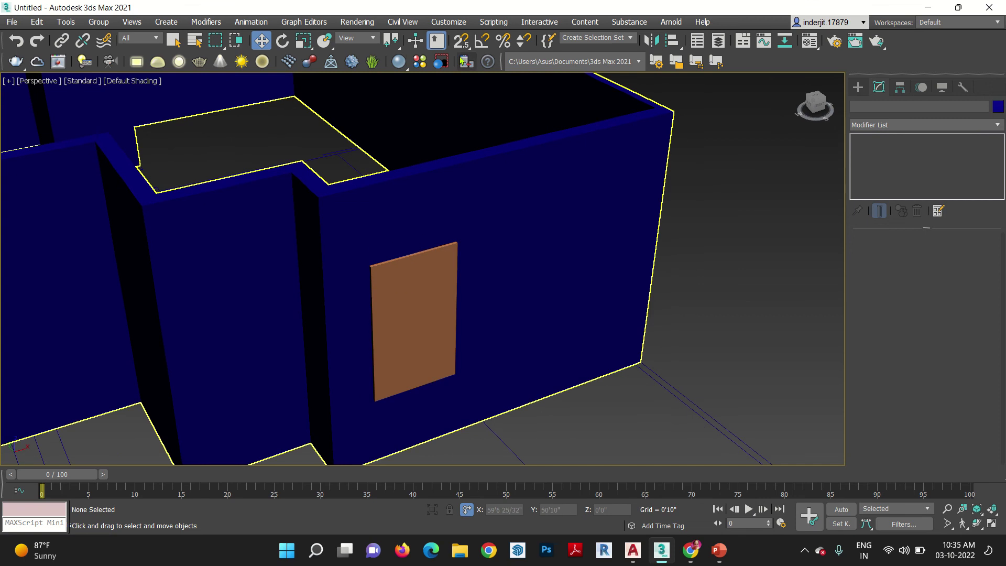
Step: With 3D snapping, lock Box001 and Shift-move an independent copy rightward along the wall
left_click_drag(461, 41, 461, 105)
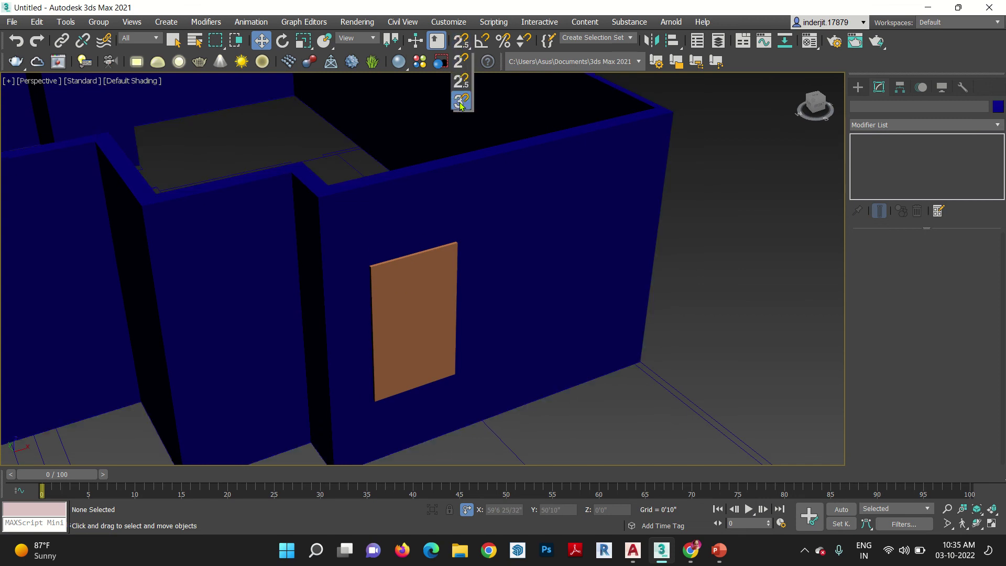
left_click(389, 369)
key("F3")
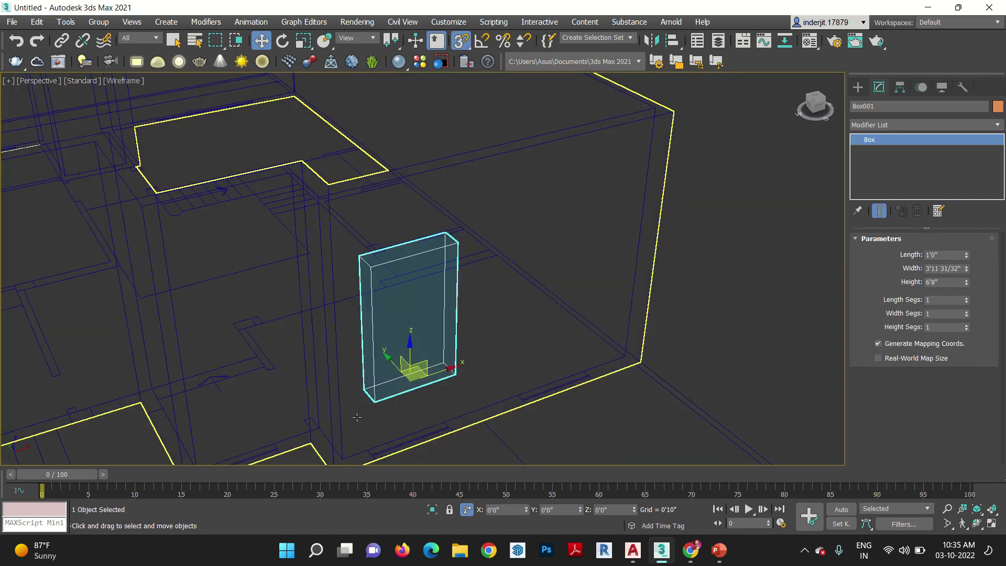
mouse_move(363, 422)
middle_mouse_down("alt")
mouse_move(359, 377)
mouse_move(354, 403)
middle_mouse_up("alt")
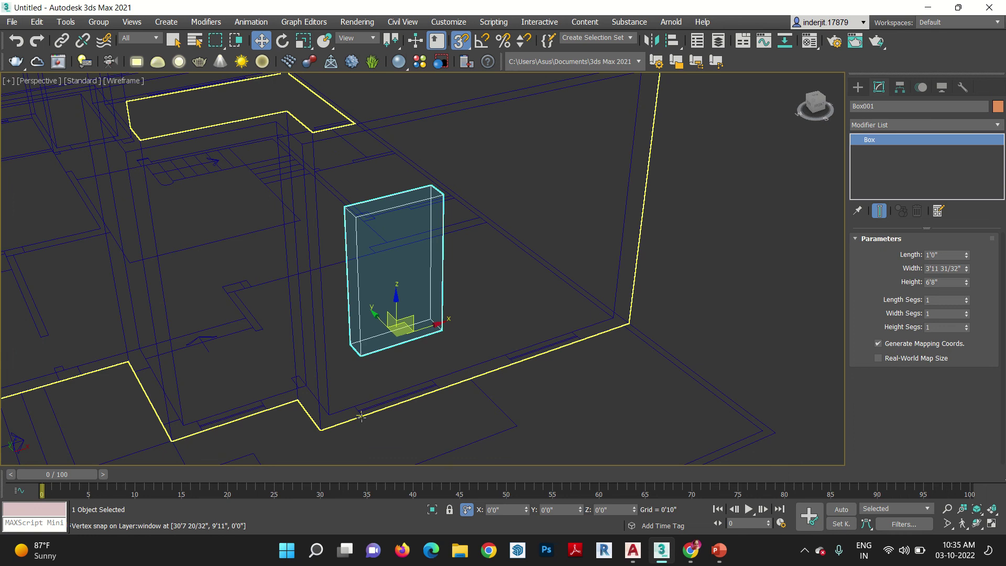
left_click(449, 509)
mouse_move(361, 415)
left_mouse_down("shift")
mouse_move(433, 414)
mouse_move(526, 370)
mouse_move(517, 367)
left_mouse_up("shift")
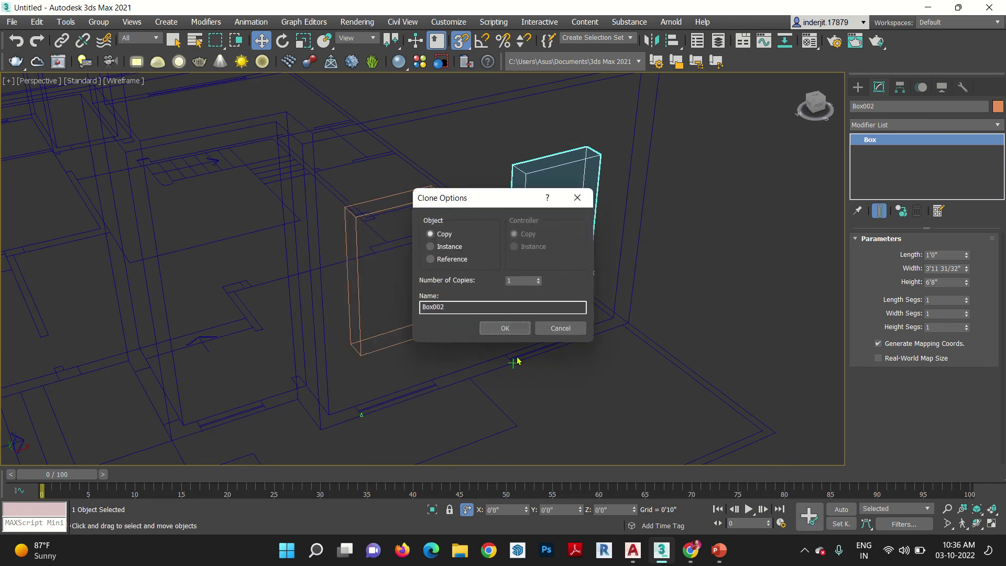
left_click(506, 327)
right_click(559, 408)
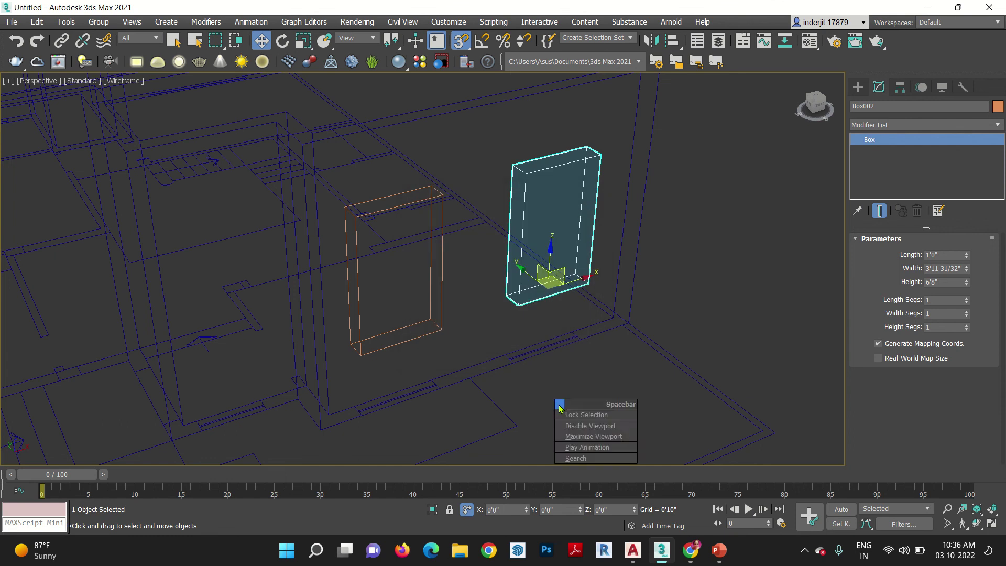
left_click(500, 406)
key("F3")
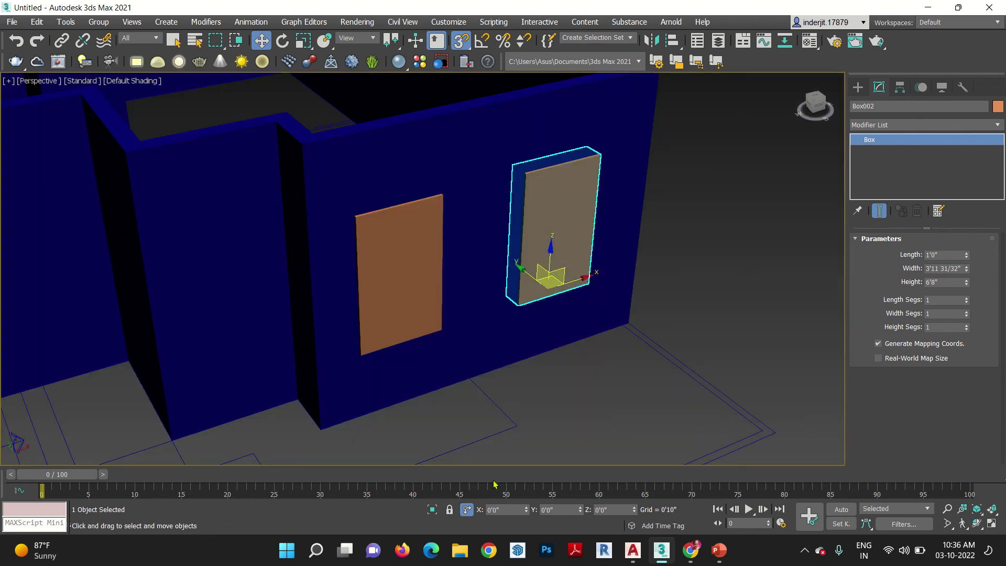
left_click(564, 407)
Step: Frame the whole building, select the walls and bring up geometry creation options
middle_click_drag(565, 407, 144, 352, "alt")
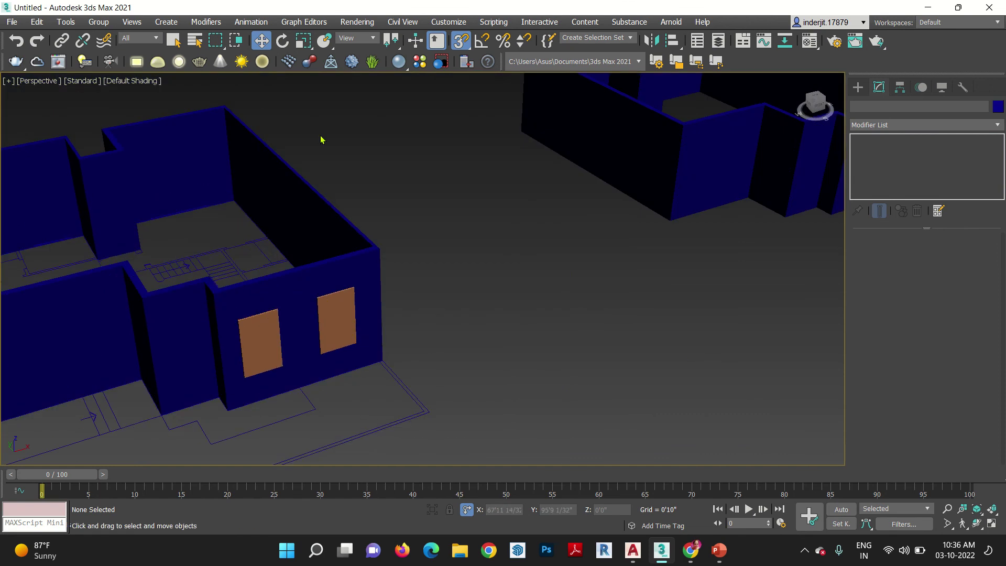
middle_click_drag(336, 325, 493, 330)
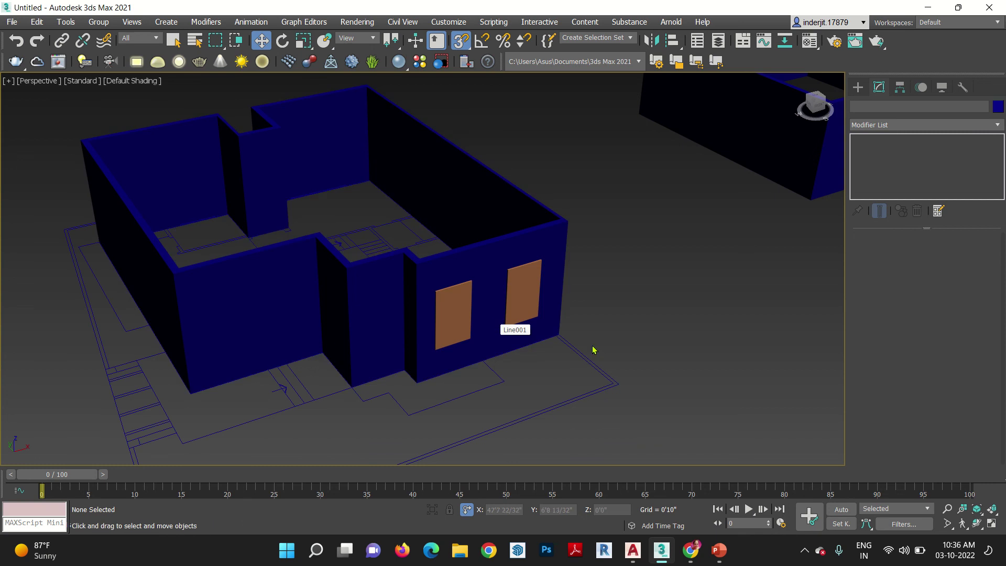
left_click(513, 246)
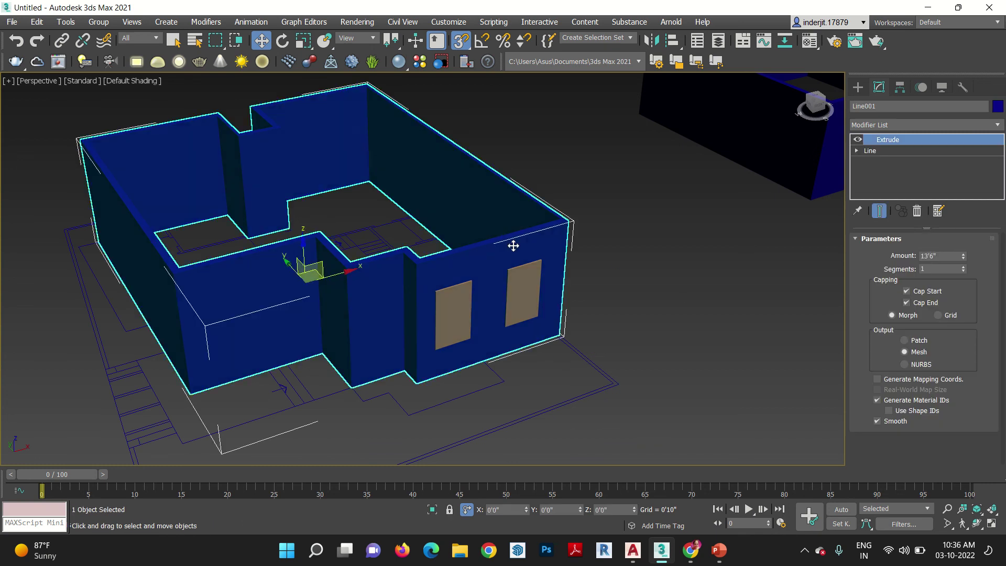
left_click(858, 88)
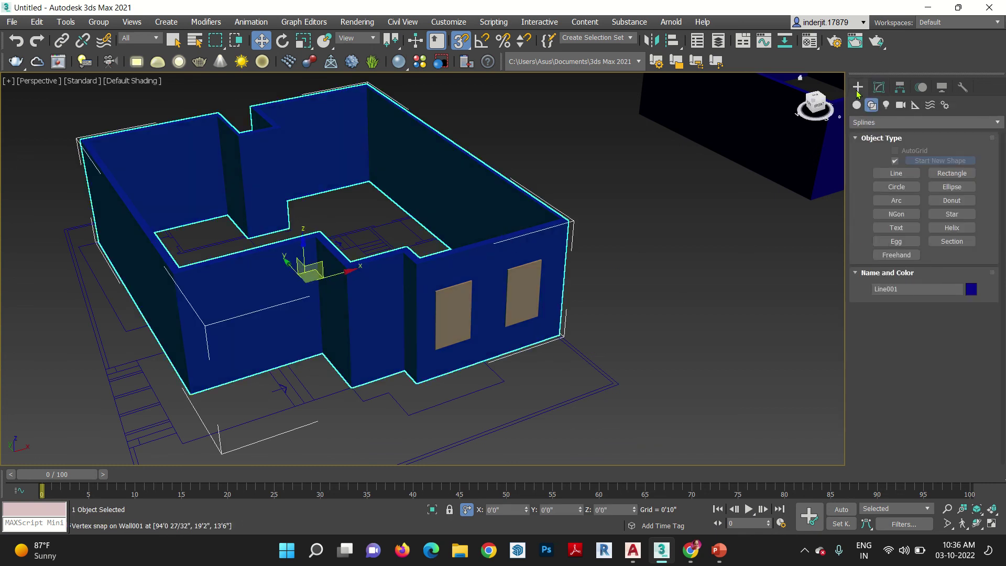
left_click(869, 122)
Step: Change the Geometry category from Standard Primitives to Compound Objects
left_click(856, 104)
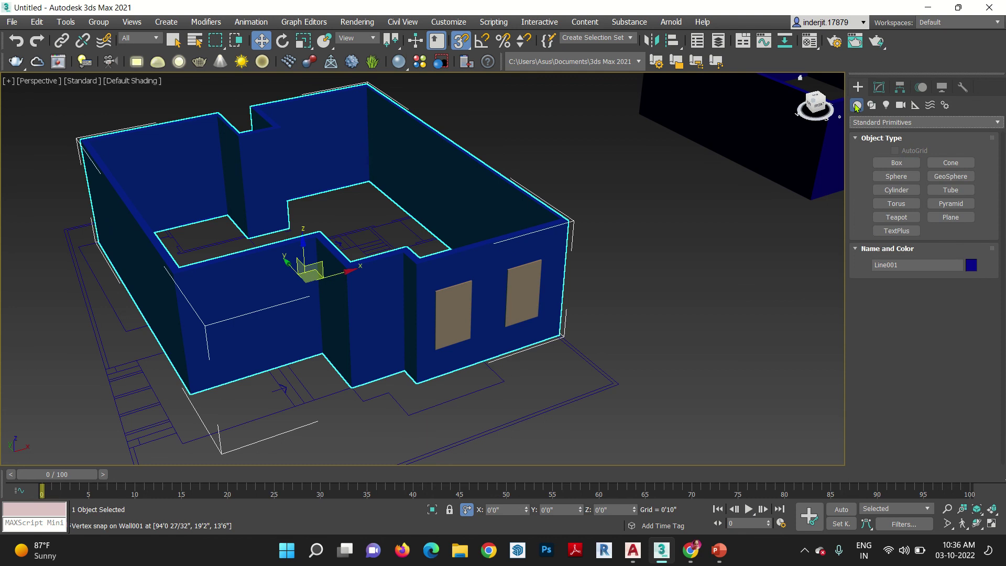
left_click(866, 124)
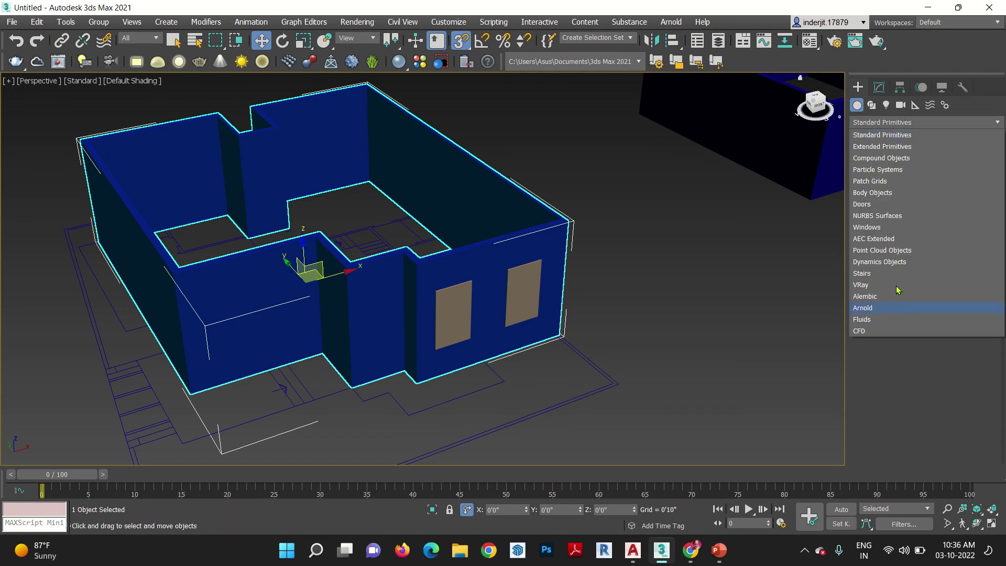
left_click(890, 158)
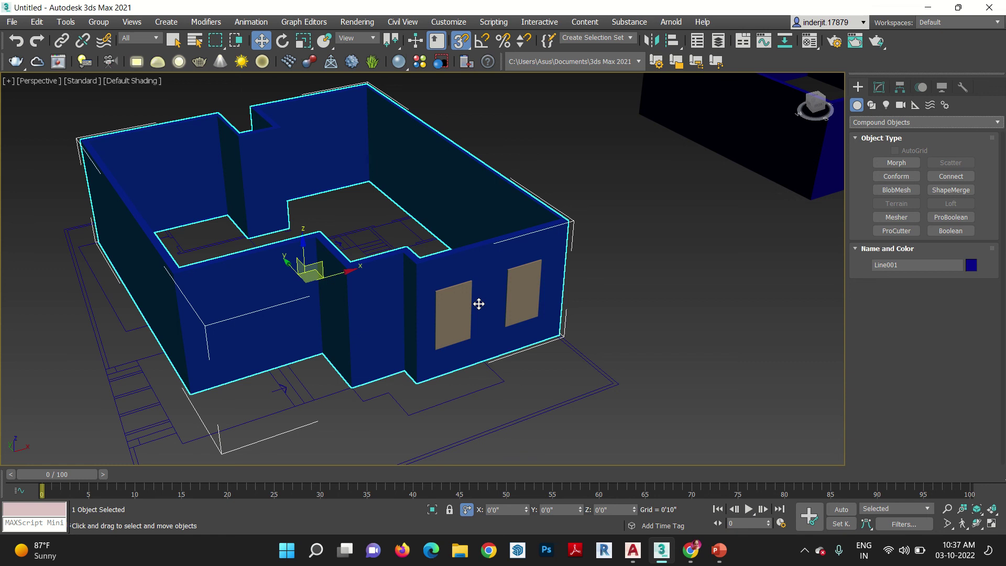
mouse_move(495, 2)
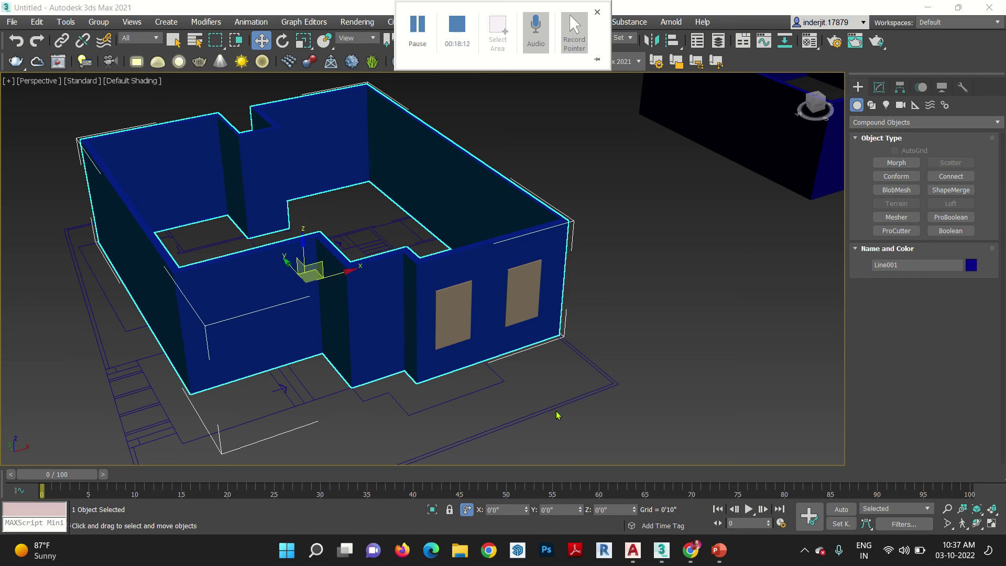
Step: Apply a ProBoolean subtraction to the walls, picking the left and right window boxes
left_click(948, 218)
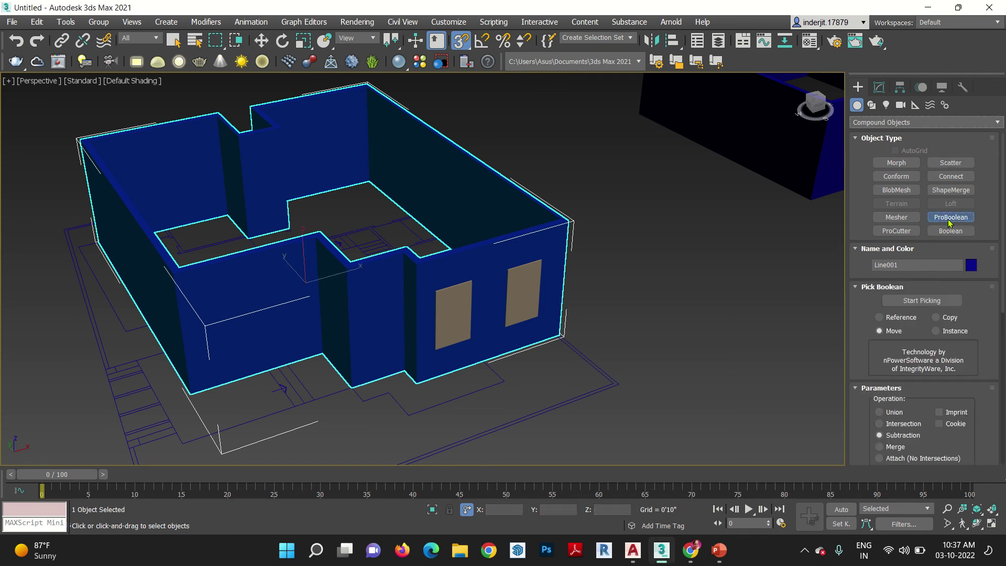
left_click(930, 303)
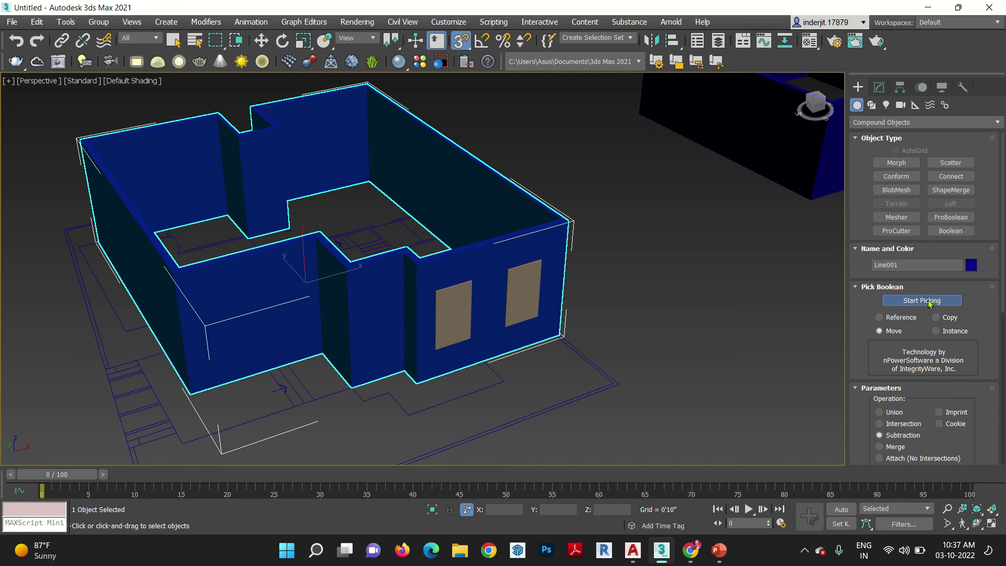
left_click(454, 313)
left_click(532, 292)
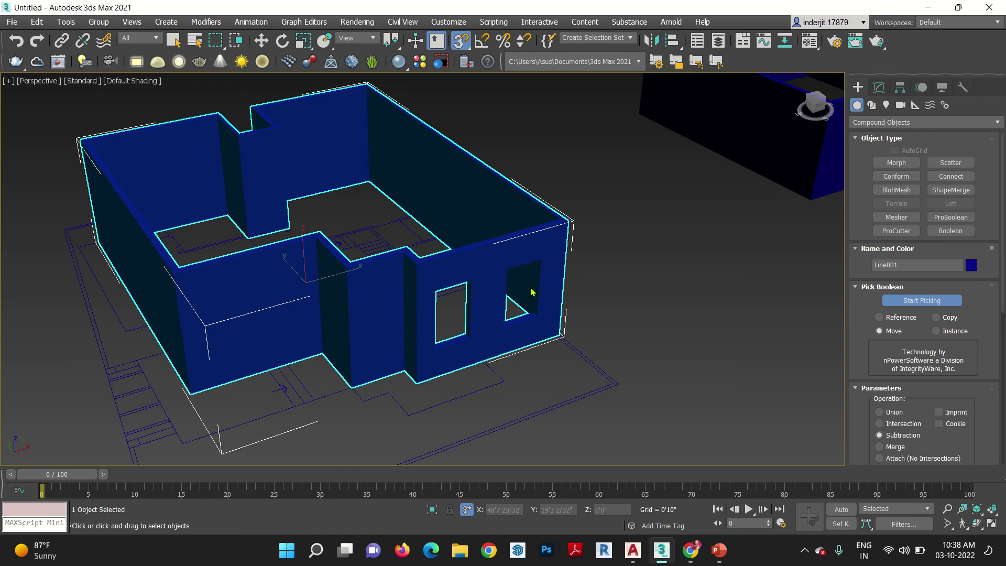
Step: End ProBoolean picking and deselect the walls
left_click(532, 292)
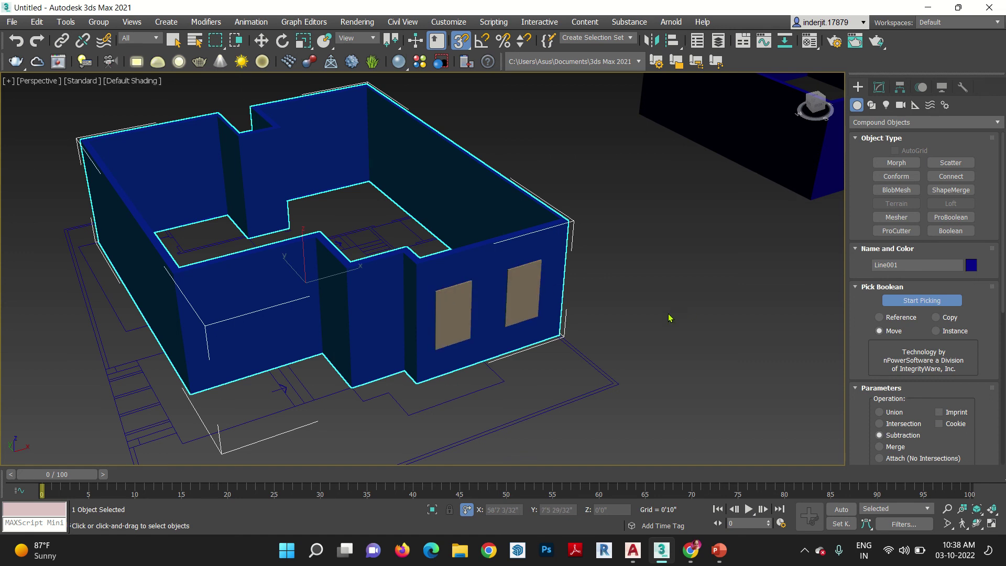
key("w")
left_click(879, 87)
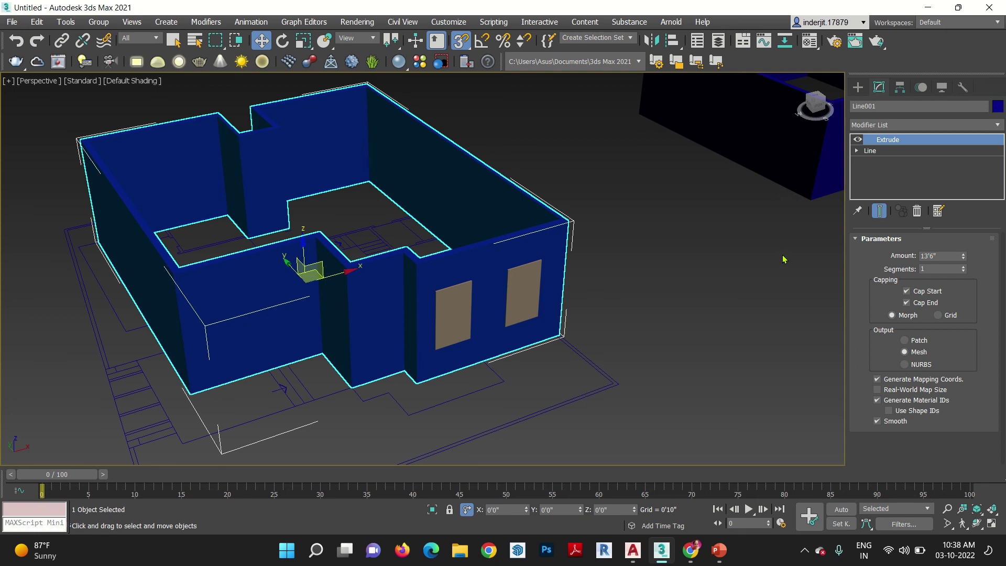
left_click(669, 387)
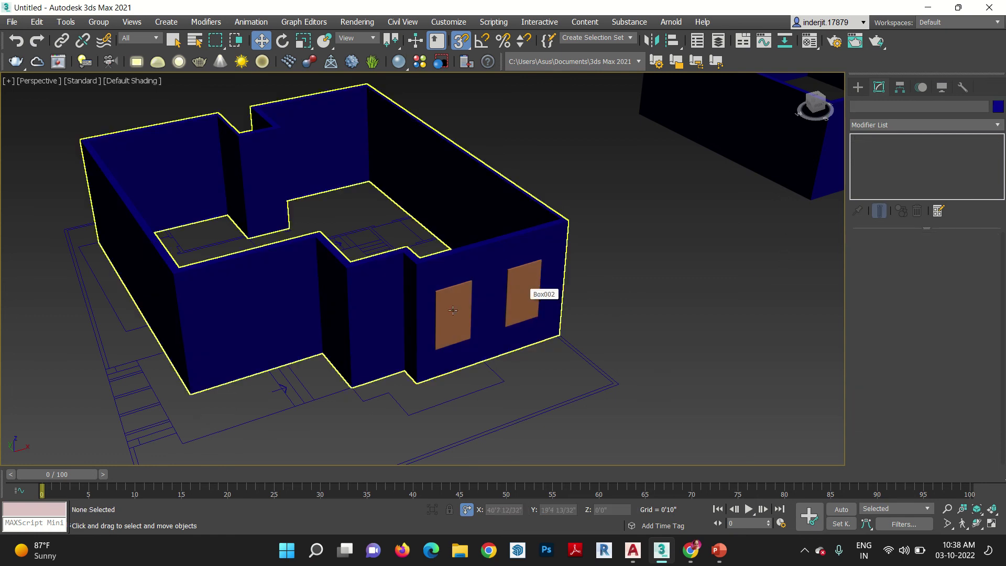
Step: Connect the right tan box Box002 with Box001 into one Connect object
left_click(527, 306)
left_click(859, 87)
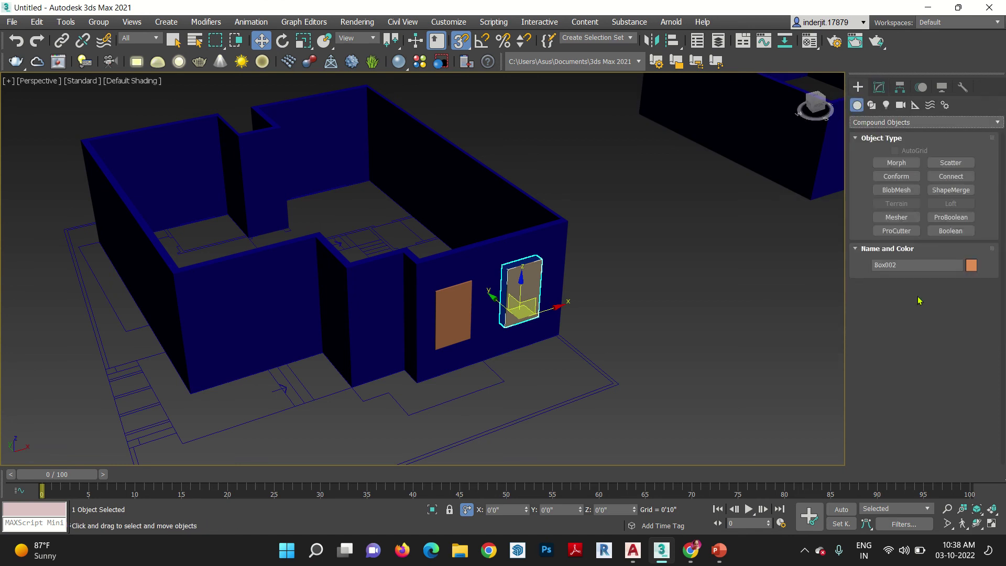
left_click(951, 176)
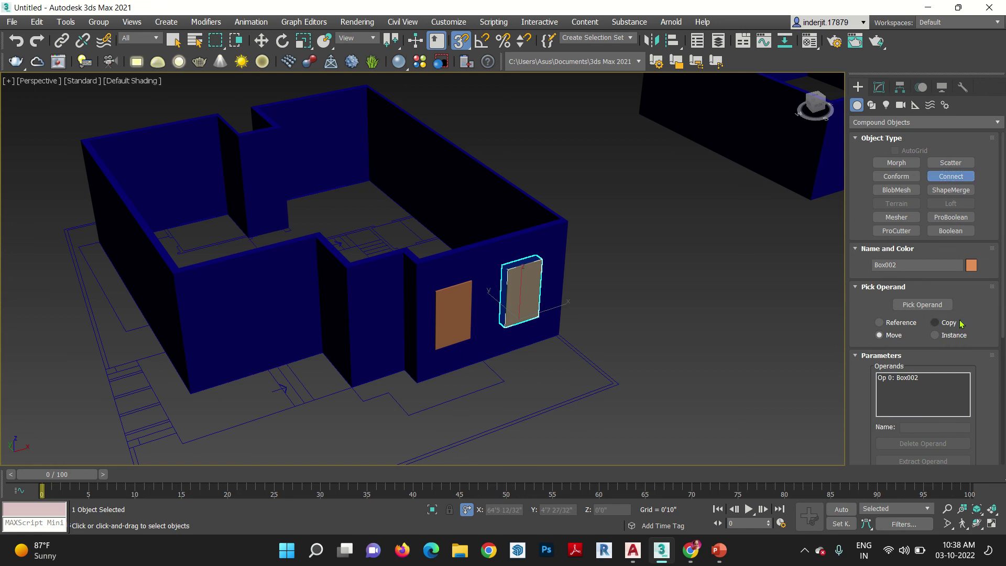
left_click(940, 306)
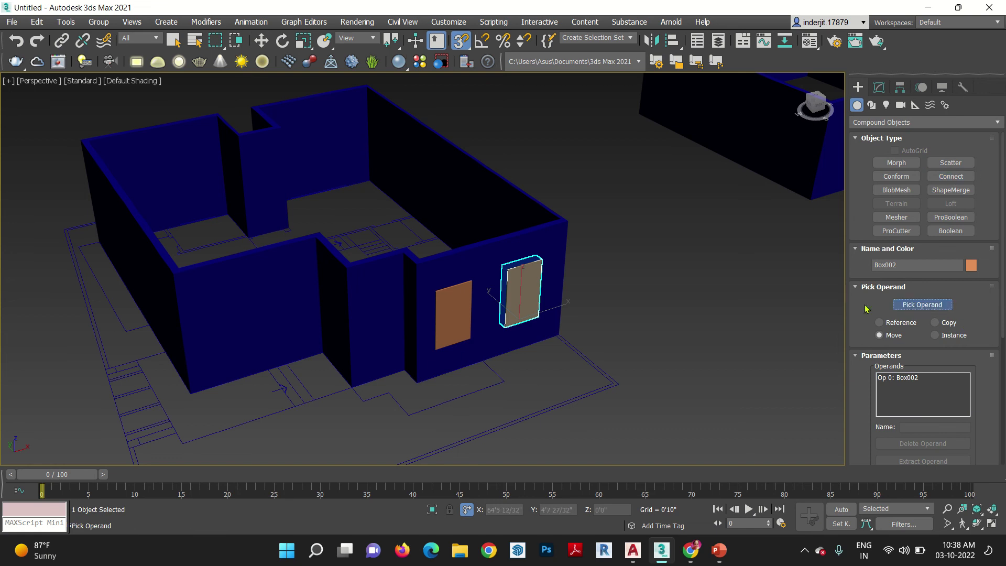
left_click(451, 321)
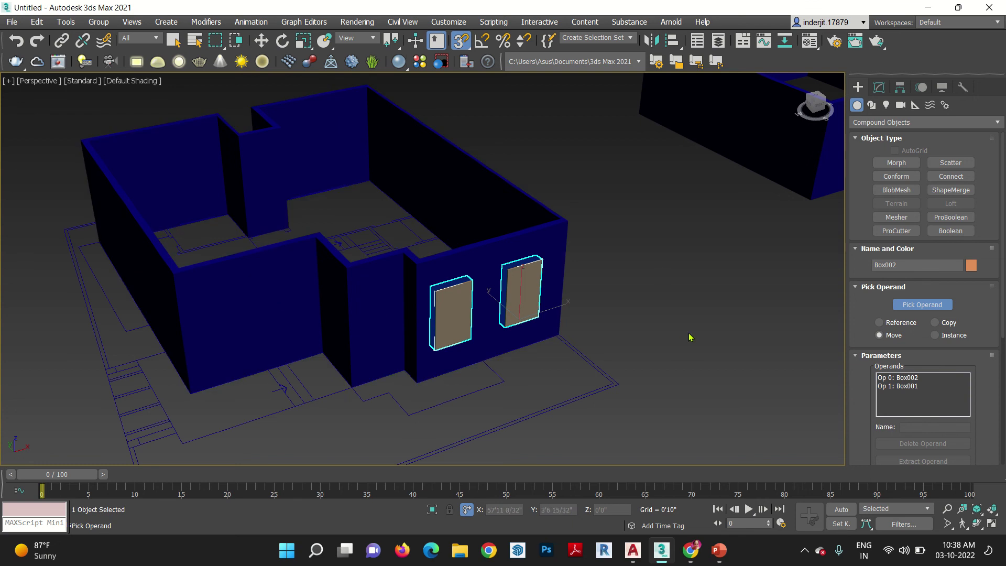
key("w")
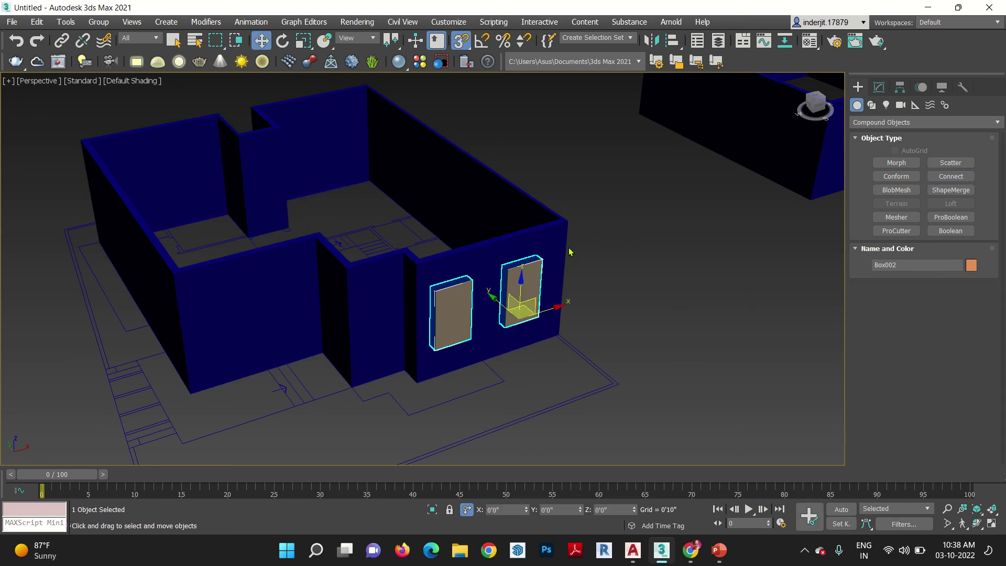
left_click(563, 247)
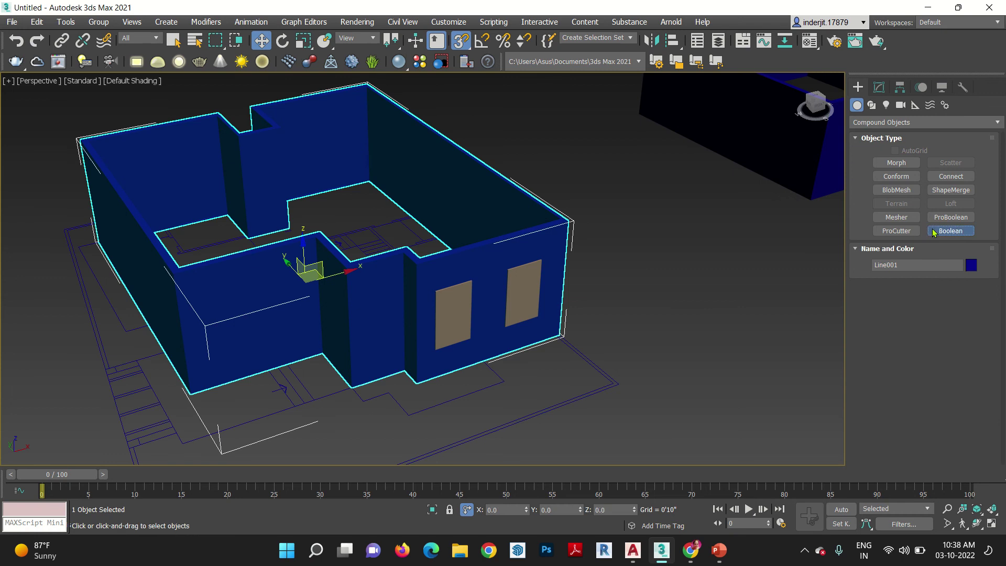
Step: Boolean-subtract the joined Box002 window blocks from Line001, cutting two window openings
left_click(934, 233)
left_click(920, 301)
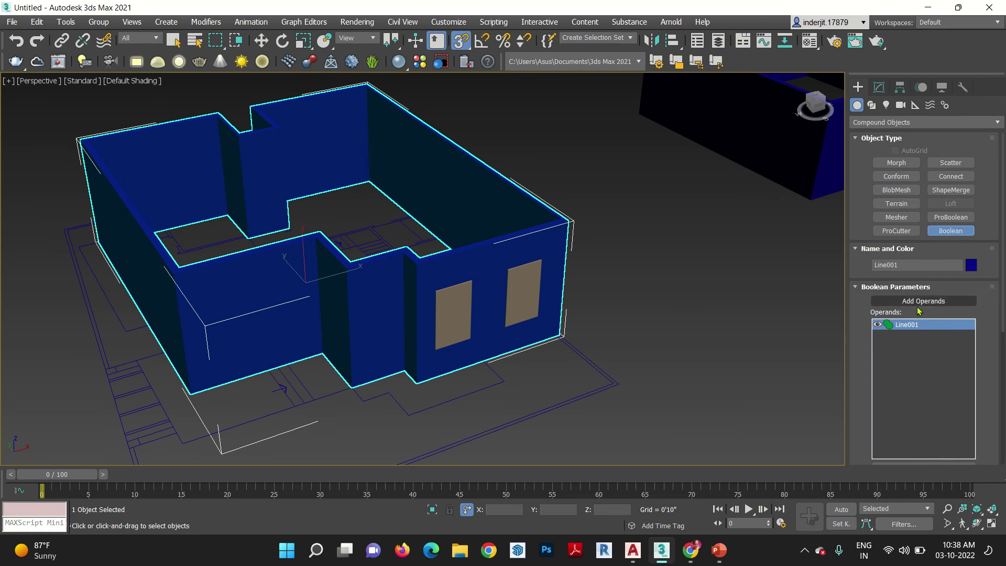
left_click(523, 298)
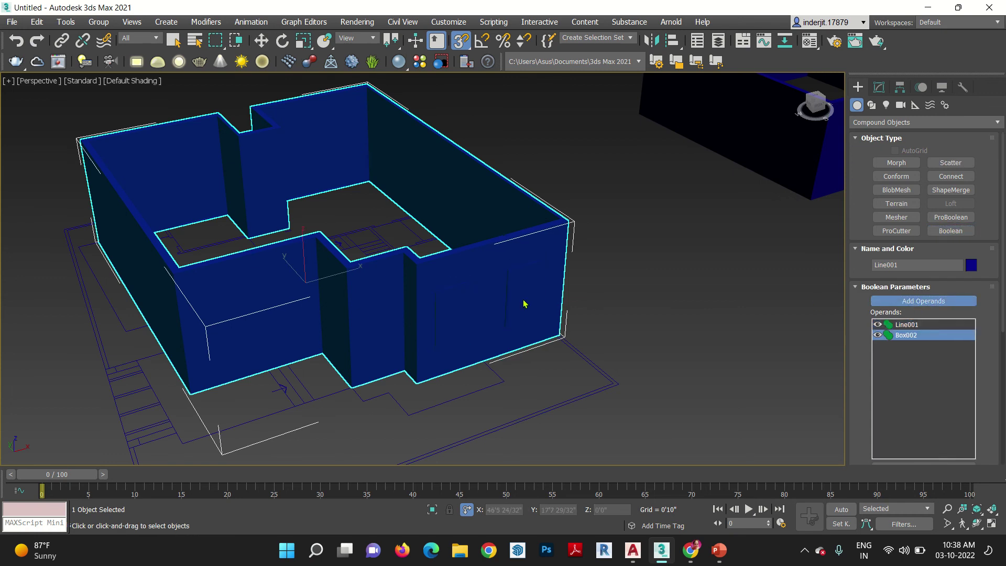
key("ctrl+z")
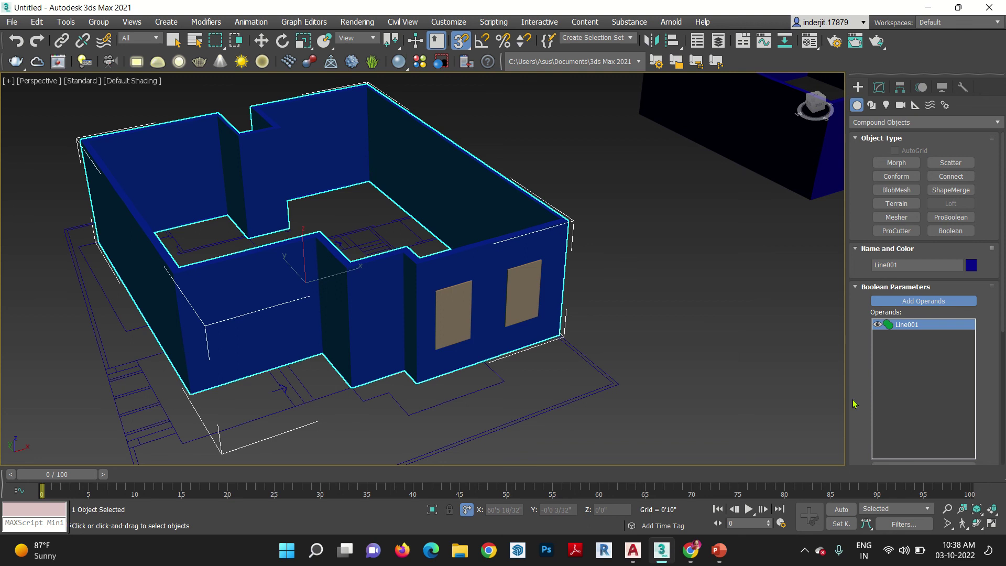
left_click_drag(869, 393, 890, 252)
left_click(902, 408)
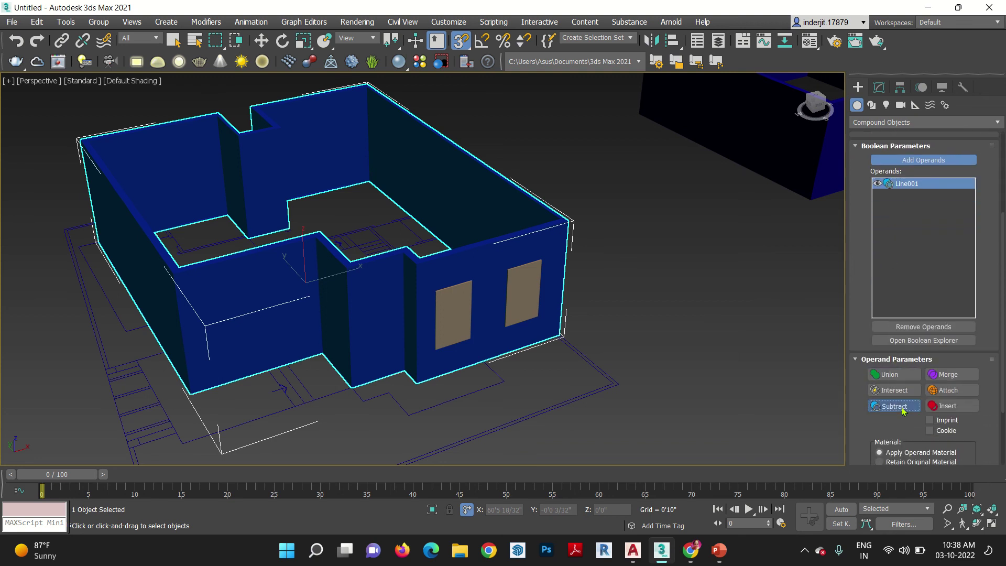
left_click(525, 282)
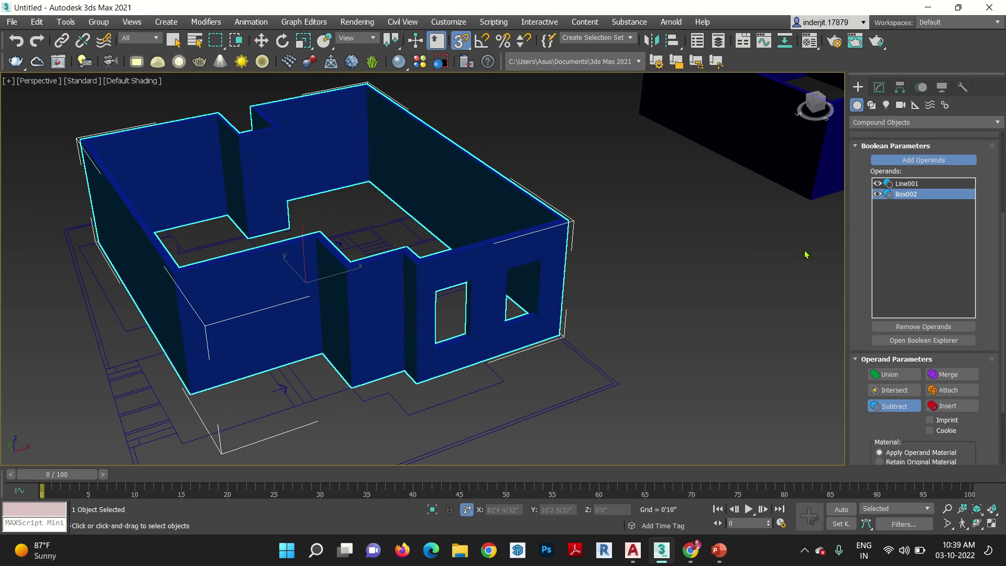
middle_click_drag(678, 290, 624, 324)
key("w")
scroll(623, 325, "down", 5)
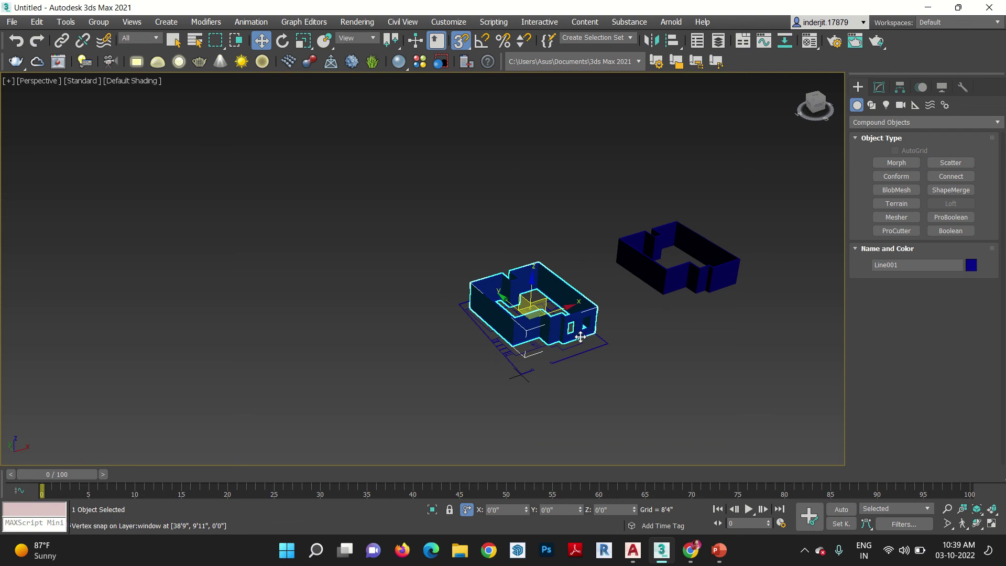
Step: Switch the creation category to Windows, choose Fixed, and zoom to the wall openings
left_click(871, 123)
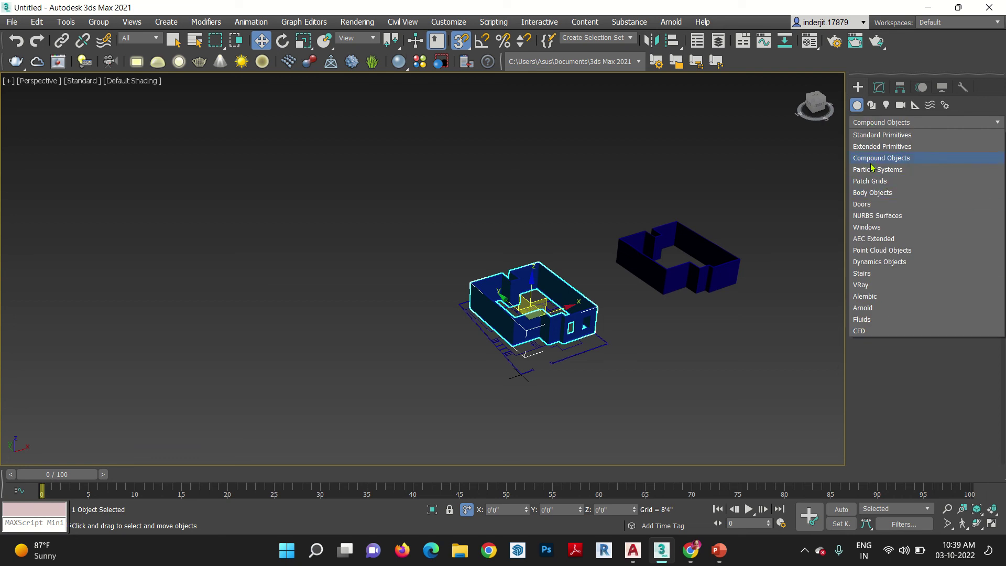
left_click(872, 232)
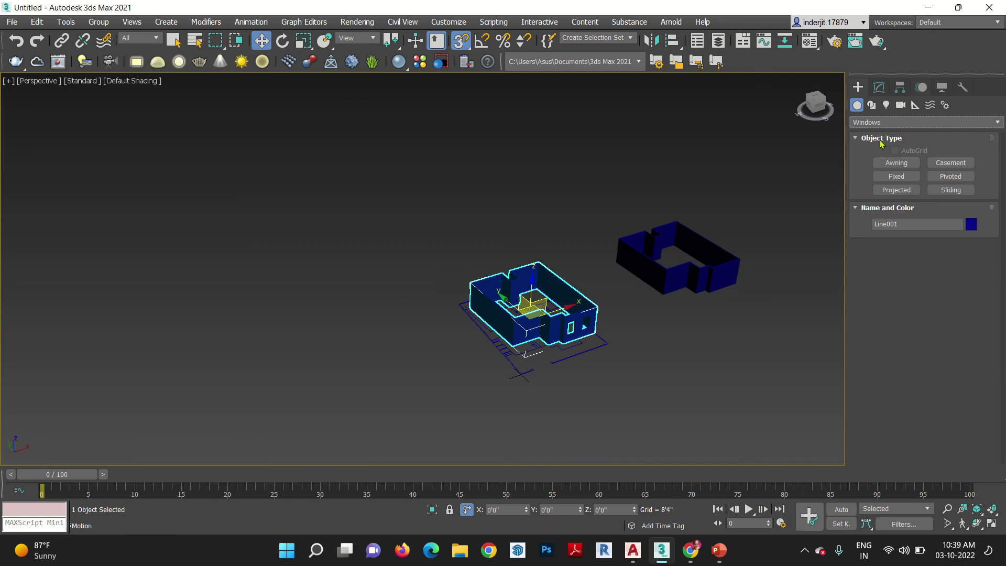
left_click(902, 165)
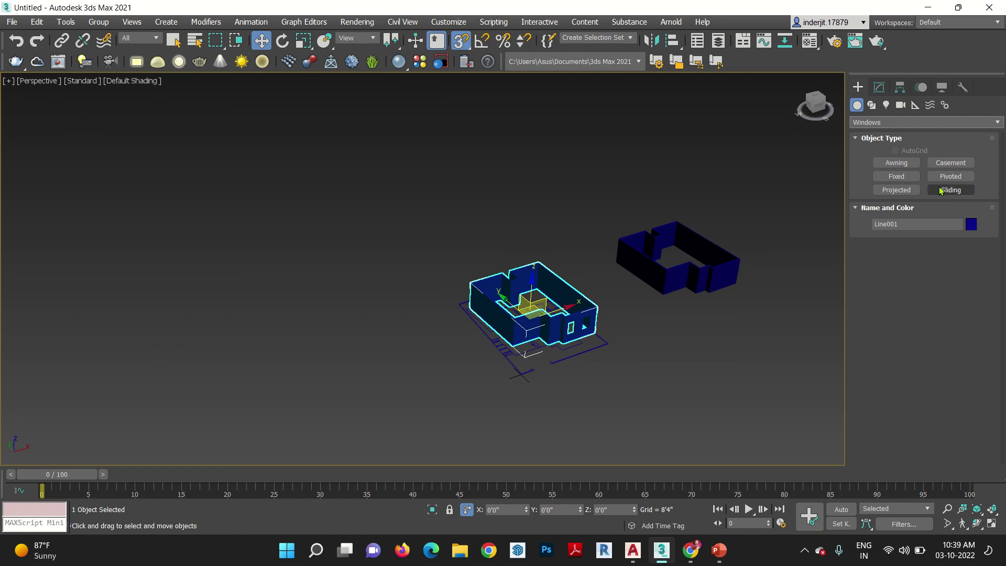
left_click(897, 177)
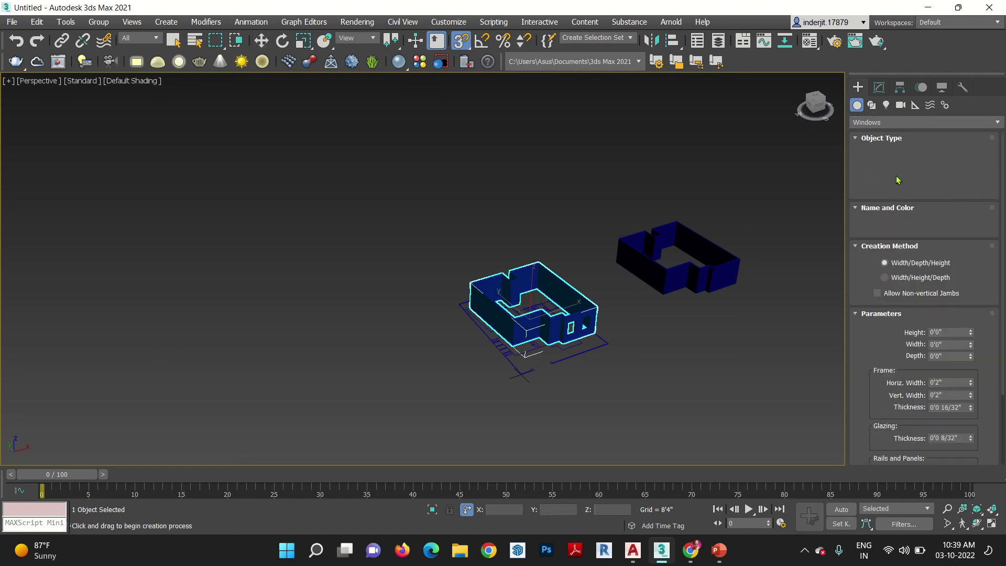
scroll(582, 280, "up", 10)
middle_click_drag(586, 270, 489, 344)
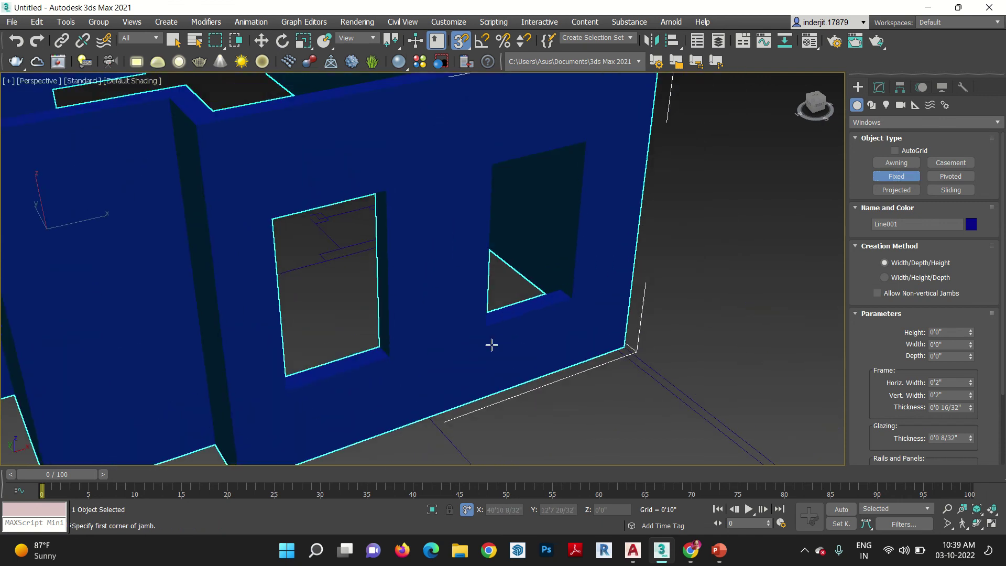
Step: With snaps on, build a 3'11 31/32" wide, 0'9" deep, 6'8" tall fixed window in the right opening
left_click(461, 42)
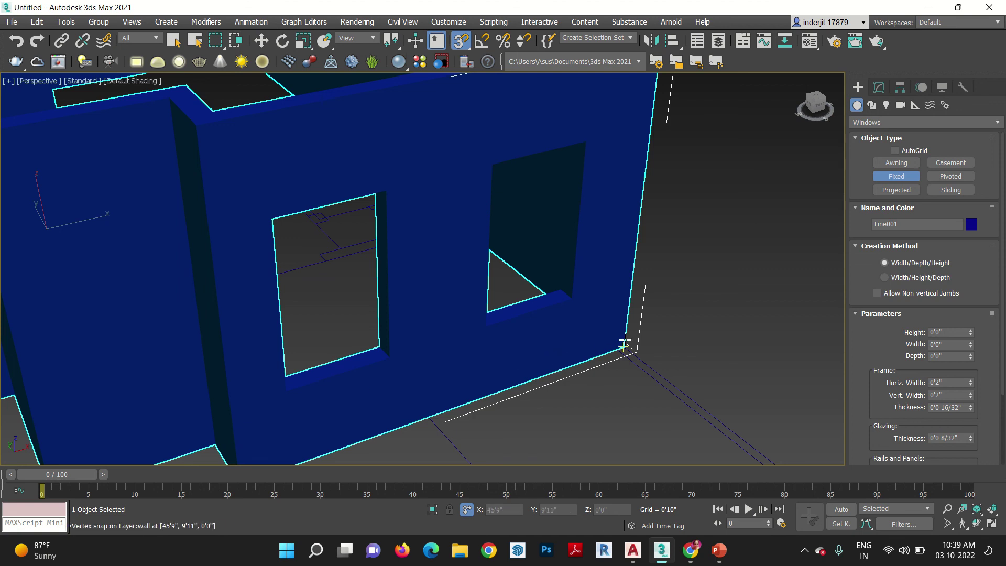
double_click(485, 328)
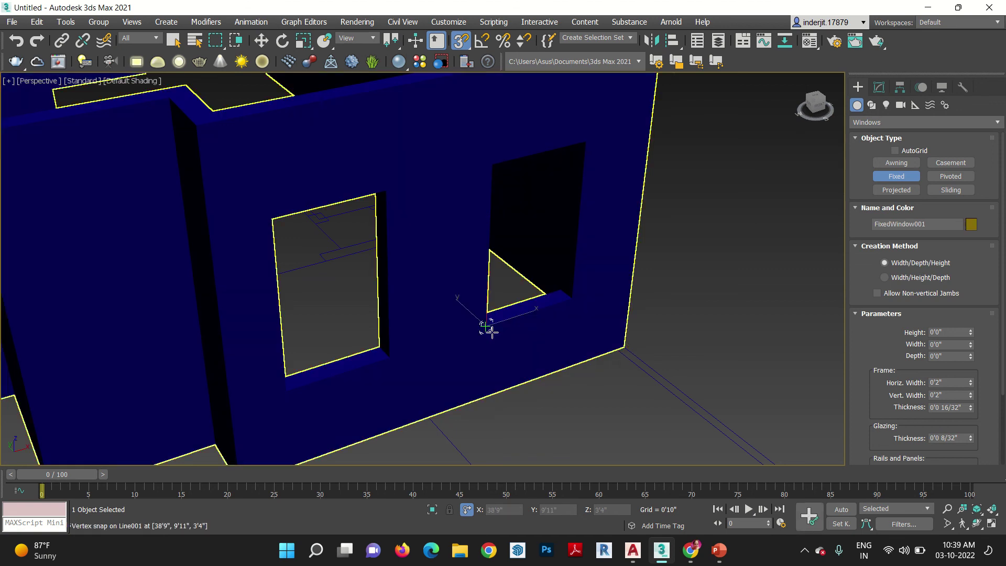
right_click(512, 383)
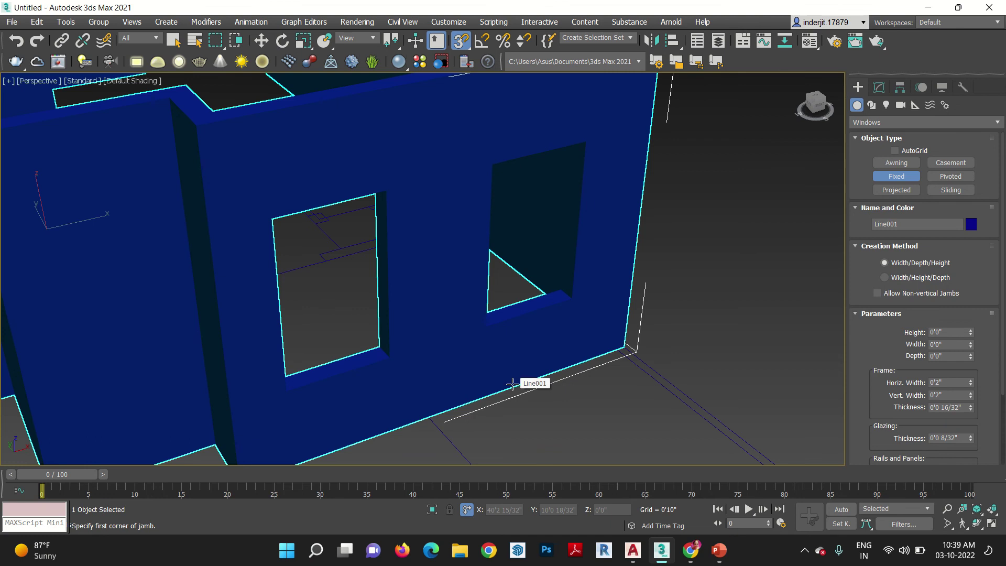
left_click(486, 328)
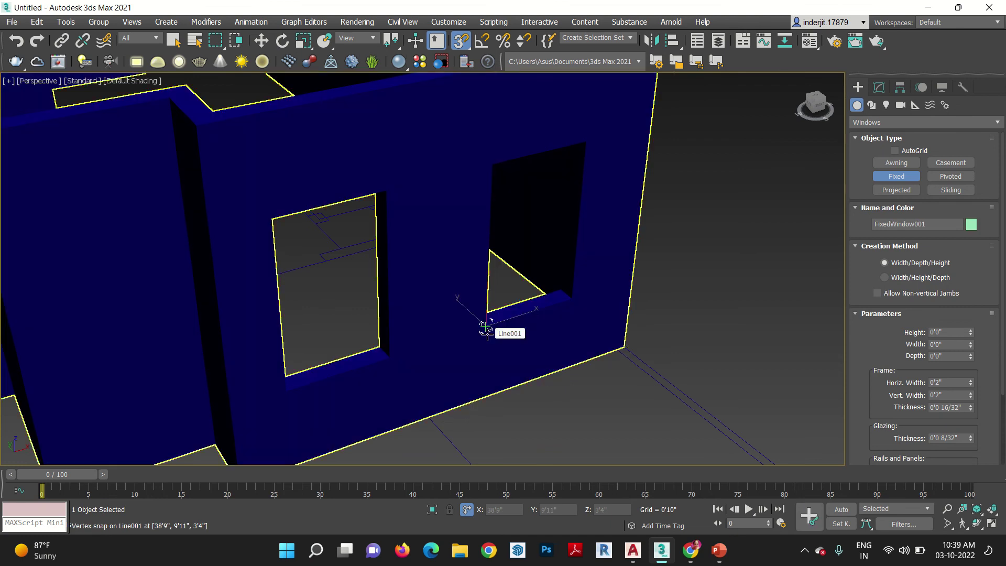
left_click_drag(486, 328, 574, 309)
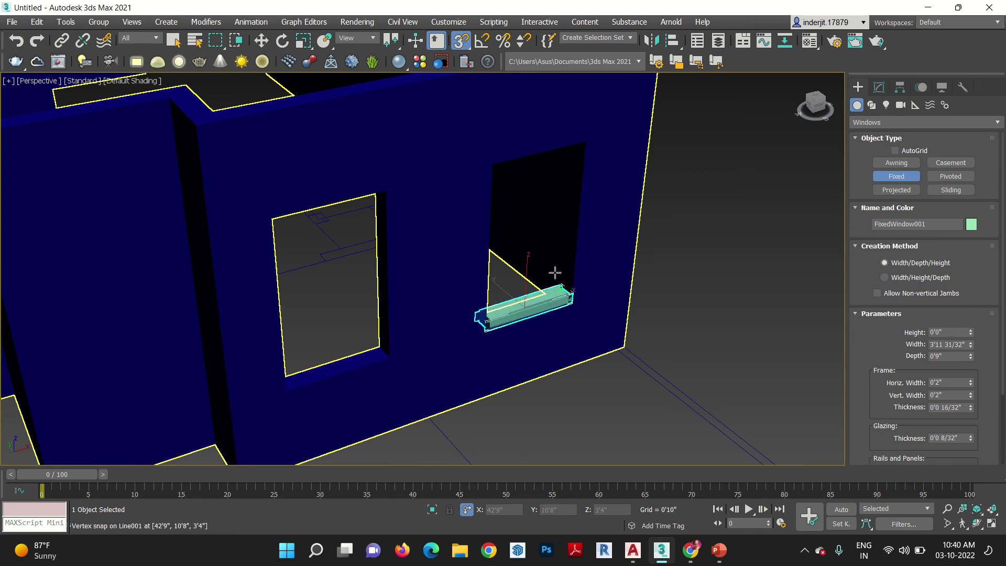
left_click(555, 284)
left_click(586, 138)
right_click(686, 386)
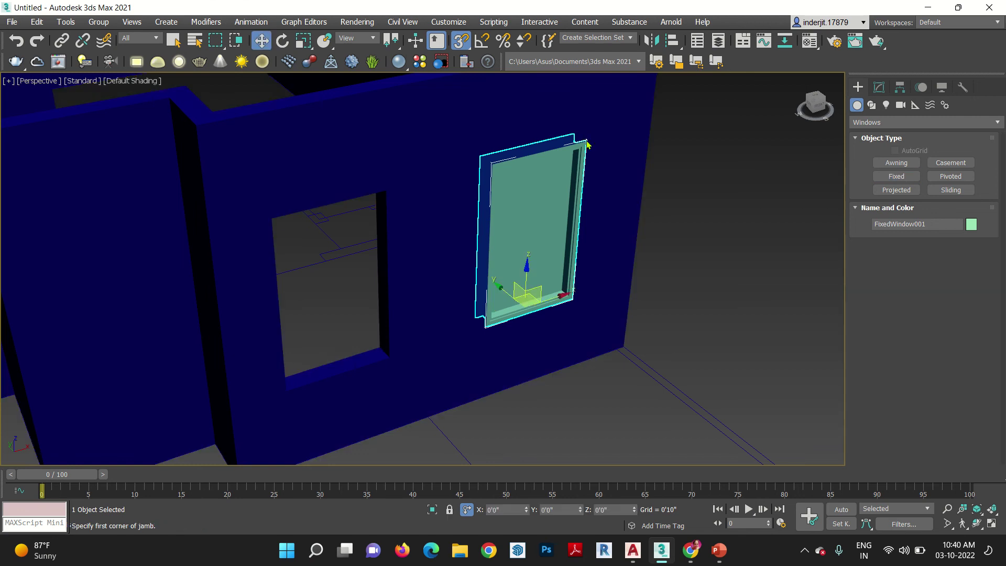
Step: Give FixedWindow001 3 horizontal and 4 vertical panels with a Chamfered Profile
left_click(879, 88)
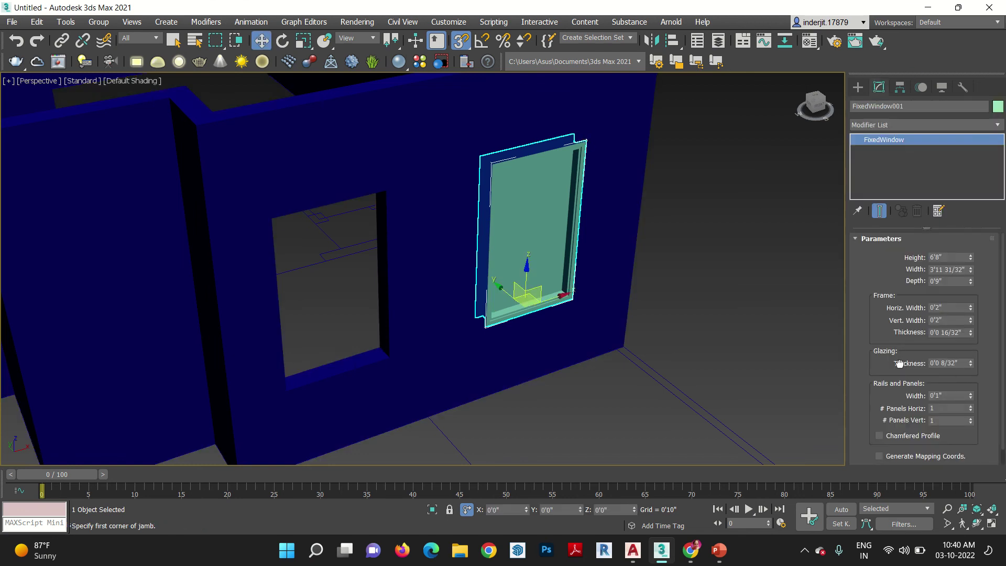
scroll(904, 362, "down", 1)
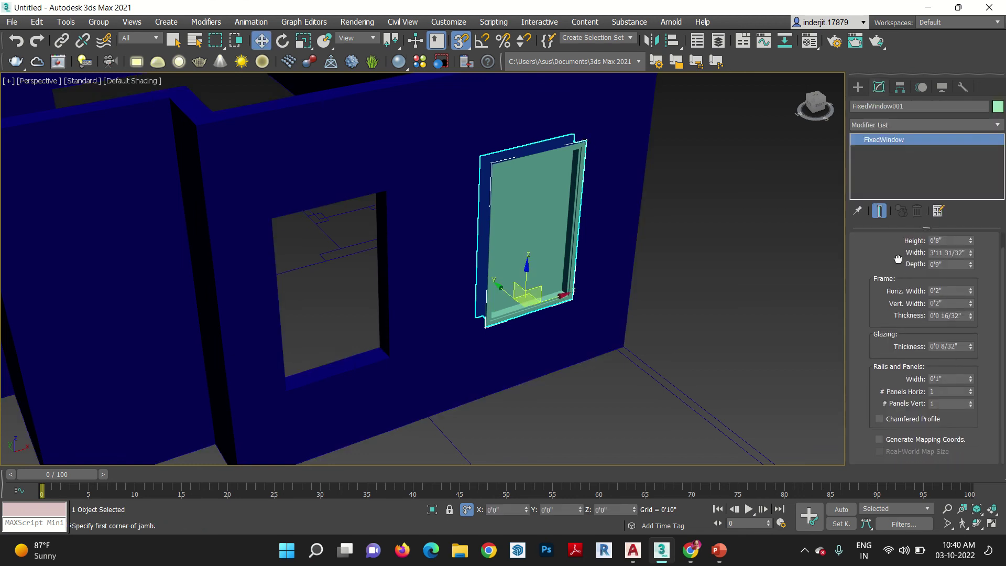
left_click(972, 391)
left_click(971, 390)
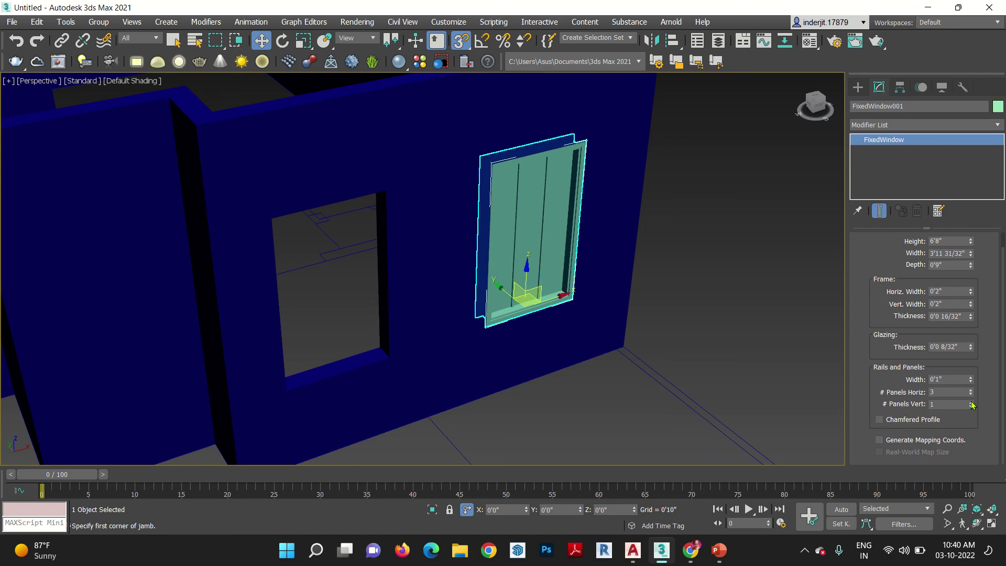
left_click(971, 402)
left_click(971, 402)
left_click(971, 403)
left_click(880, 419)
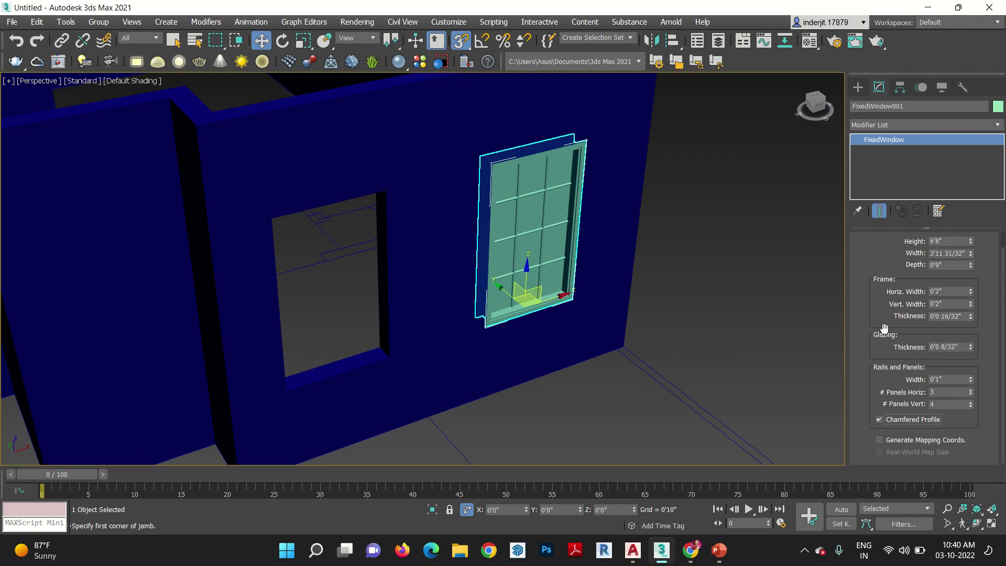
left_click(858, 87)
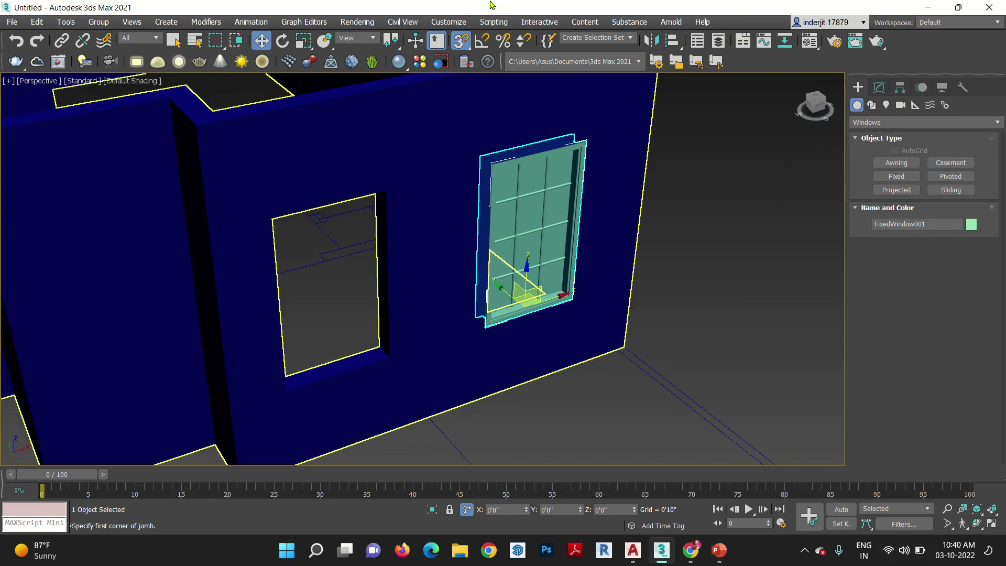
mouse_move(488, 4)
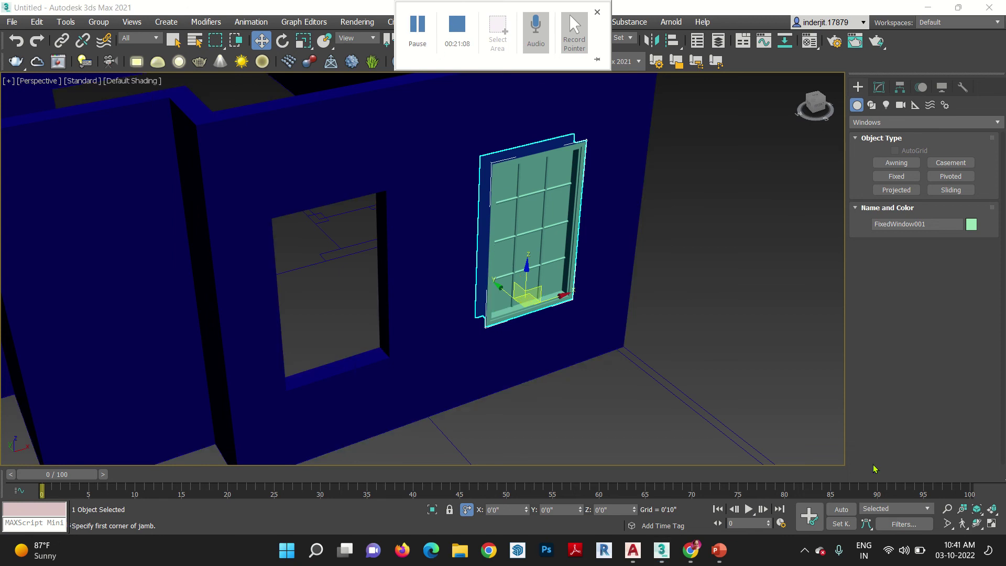
scroll(687, 348, "down", 12)
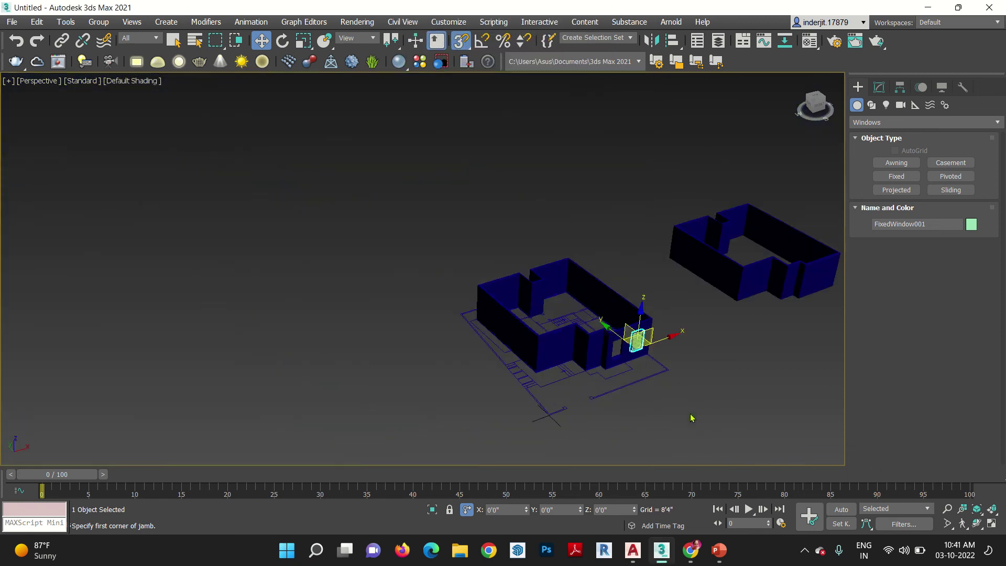
middle_click_drag(687, 415, 669, 425, "alt")
scroll(670, 425, "up", 6)
middle_click_drag(582, 397, 504, 365)
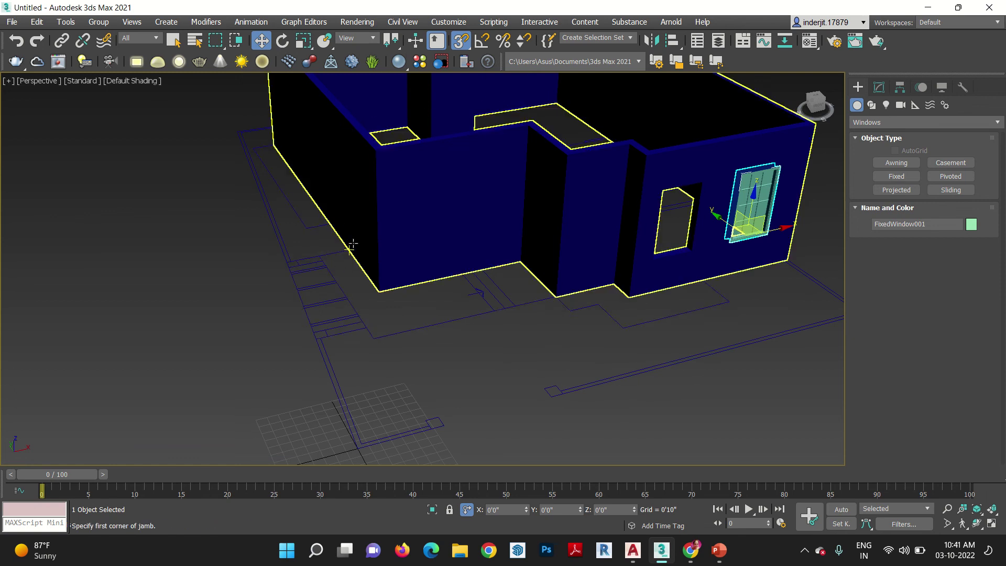